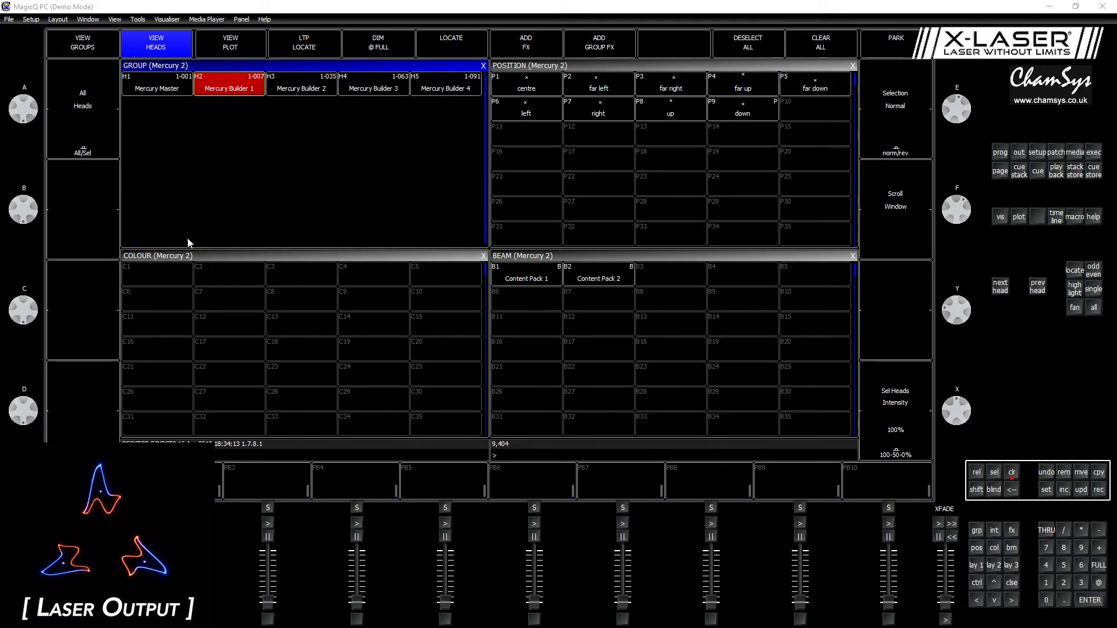
Step: Create a new show in Normal (live) programming mode and view its DMX I/O setup
click(10, 19)
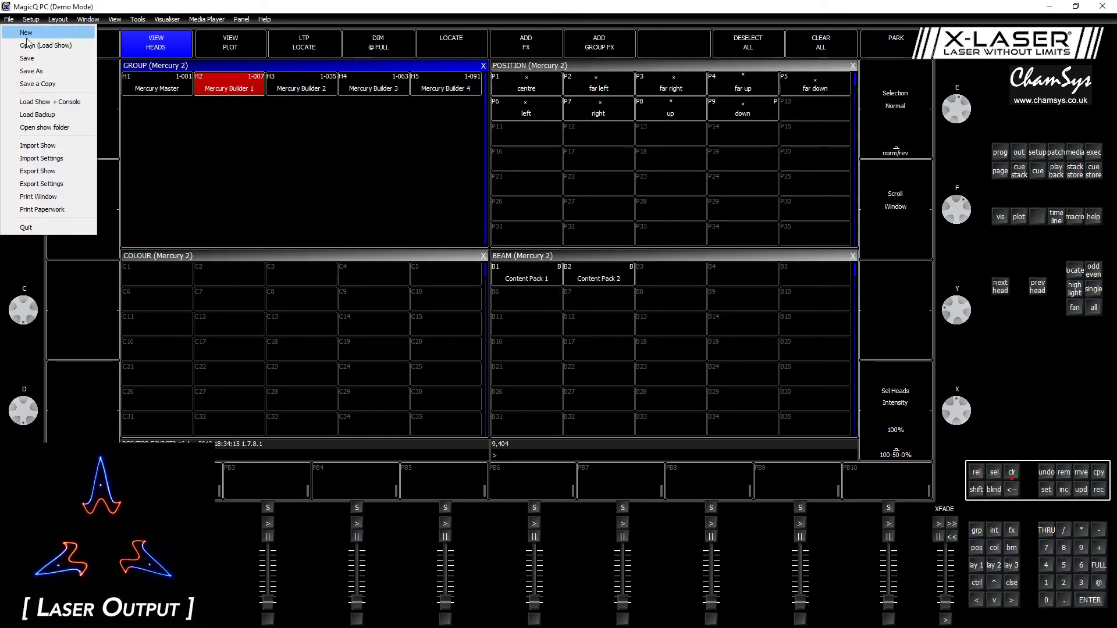
click(19, 33)
click(481, 244)
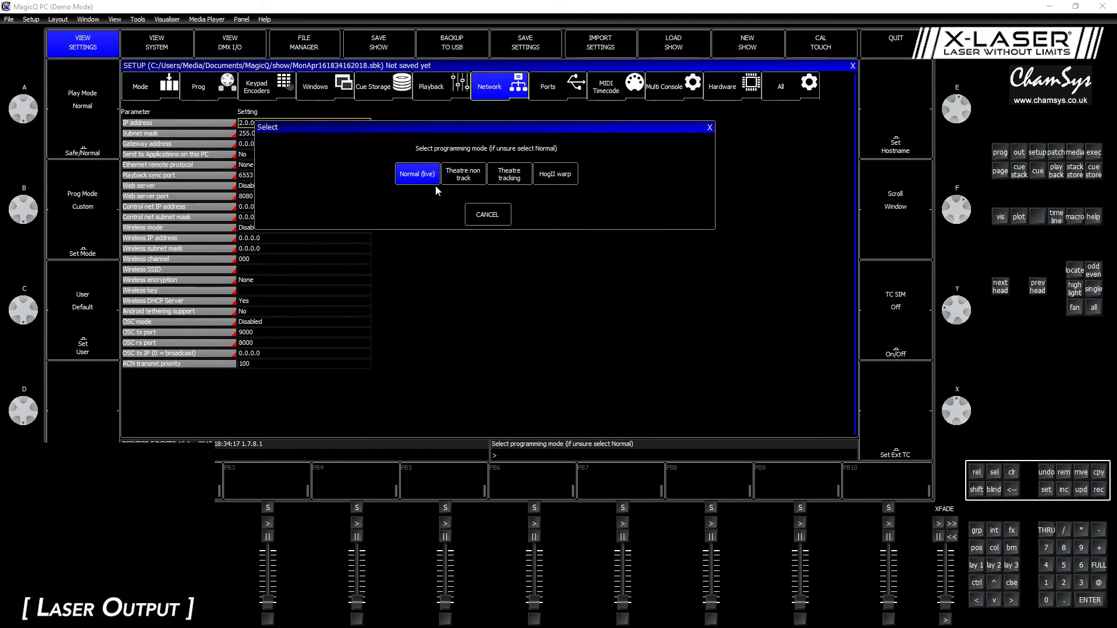
click(427, 178)
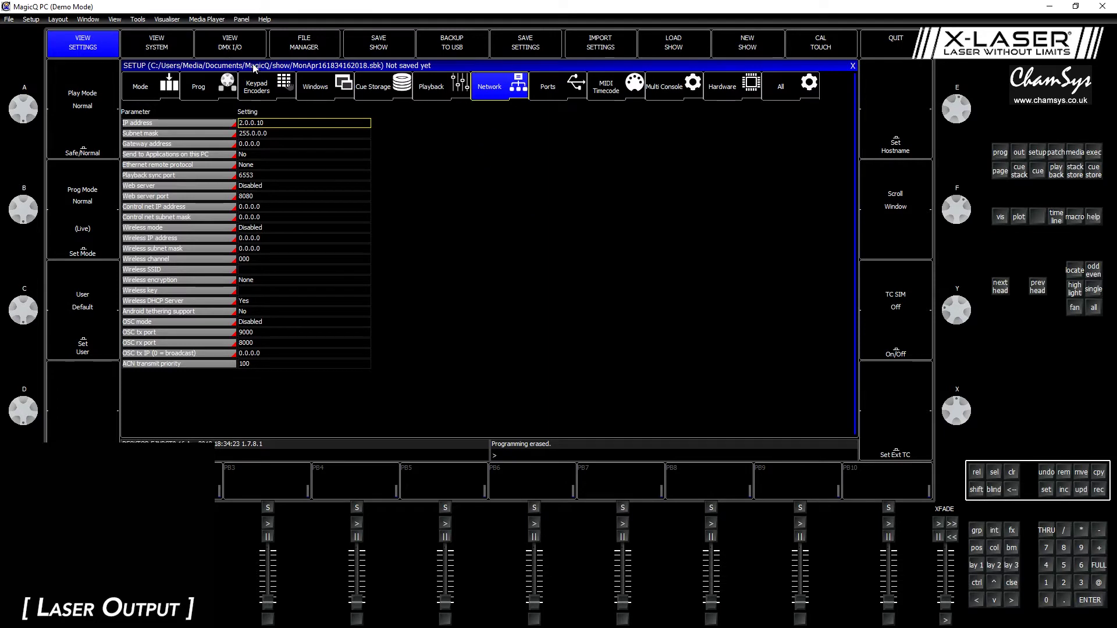
click(228, 51)
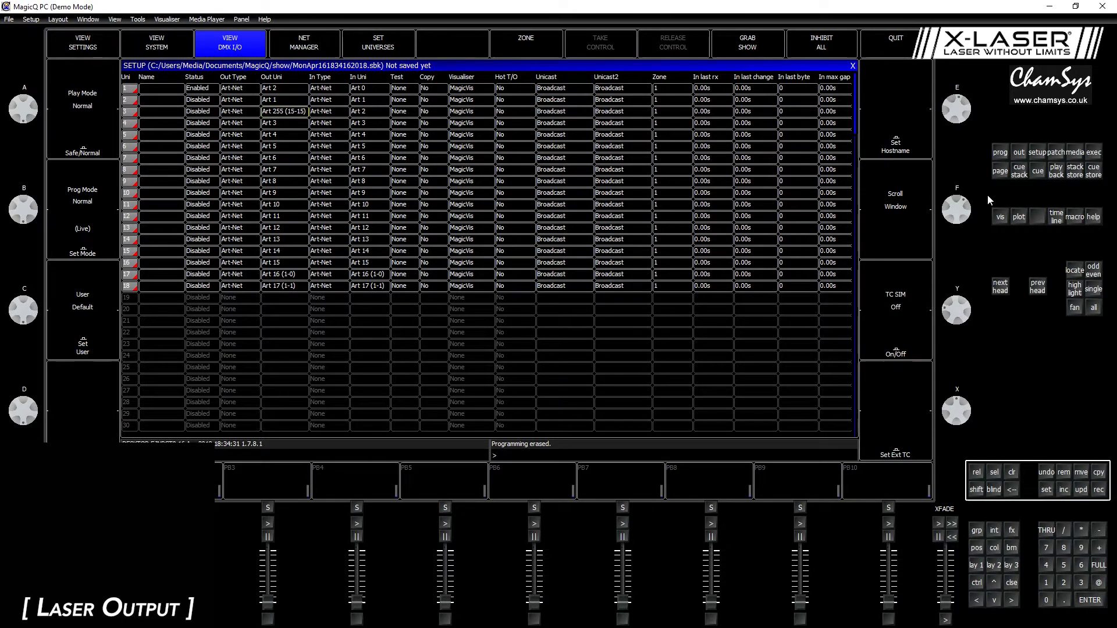
Step: Choose the X-Laser Mercury head in Master (6) mode as the head for patching
click(1055, 155)
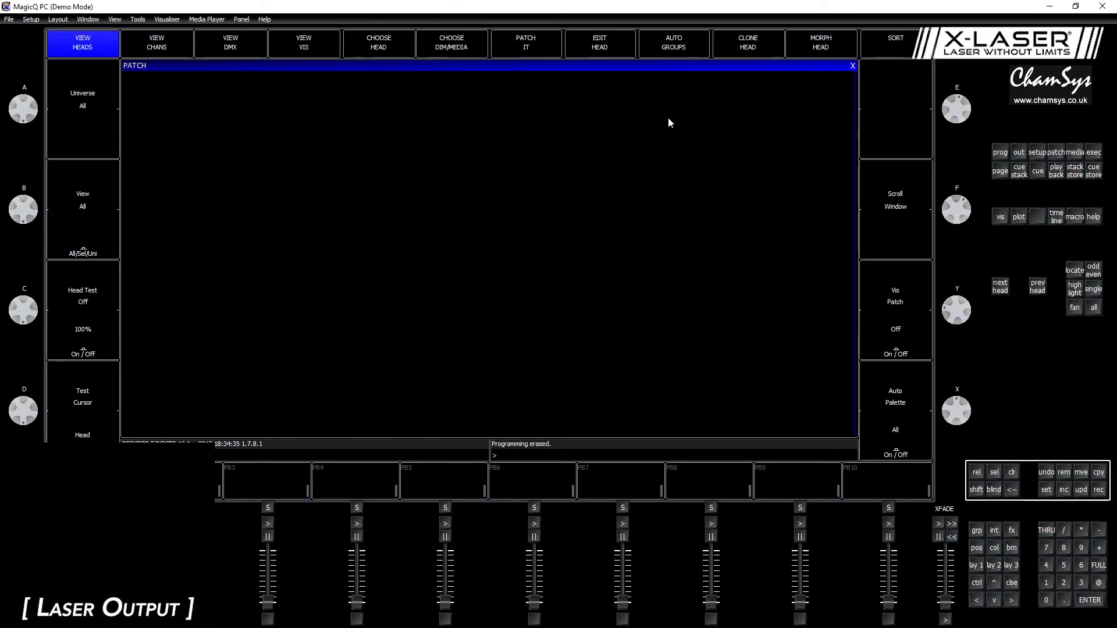
click(399, 41)
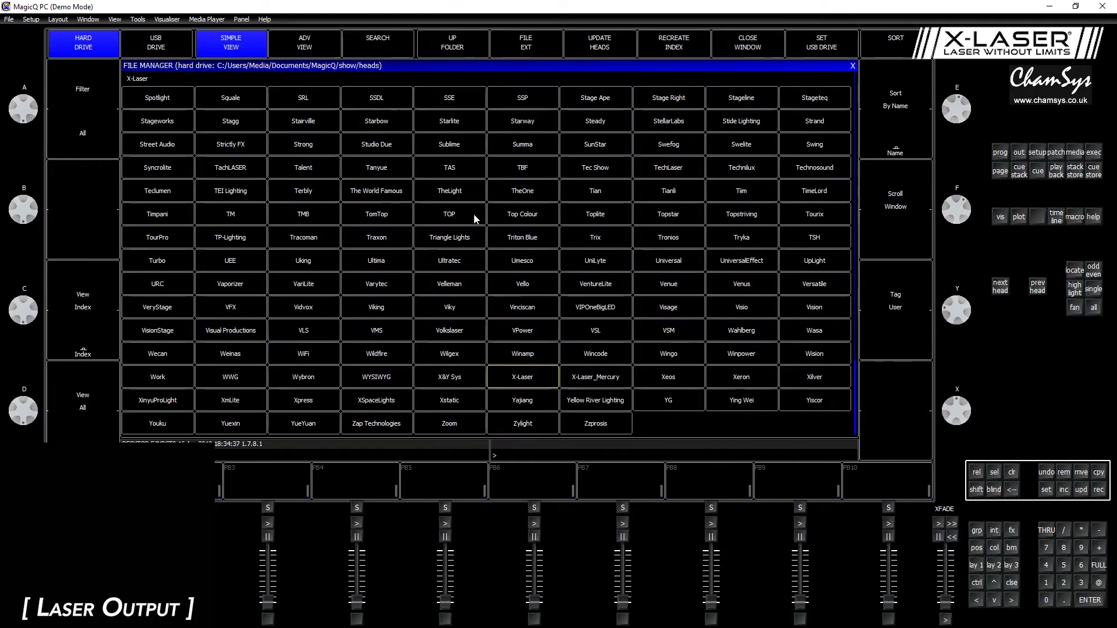
click(516, 378)
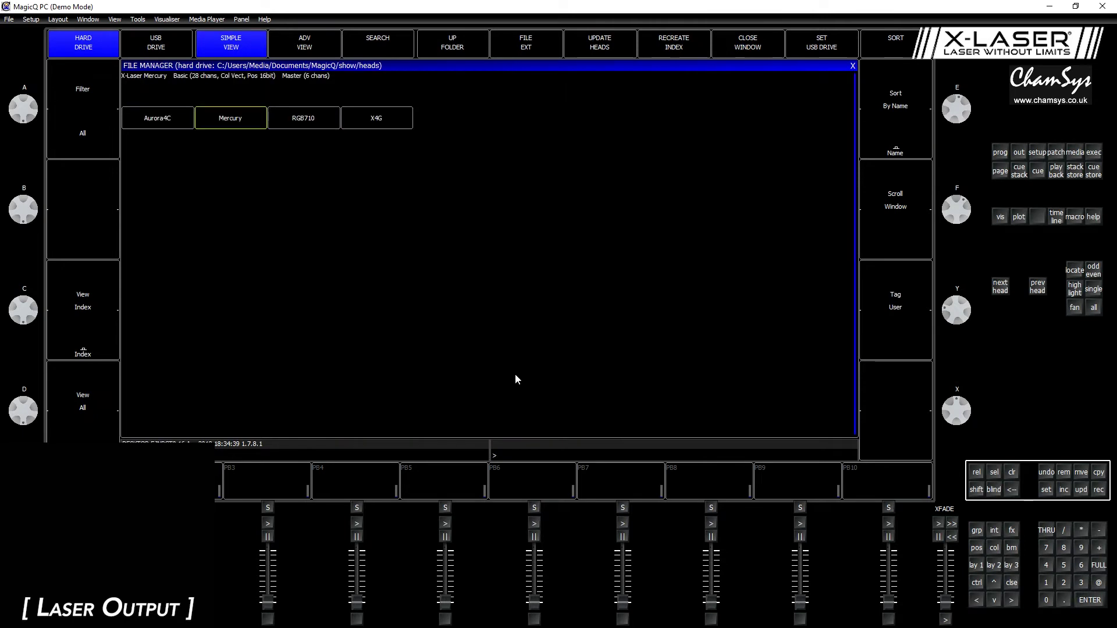
click(244, 118)
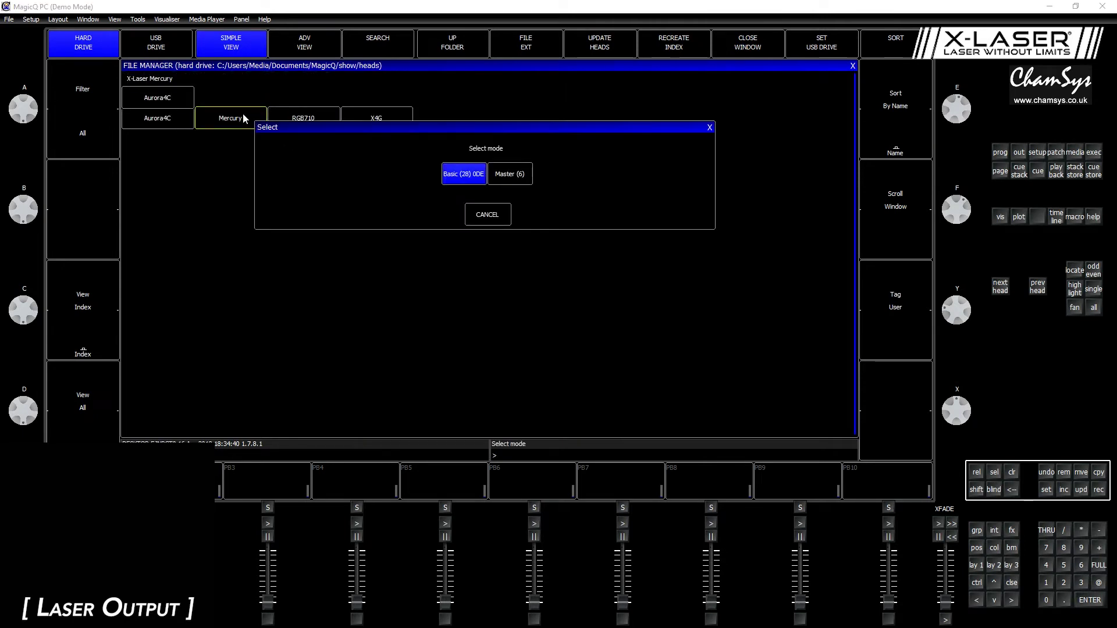
click(510, 174)
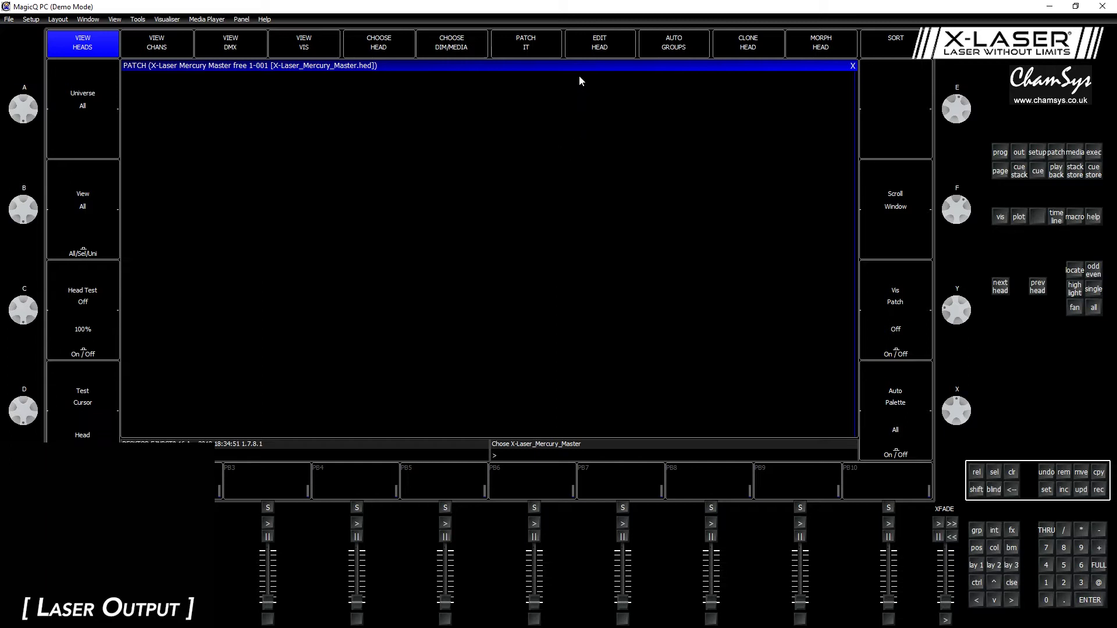
Step: Patch one Mercury Master head at universe 1, channel 1 (1@1-1) without inserting heads into the visualiser
click(523, 52)
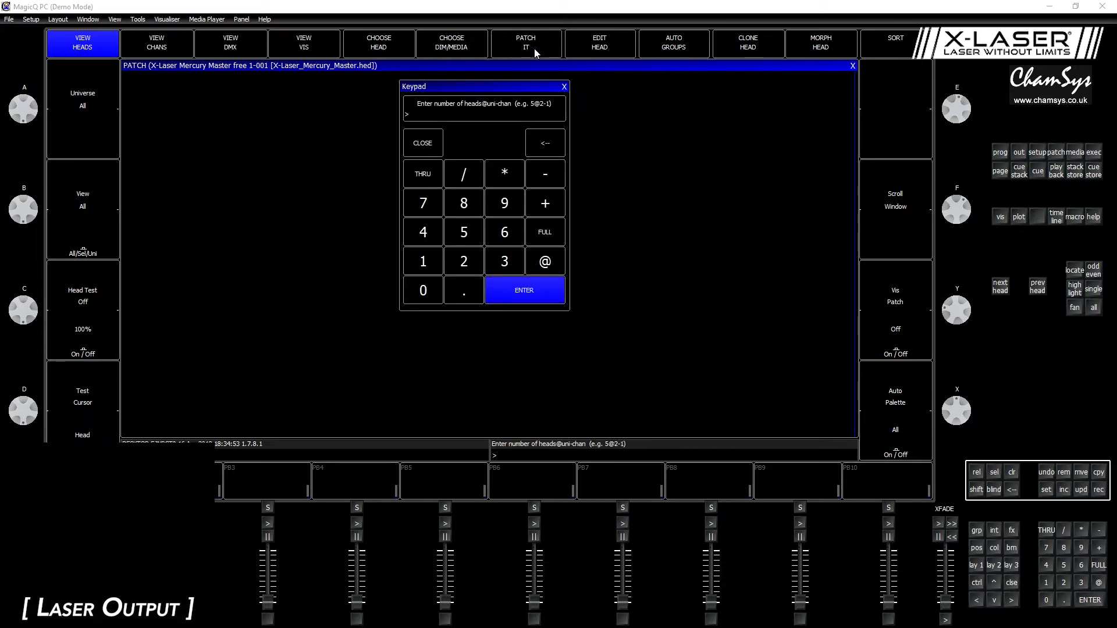
text(1@1-1)
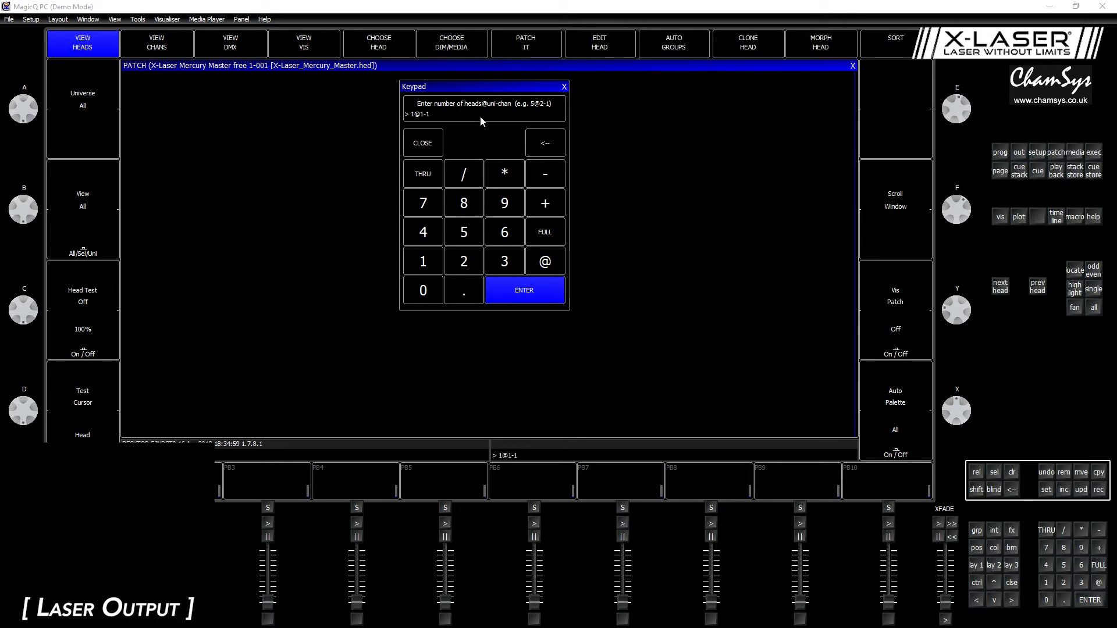
key(Return)
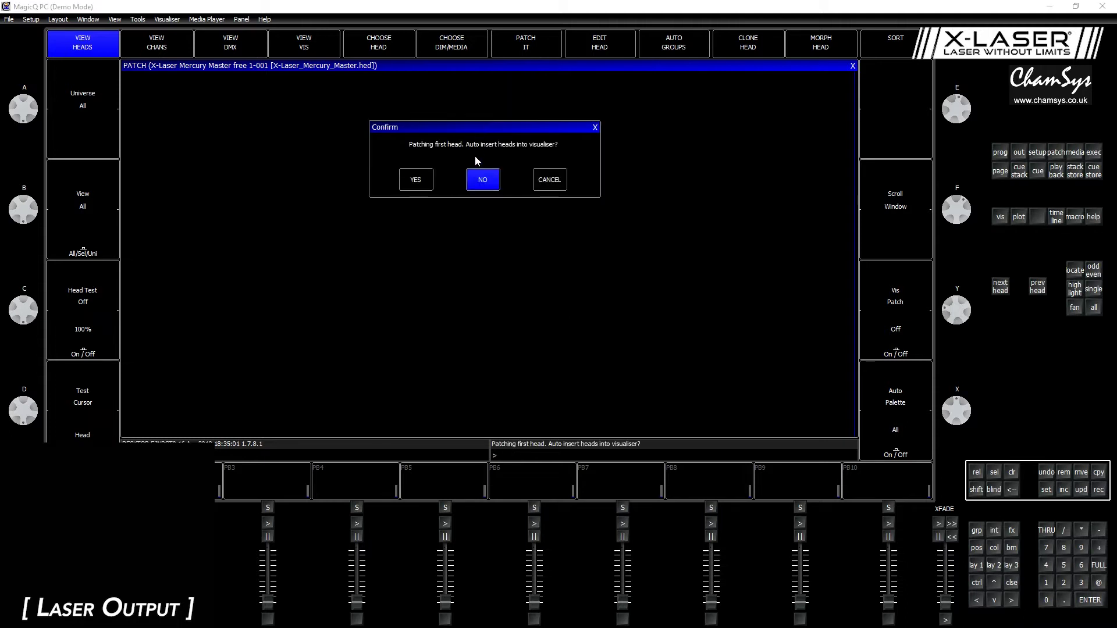
click(487, 181)
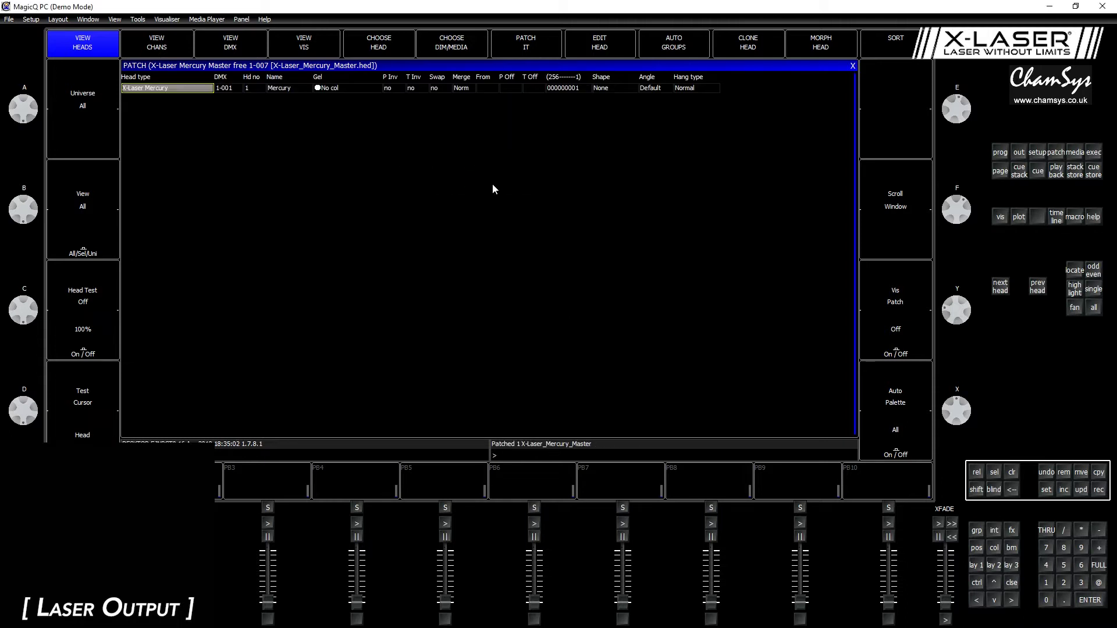
click(531, 40)
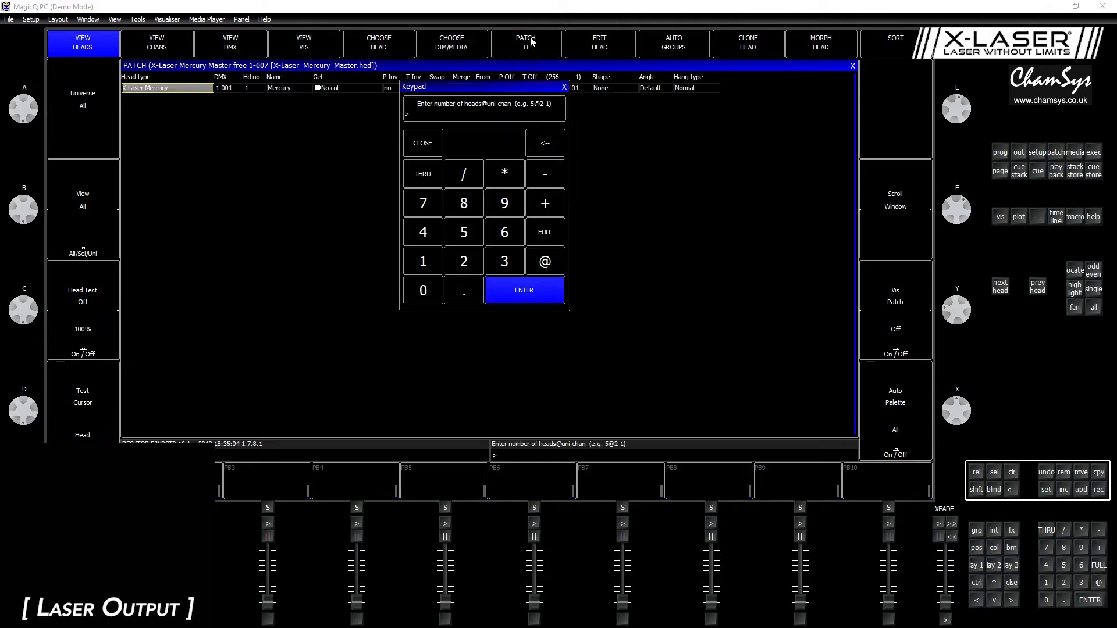
click(564, 87)
Step: Choose the X-Laser Mercury head in Basic (28) mode as the head for patching
click(394, 55)
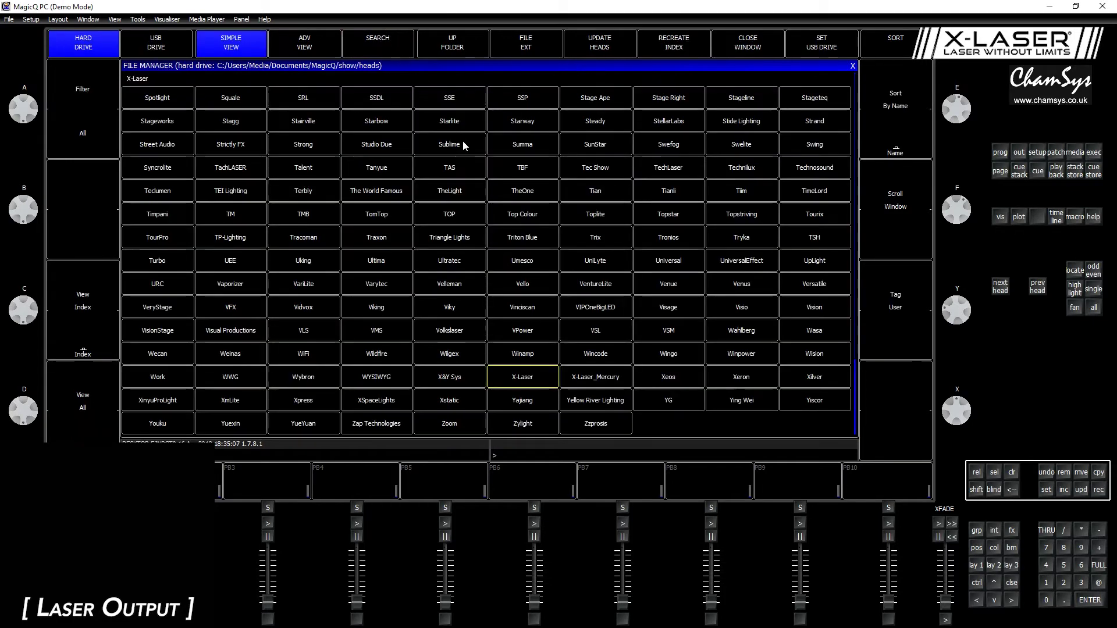
click(541, 382)
click(245, 129)
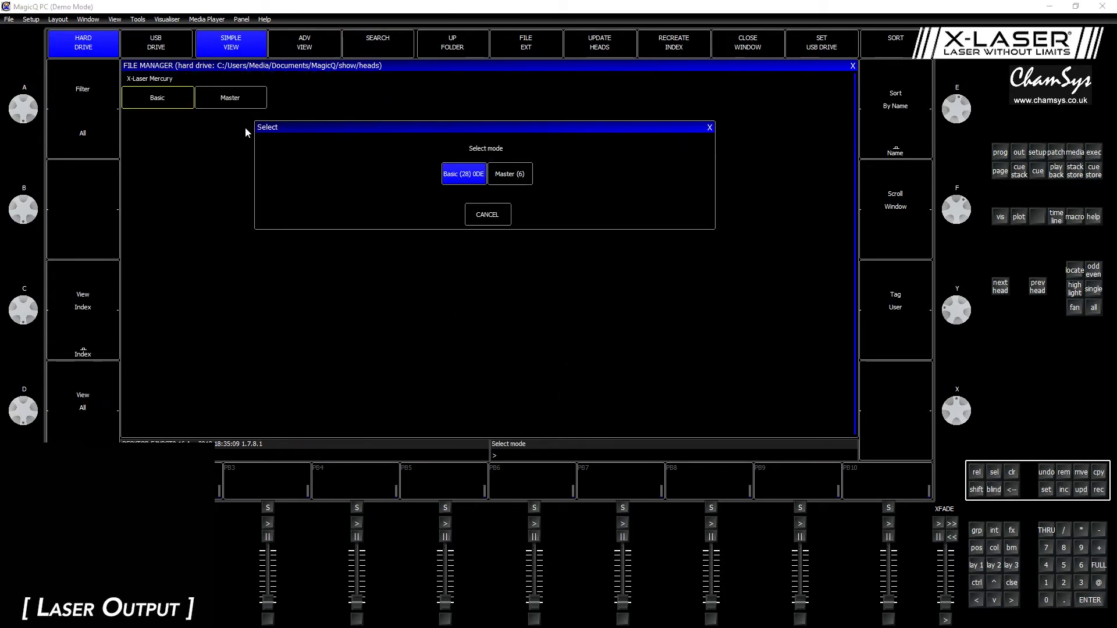
click(463, 174)
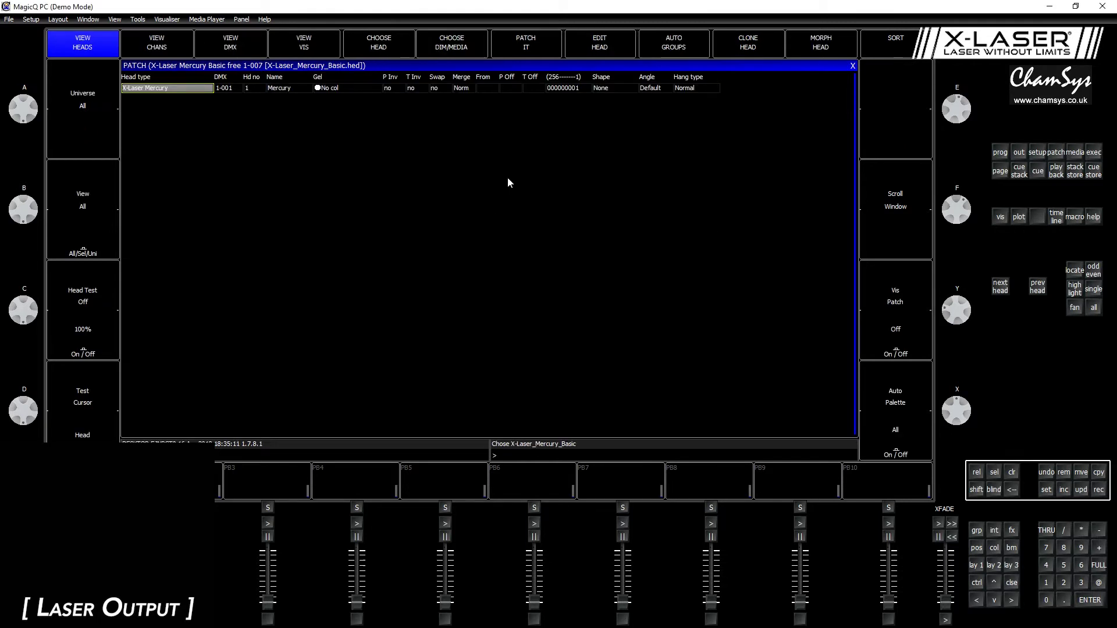
Step: Patch four Mercury Basic heads starting at universe 1, channel 7 (4@1-7)
click(533, 52)
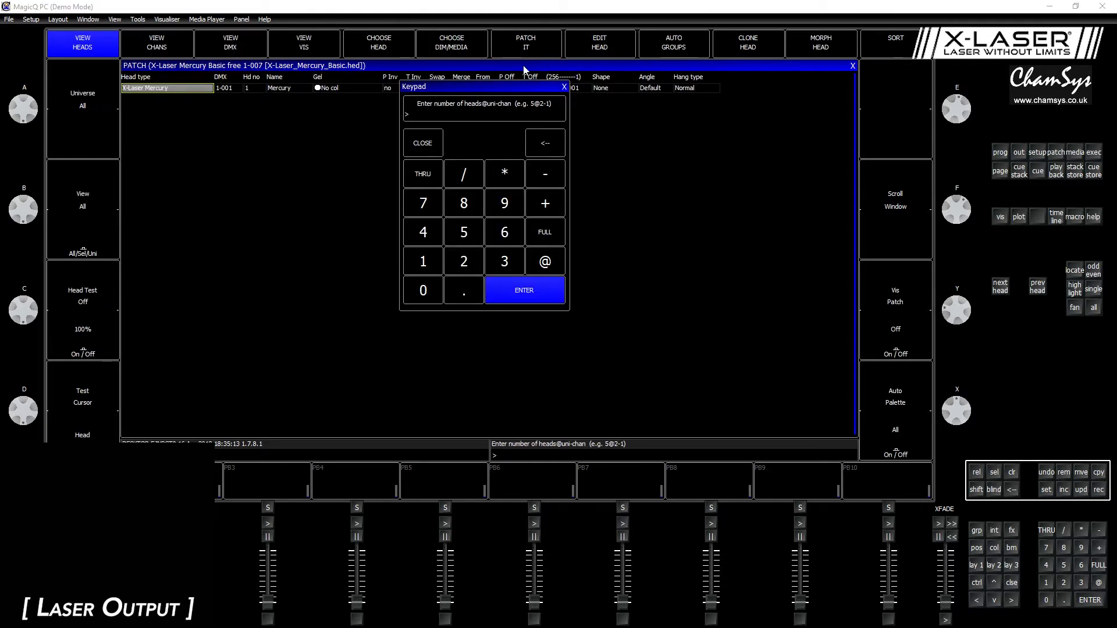
text(4@1-7)
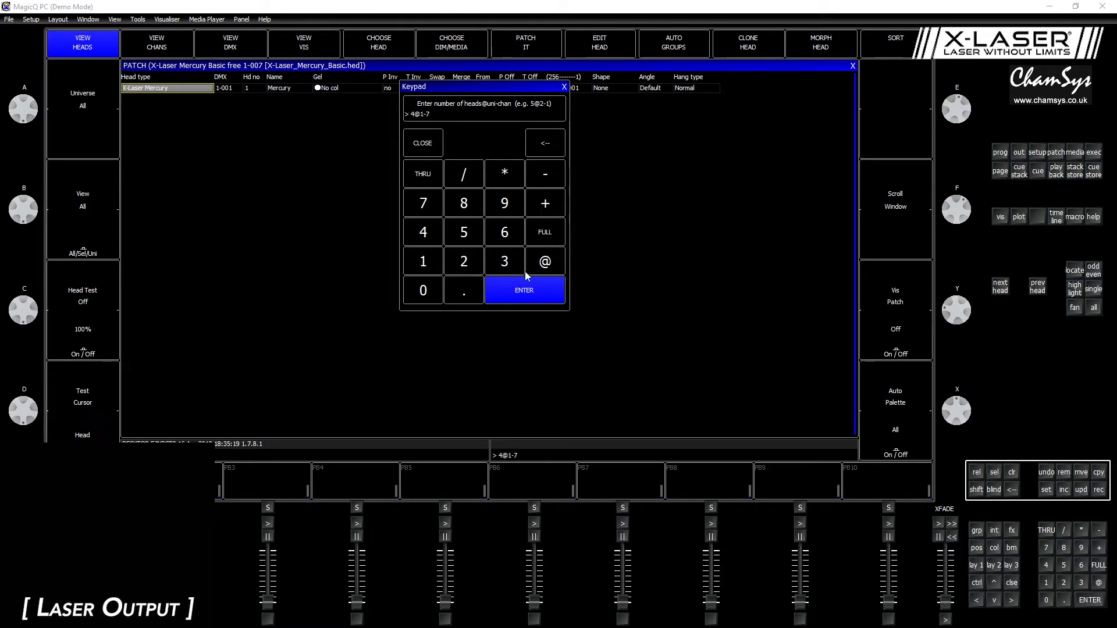
click(537, 300)
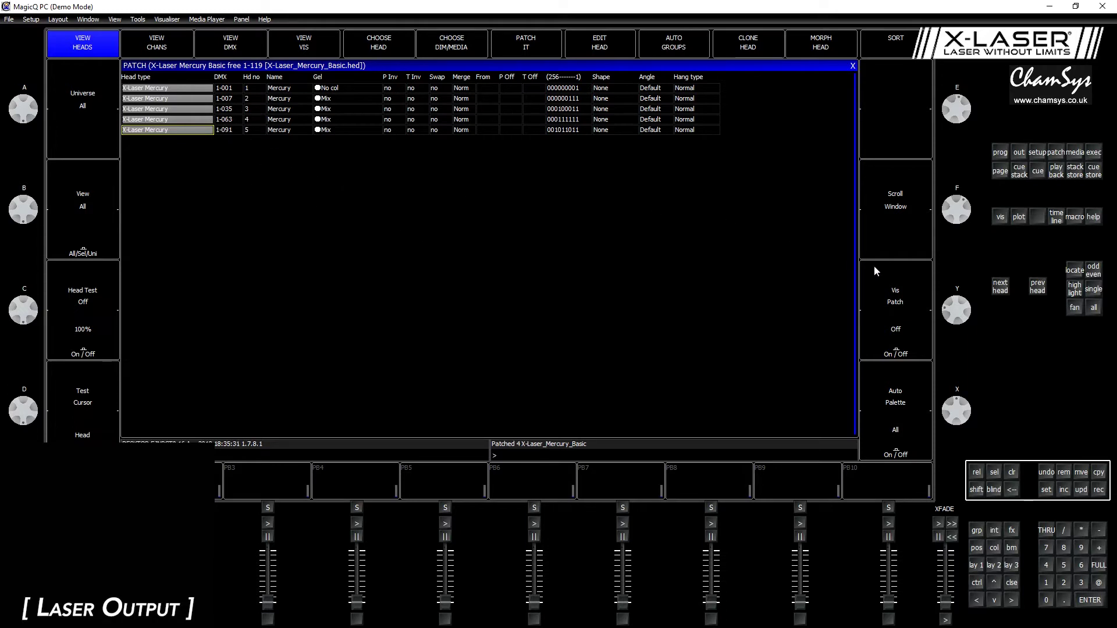
Step: Switch to the layout with group, position, colour and beam windows, and name the first group Master
click(79, 22)
click(58, 33)
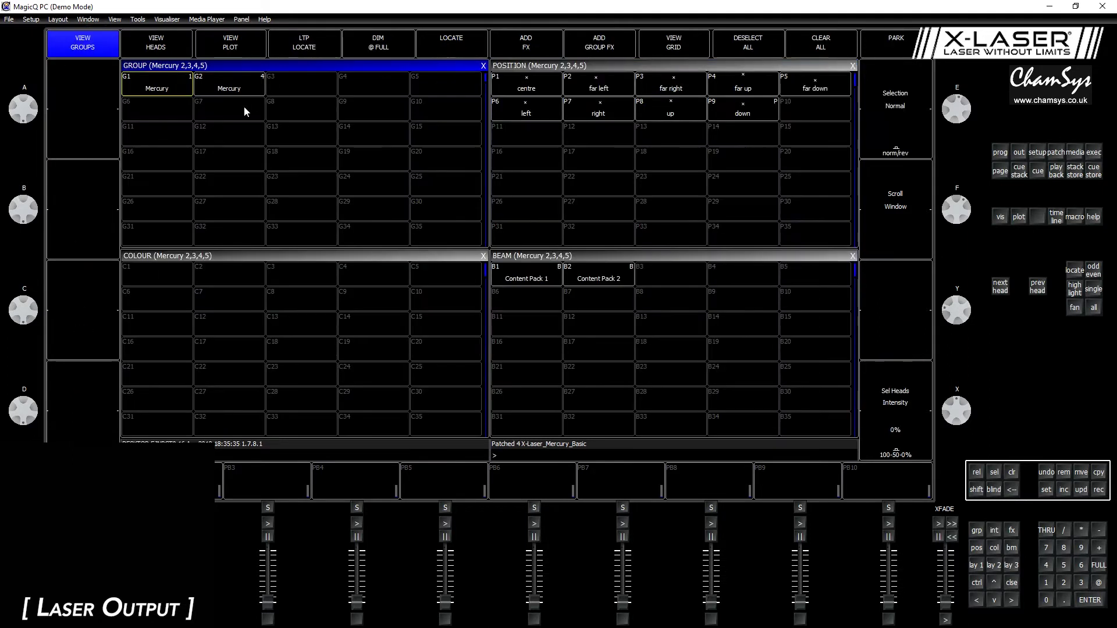
click(167, 44)
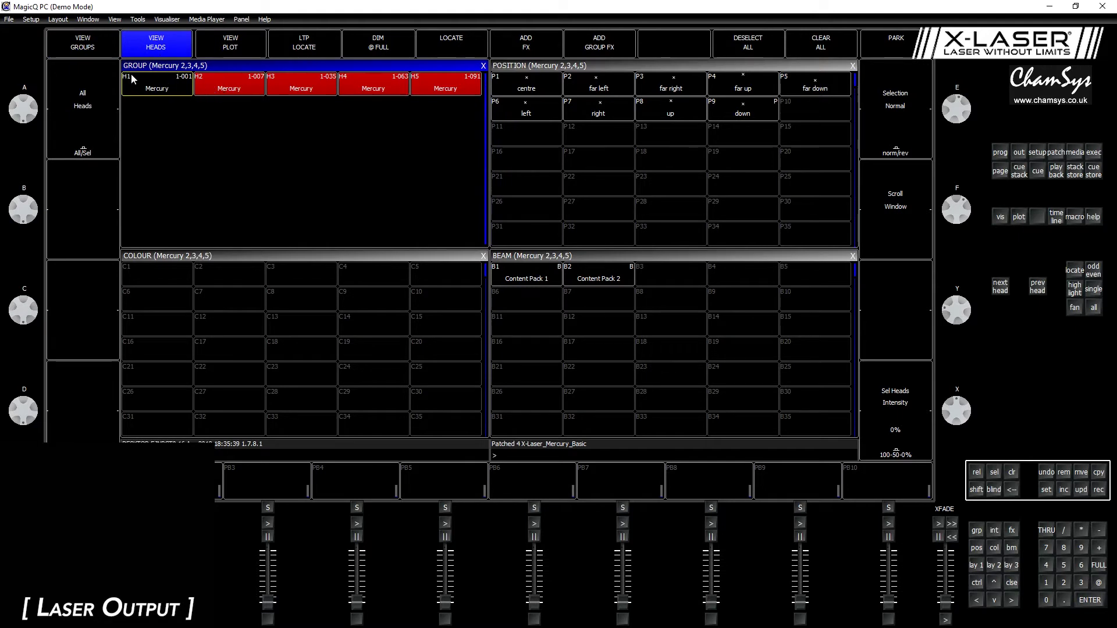
click(93, 51)
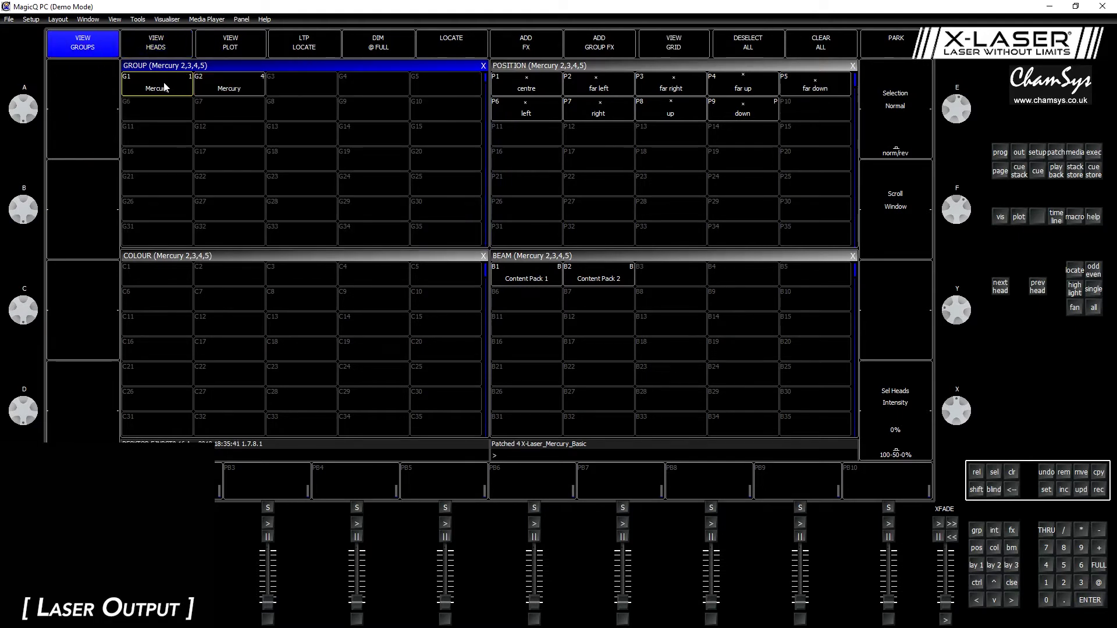
click(165, 88)
click(563, 455)
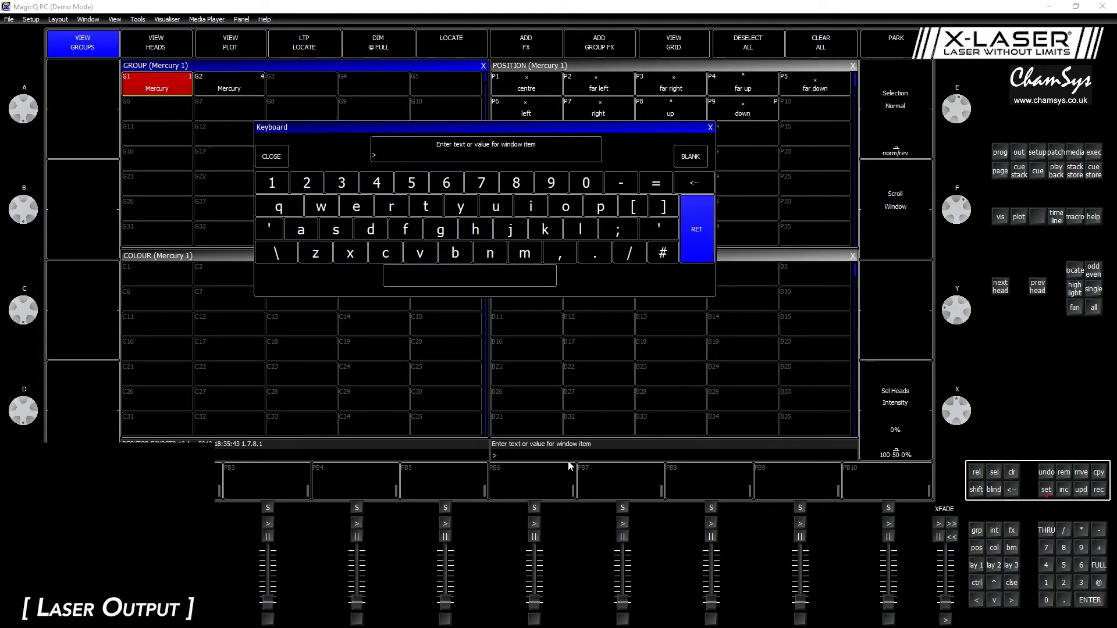
text(Master)
key(Return)
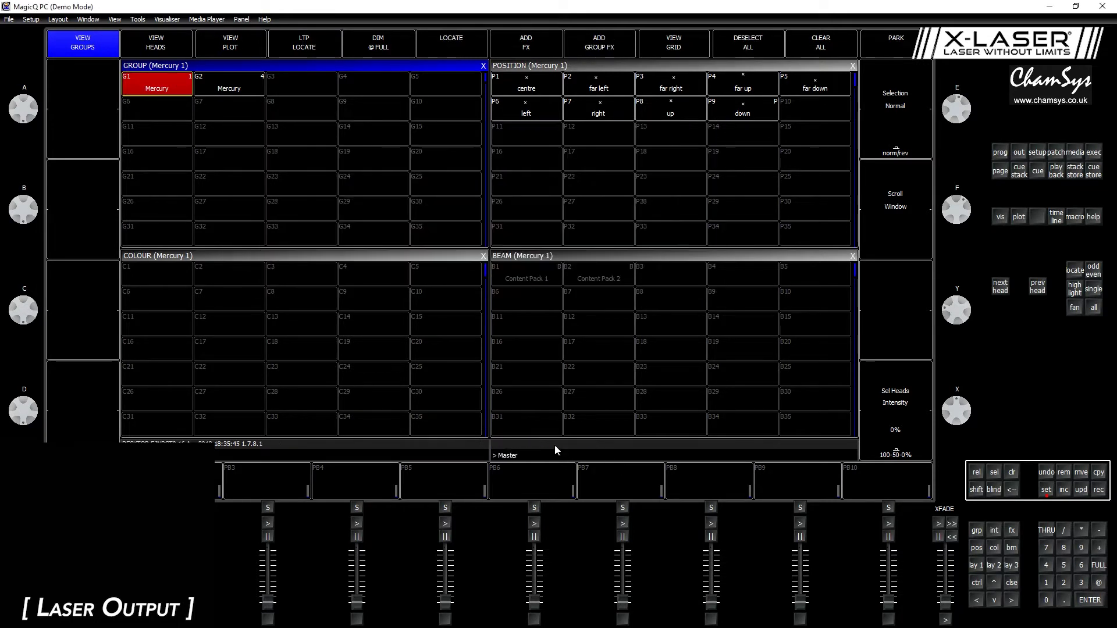
Step: Name the second group, holding the four Basic heads, Builders
click(208, 78)
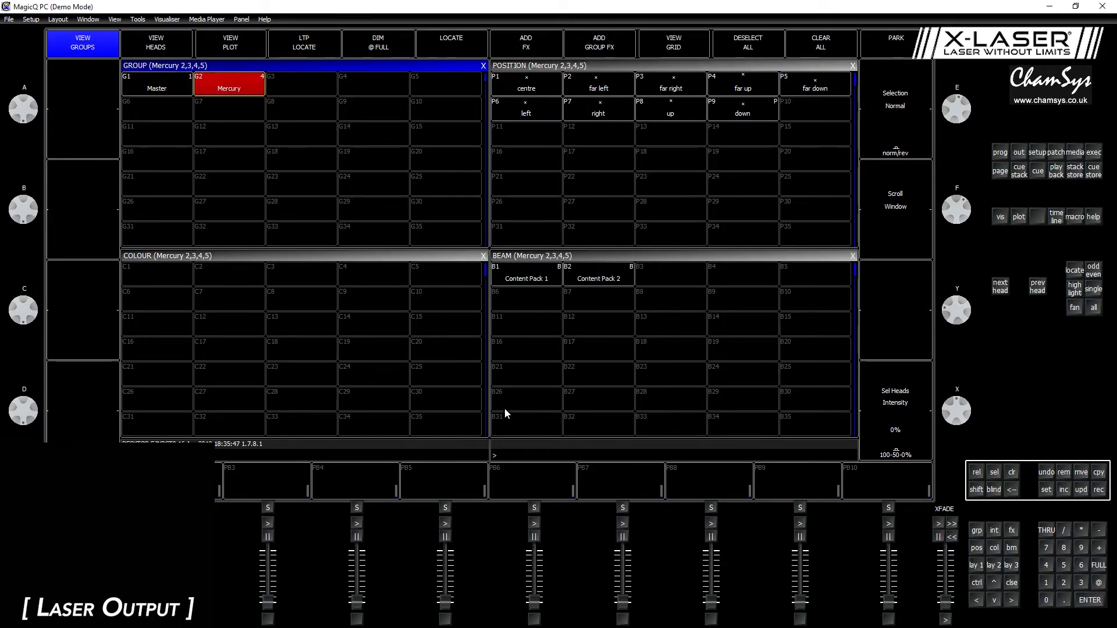
click(513, 456)
text(Builders)
key(Return)
Step: Show the individual heads and name head H1 Master
click(160, 41)
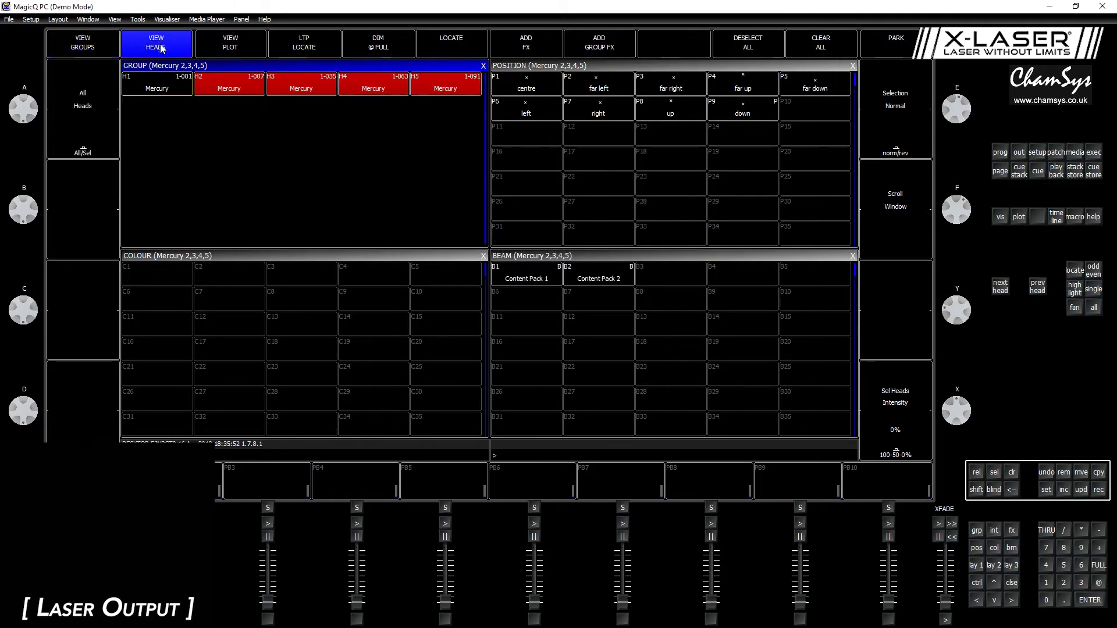
click(150, 92)
click(533, 456)
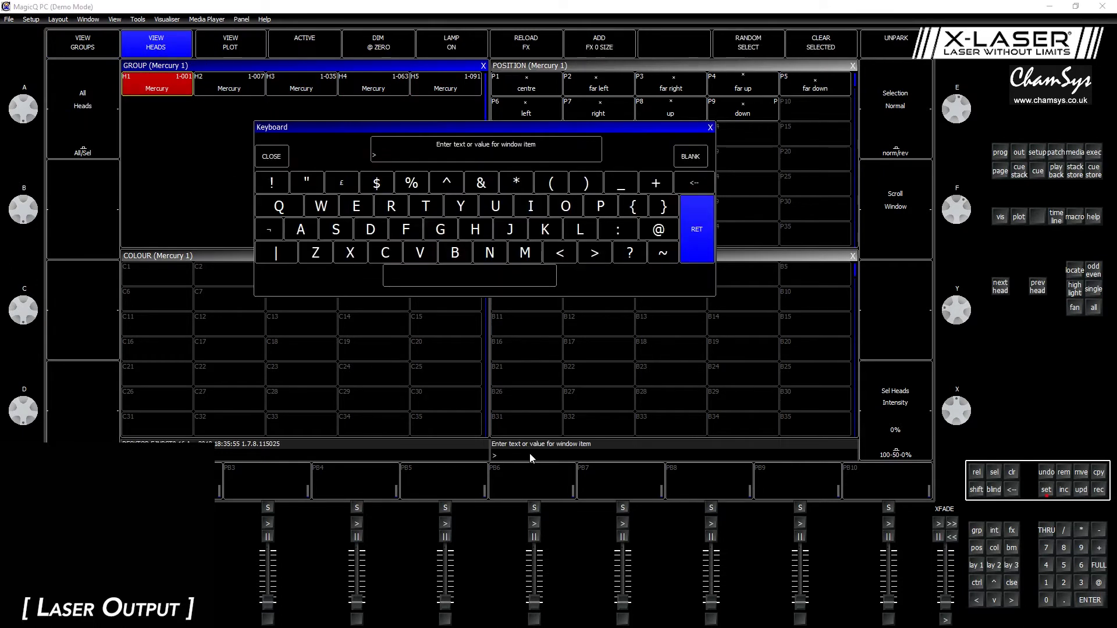
text(Master)
key(Return)
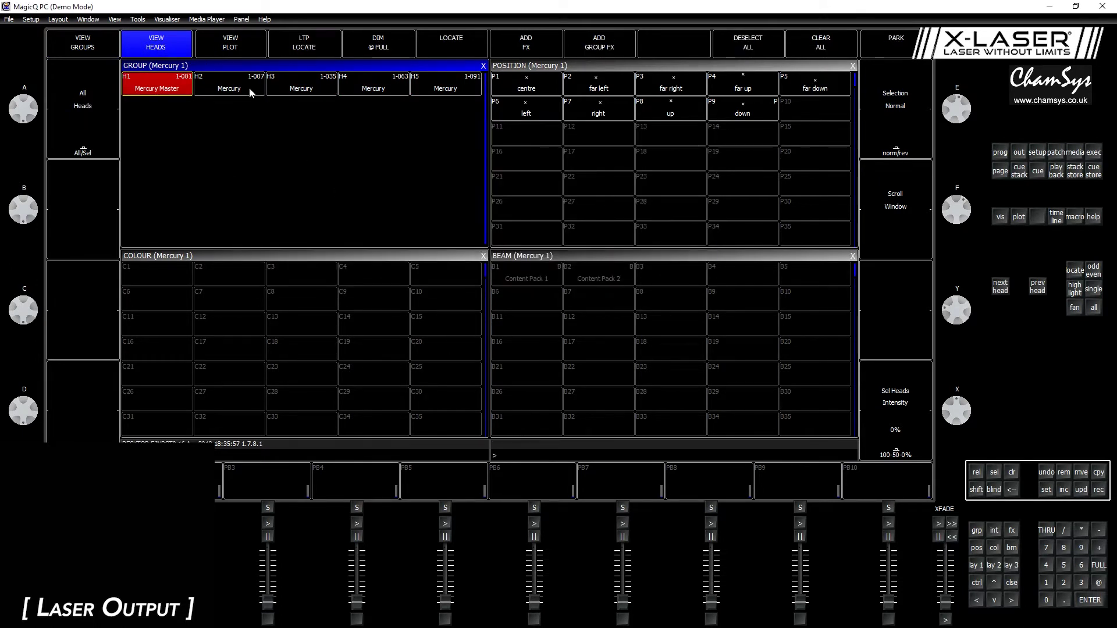
Step: Name head H2 Builder 1
click(249, 92)
click(532, 453)
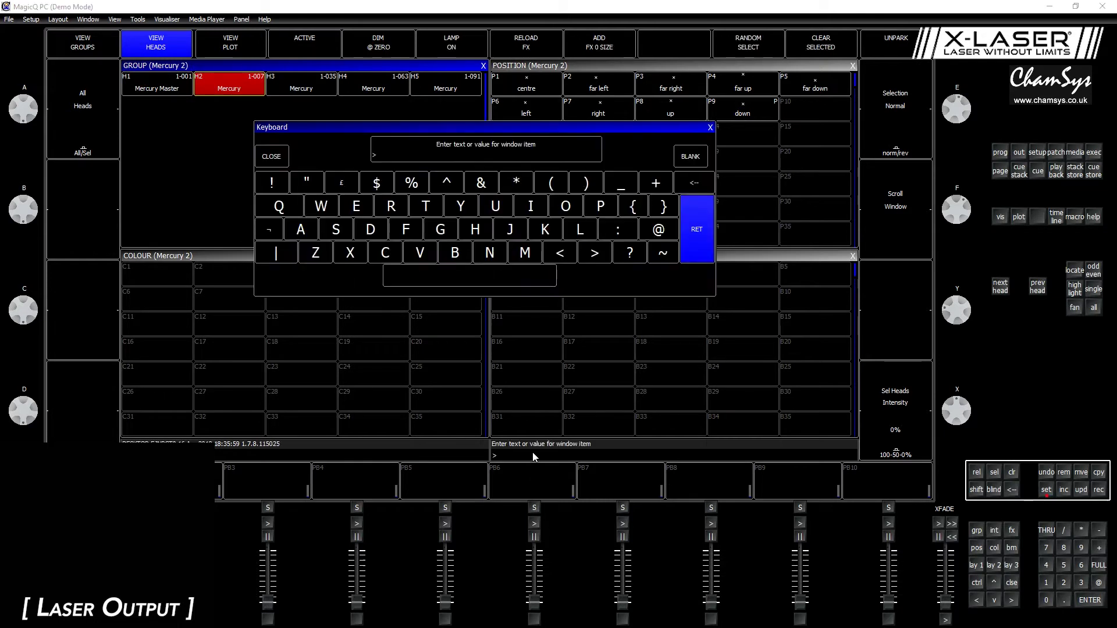
text(Builder 1)
key(Return)
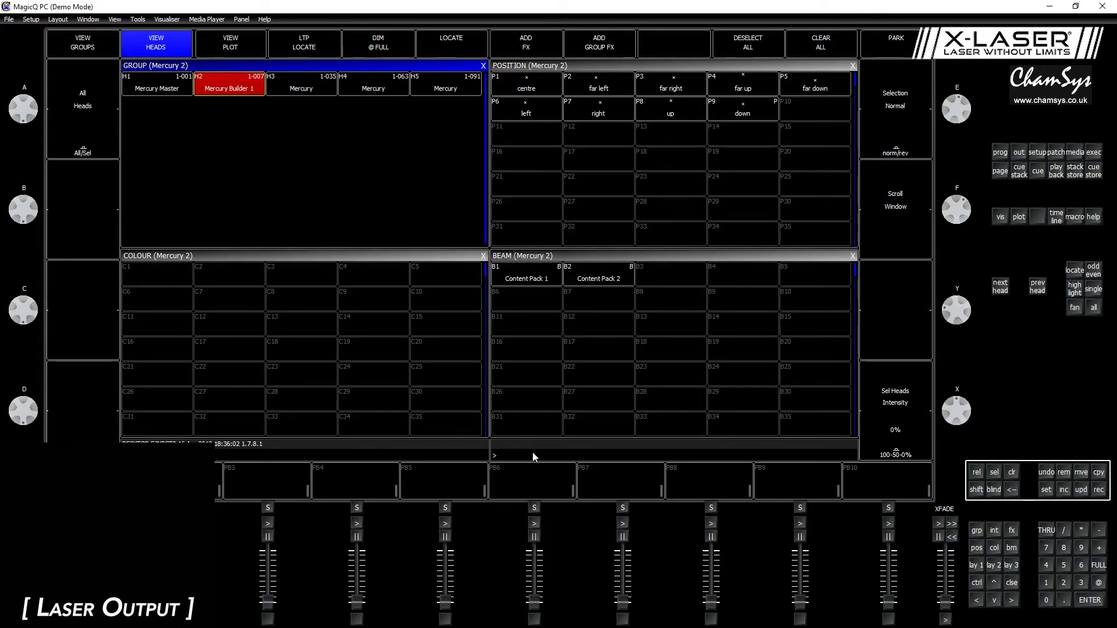
Step: Name head H3 Builder 2 and head H4 Builder 3
click(298, 93)
text(Builder 2)
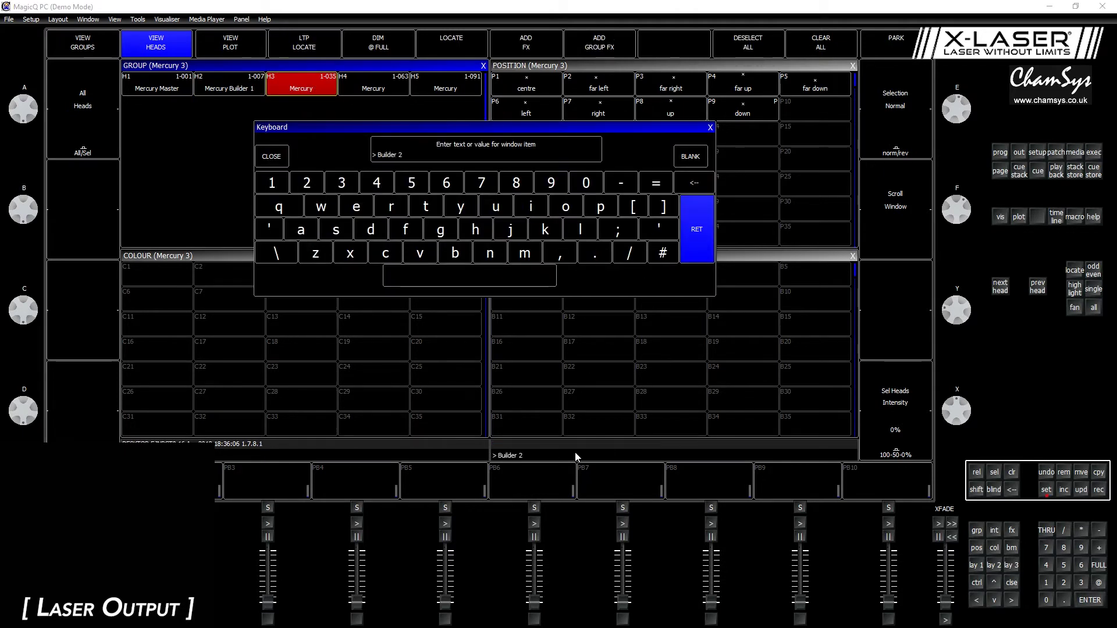
key(Return)
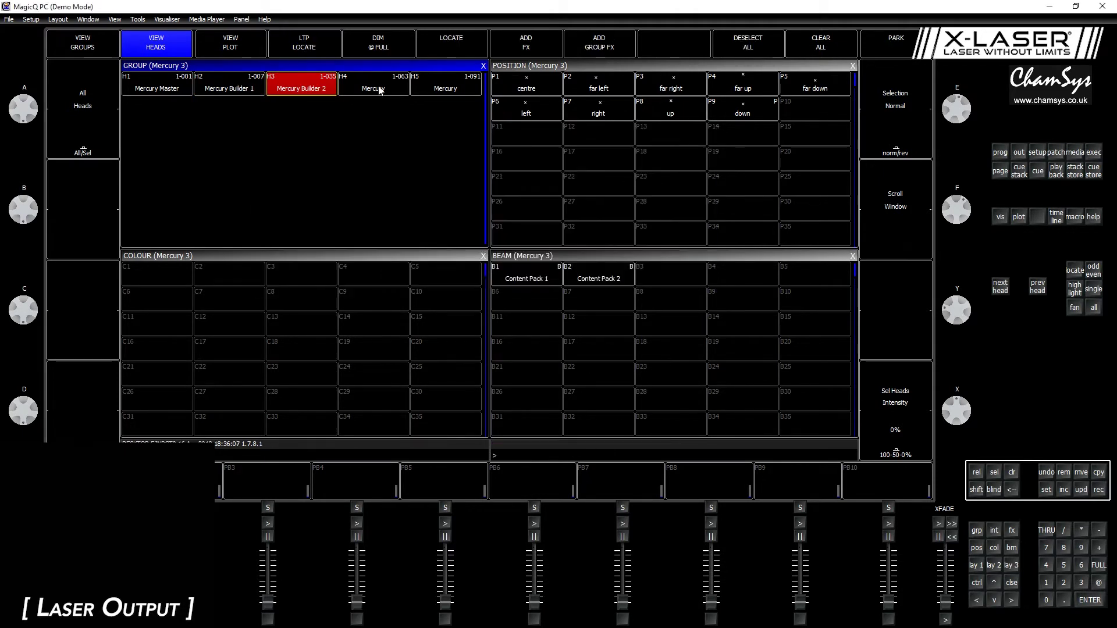
click(381, 90)
text(Bu)
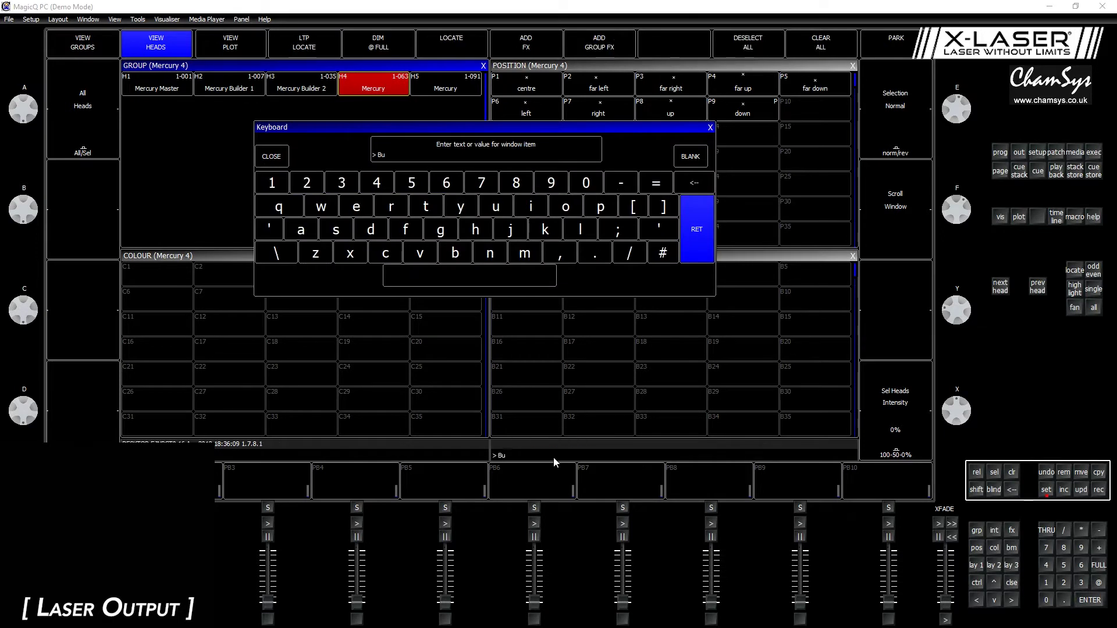
text(ilder 3)
key(Return)
Step: Name head H5 Builder 4
click(449, 89)
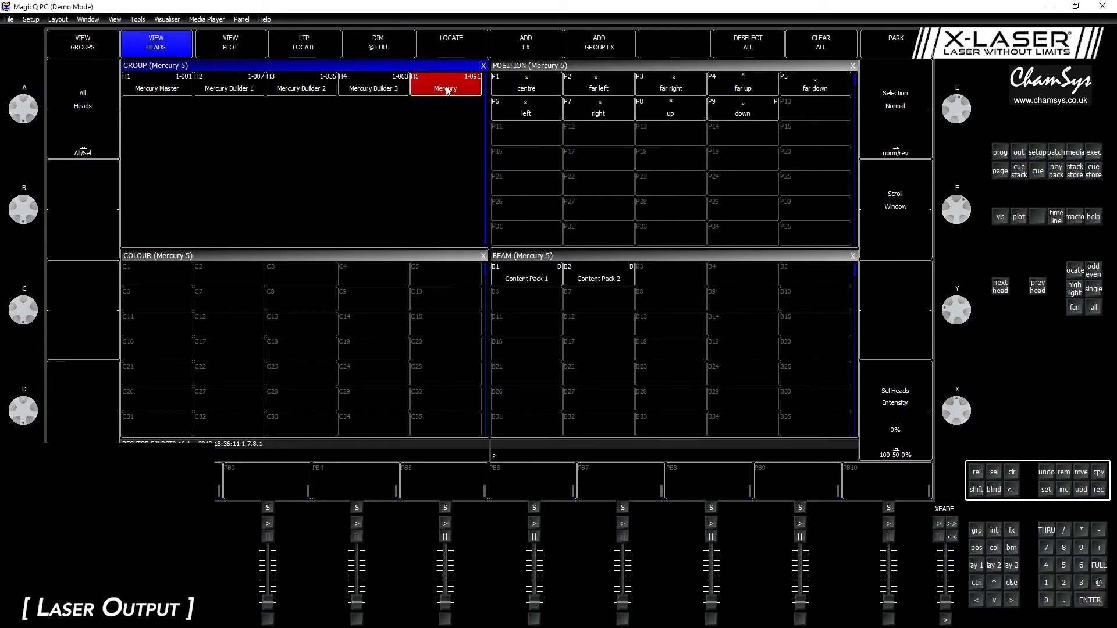
text(Bui)
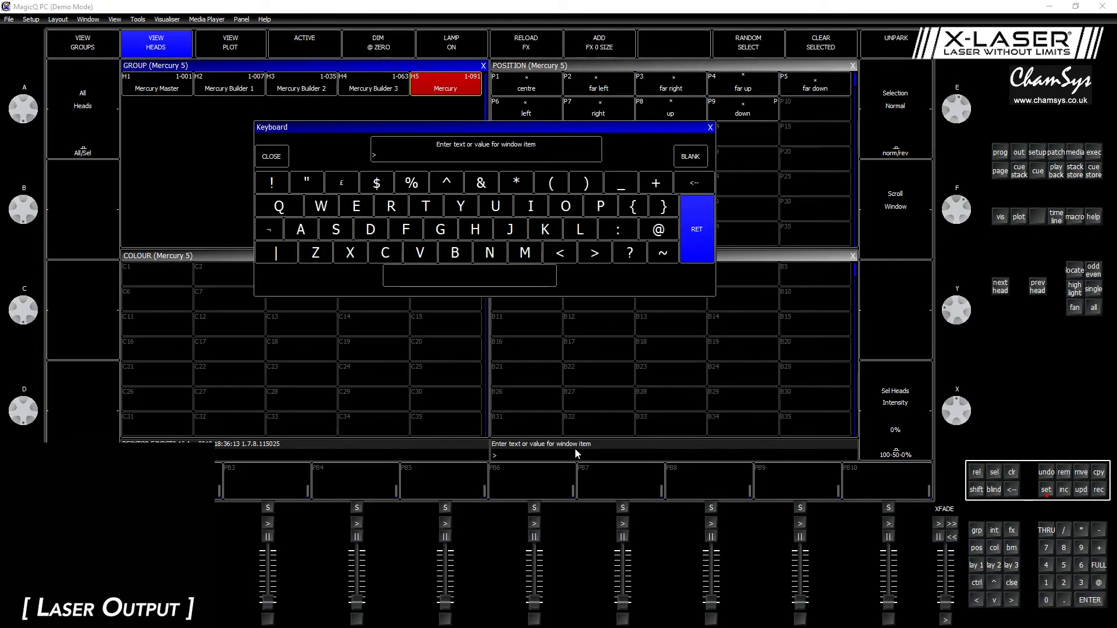
text(lder 4)
key(Return)
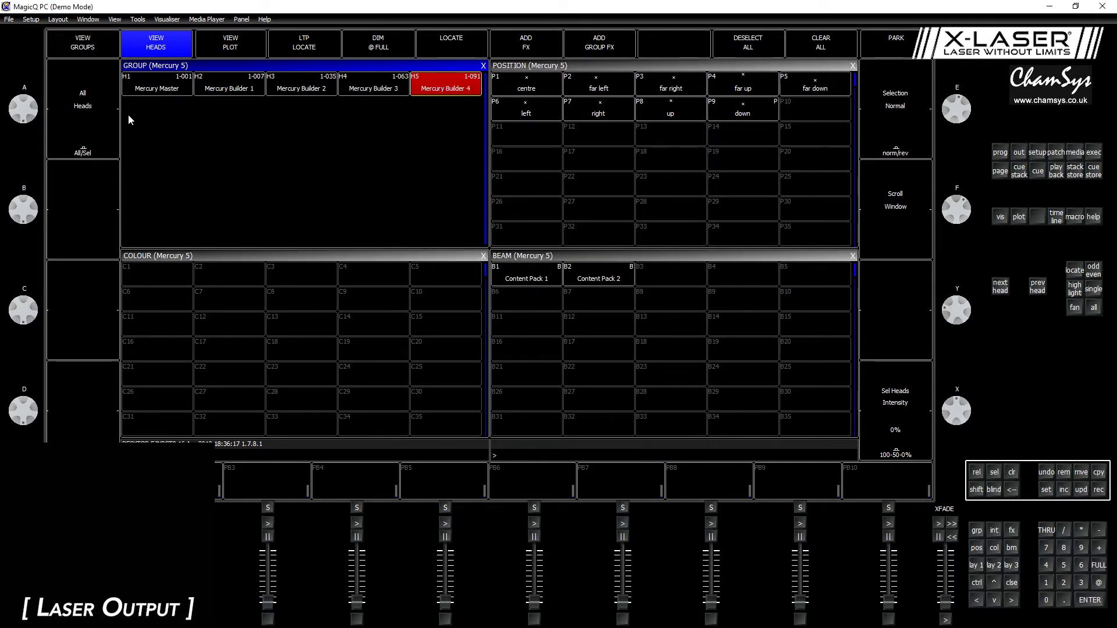
Step: Select the Mercury Master head and set its Master Mode to 5%, Builders Enable
click(154, 90)
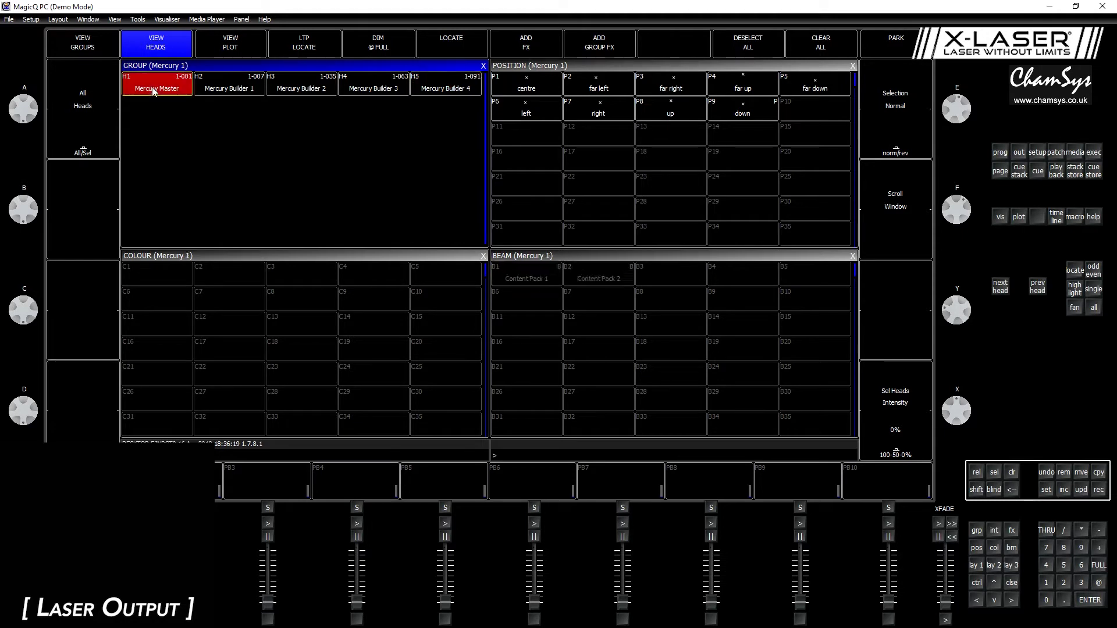
click(993, 530)
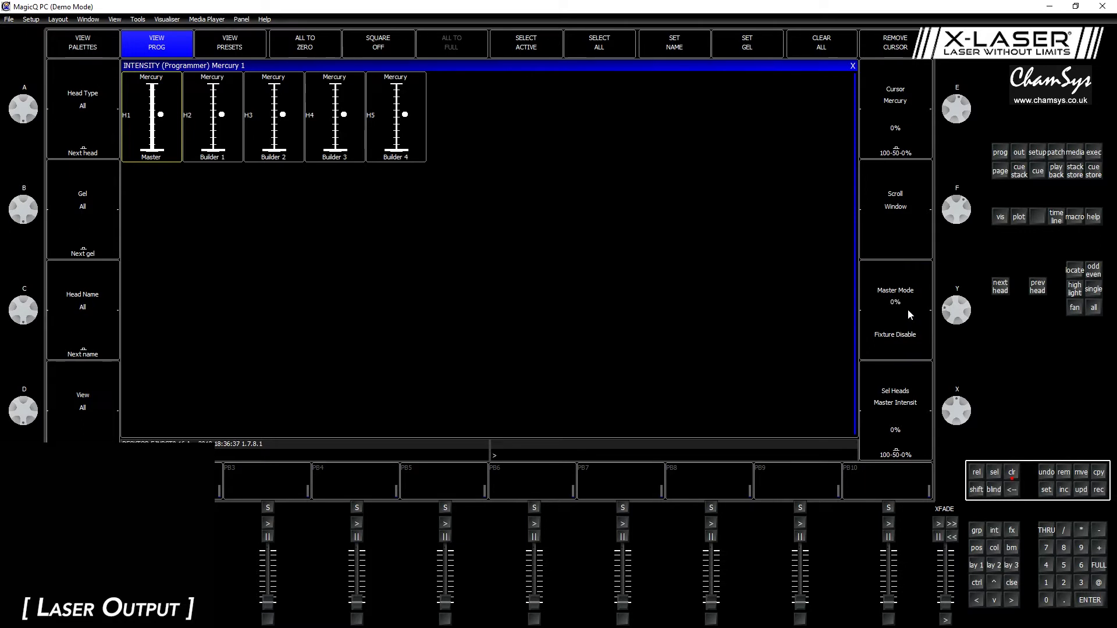
click(909, 338)
click(908, 338)
click(912, 340)
Step: Raise the Master head's master intensity to 99% and Builder 1's intensity to 100%
click(900, 441)
drag(966, 407, 985, 441)
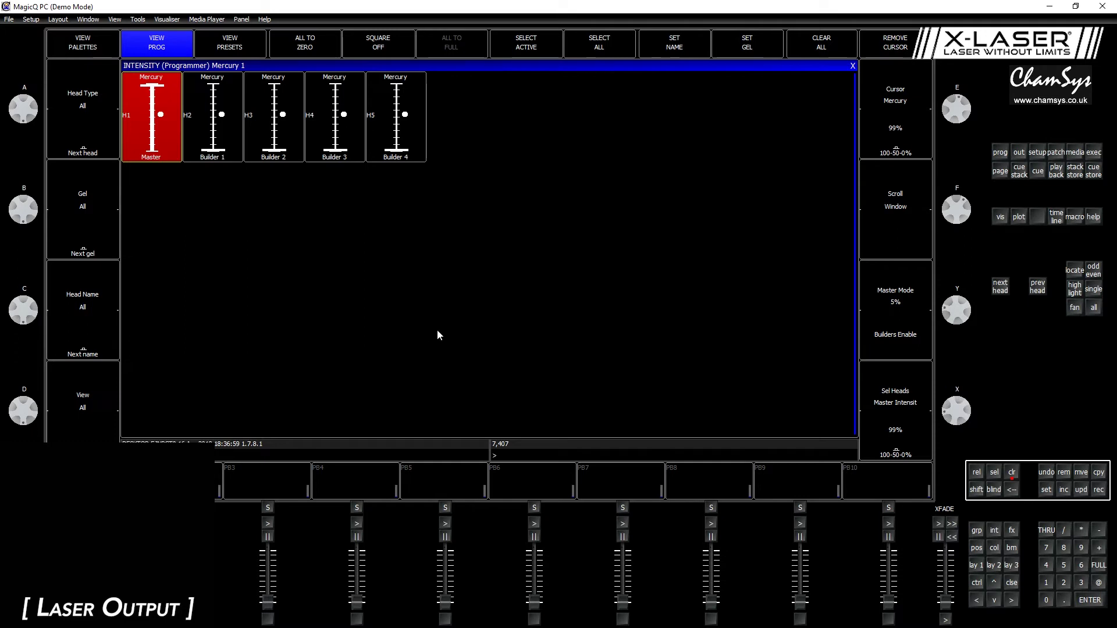
click(222, 145)
drag(221, 147, 231, 67)
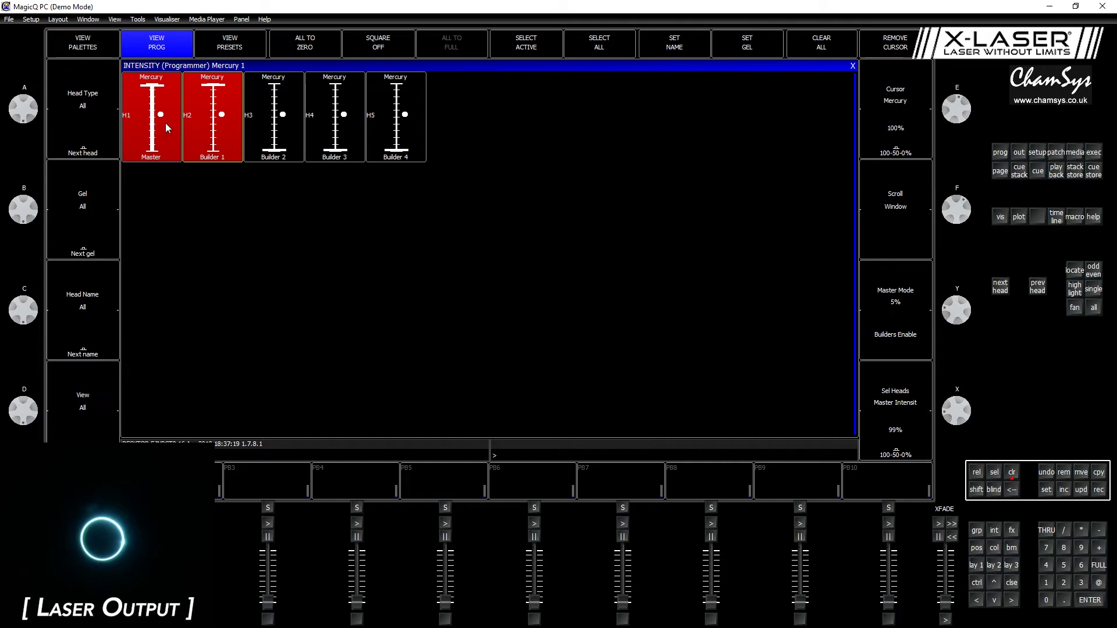
Step: Select only the Mercury Master head and show its position attributes
click(976, 531)
click(173, 91)
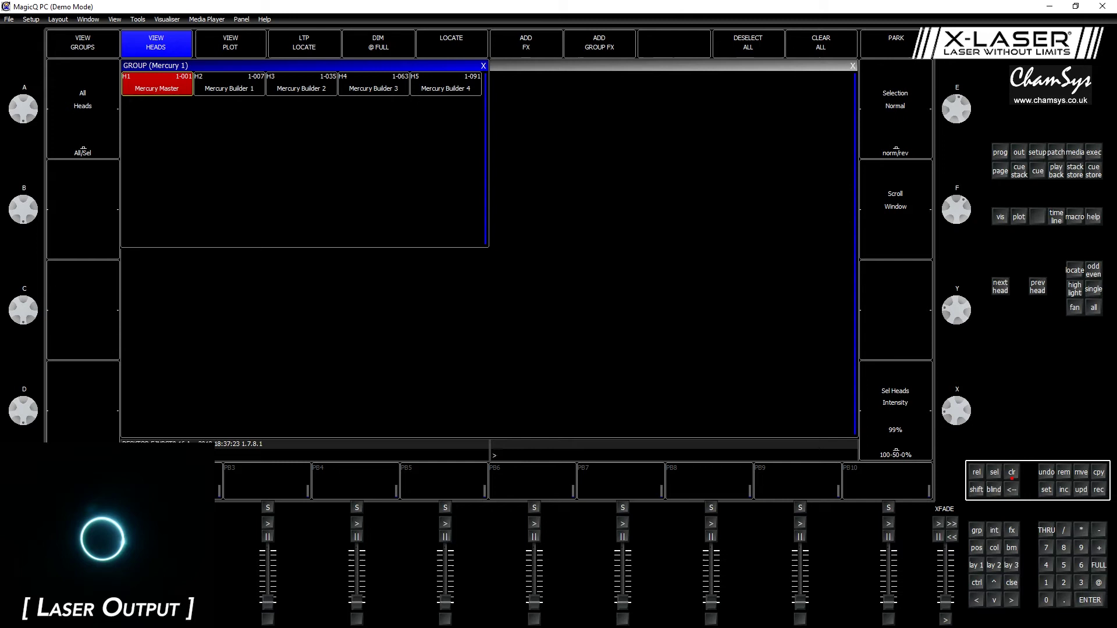
click(978, 547)
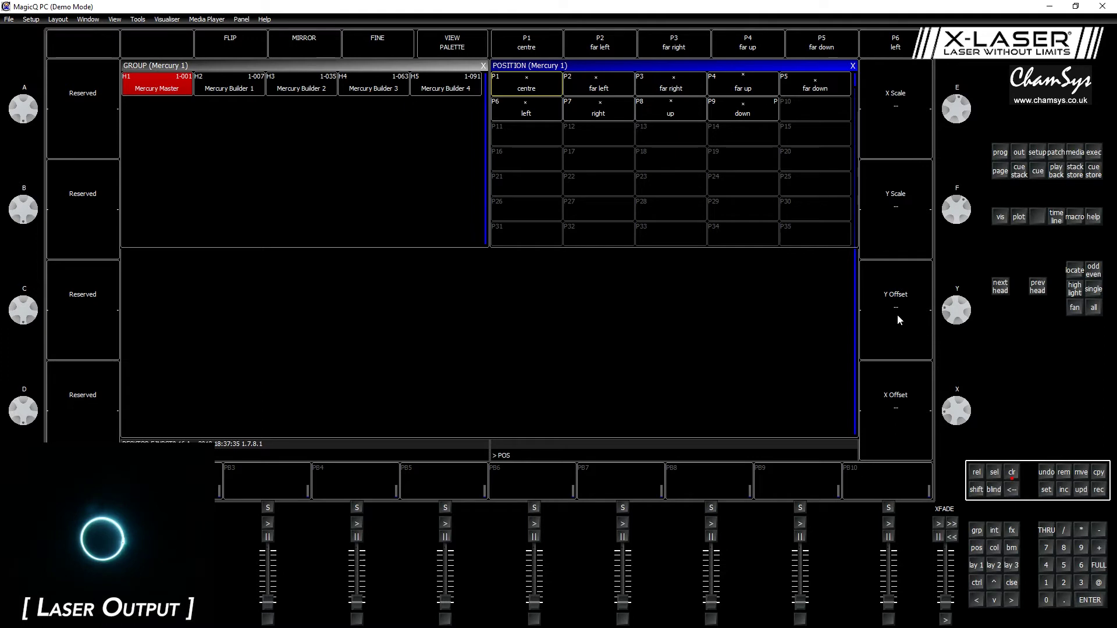
Step: Set Mercury Builder 1's Gobo Page to Optimized Test, with Gobo Pattern 000
click(231, 90)
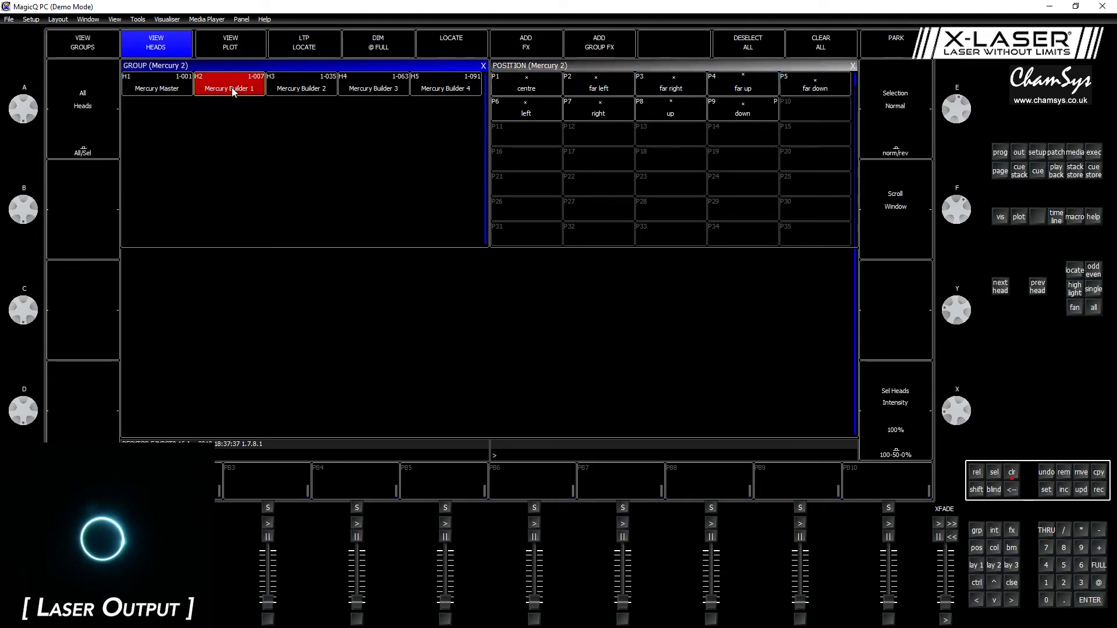
click(1012, 549)
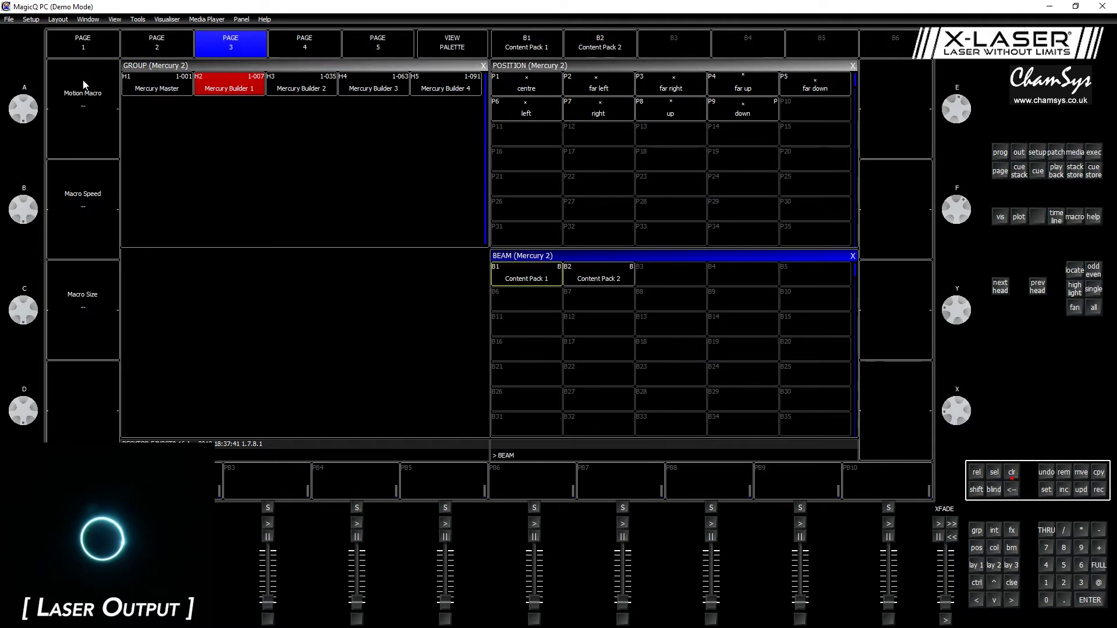
click(85, 59)
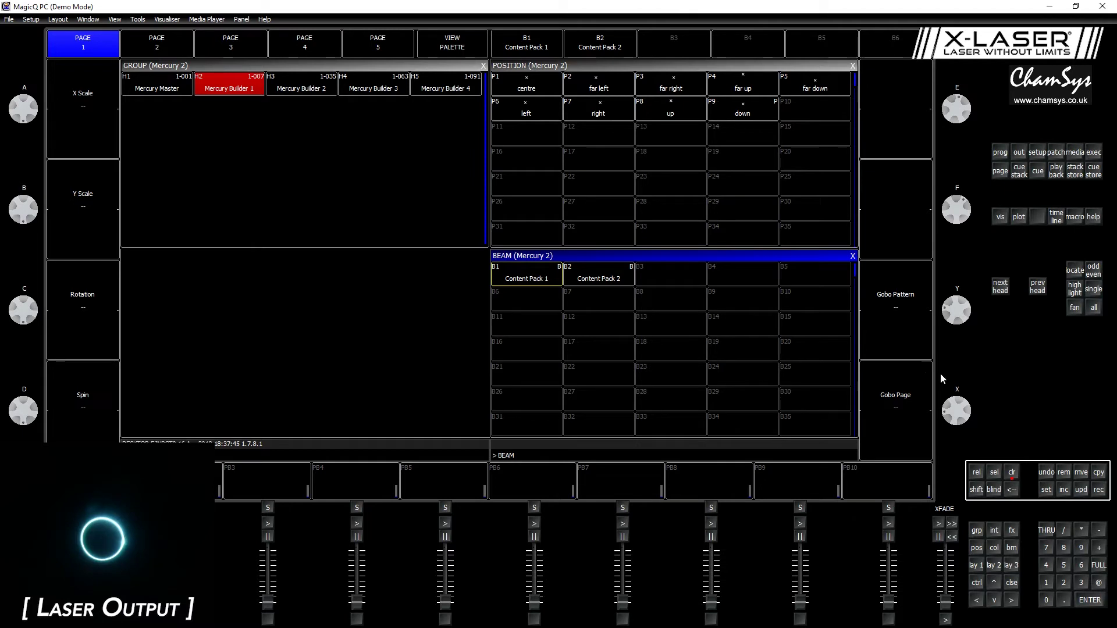
click(918, 306)
click(914, 402)
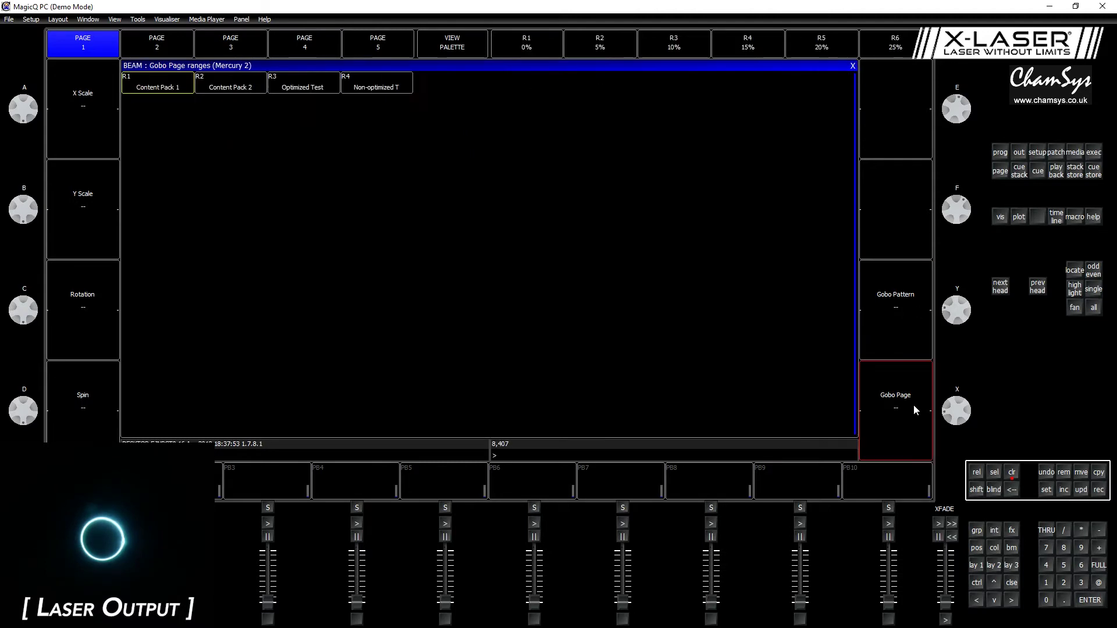
click(311, 87)
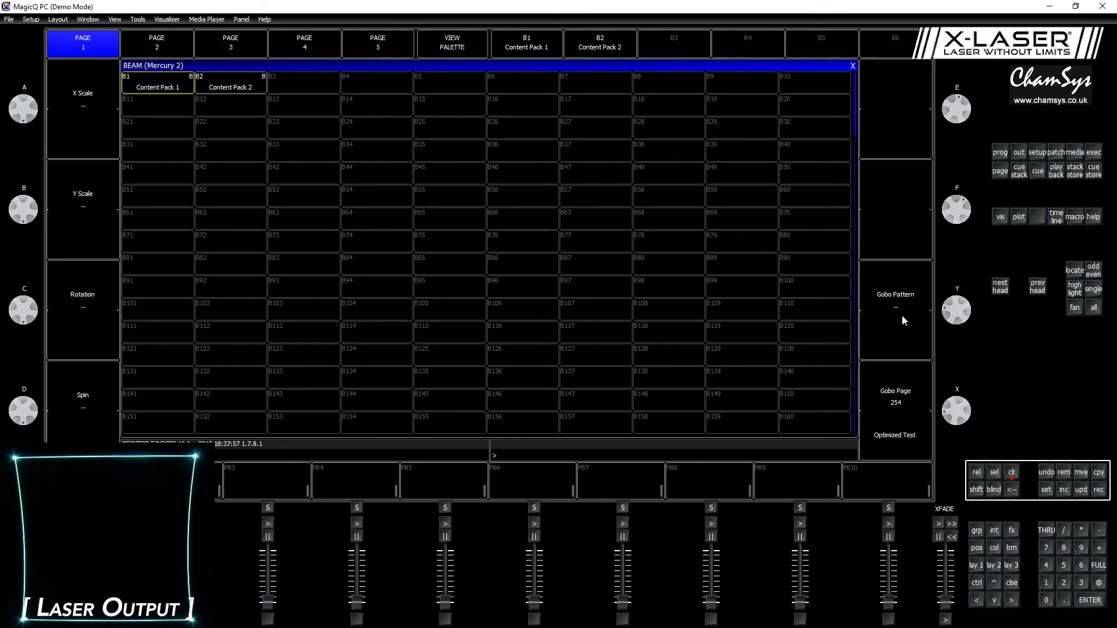
scroll(903, 303, up, 1)
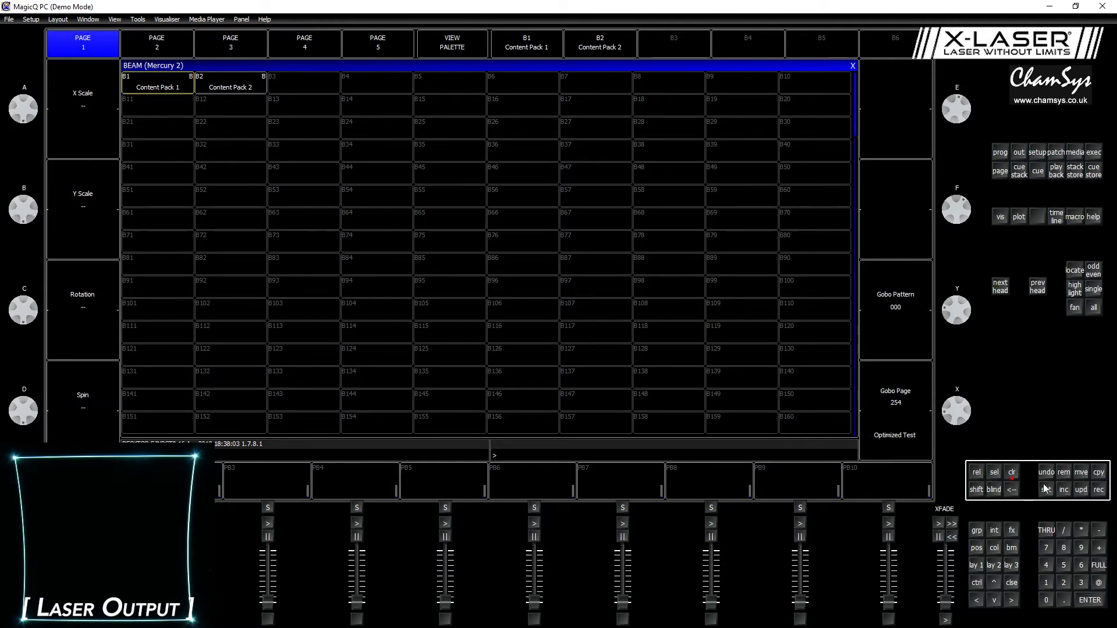
Step: Scale the projected frame through the Mercury Master head, with X Scale 033 and Y Scale 081
click(976, 531)
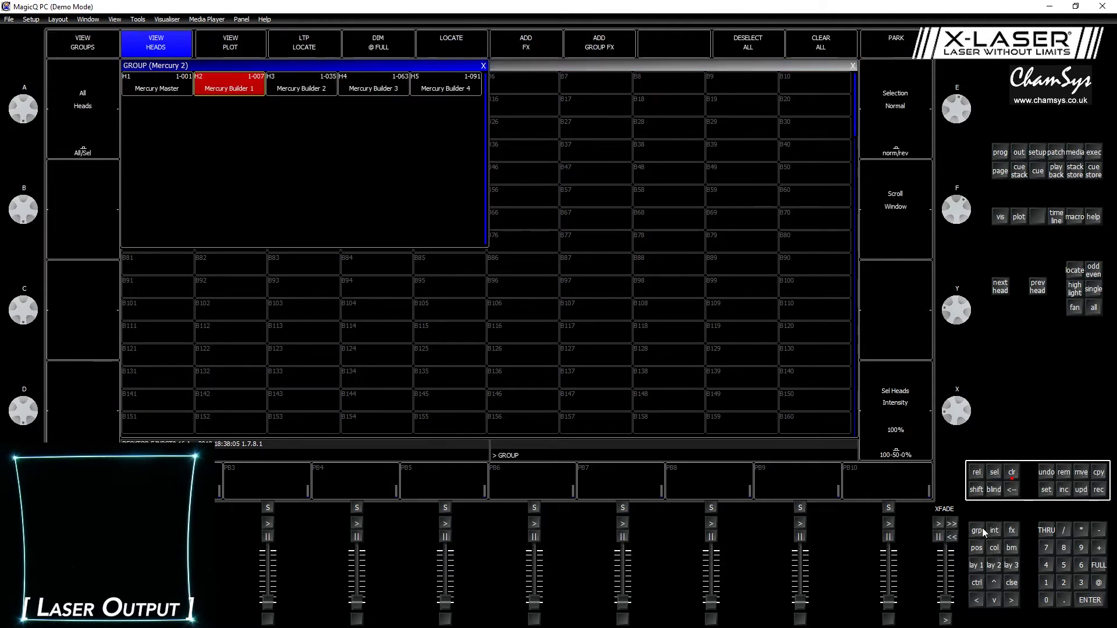
click(157, 87)
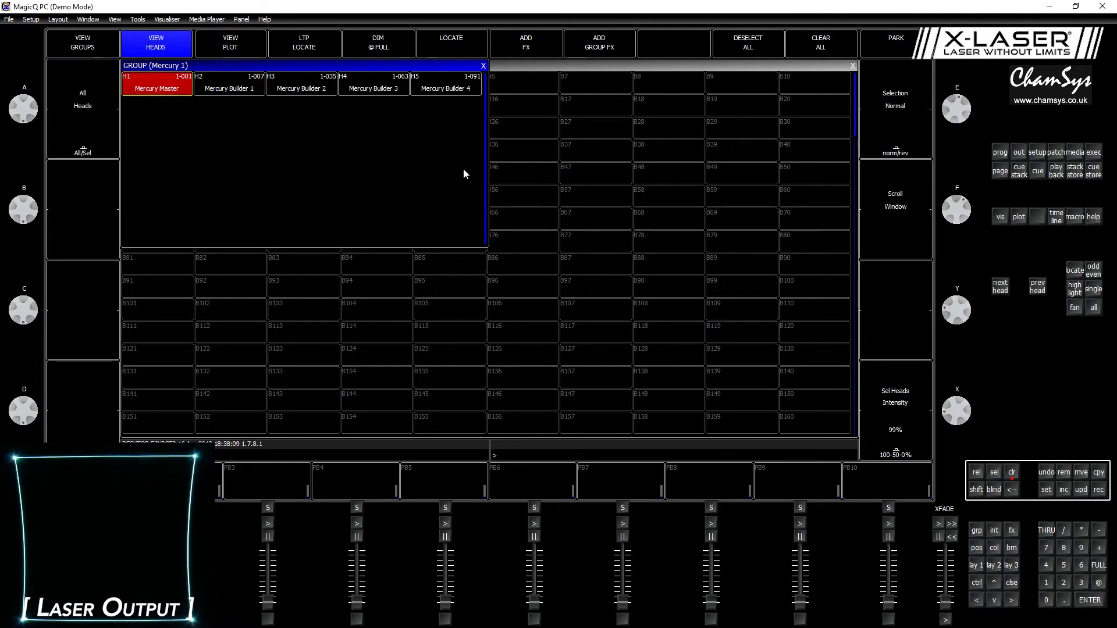
click(977, 547)
click(902, 107)
click(898, 111)
click(899, 217)
scroll(900, 232, up, 10)
scroll(891, 234, up, 3)
scroll(885, 219, up, 1)
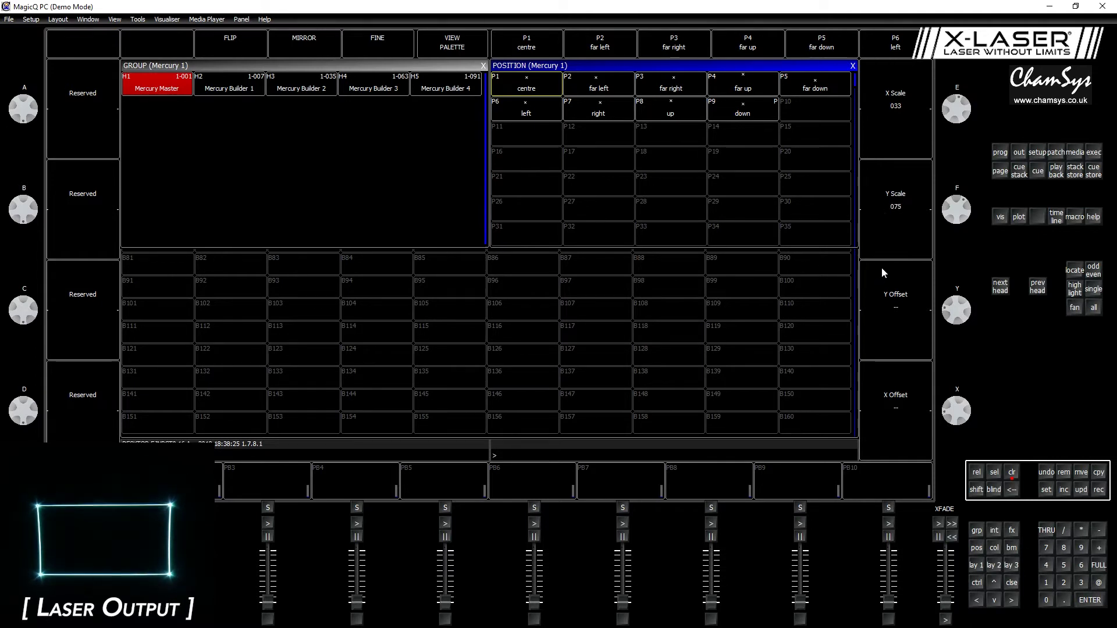
scroll(894, 223, up, 3)
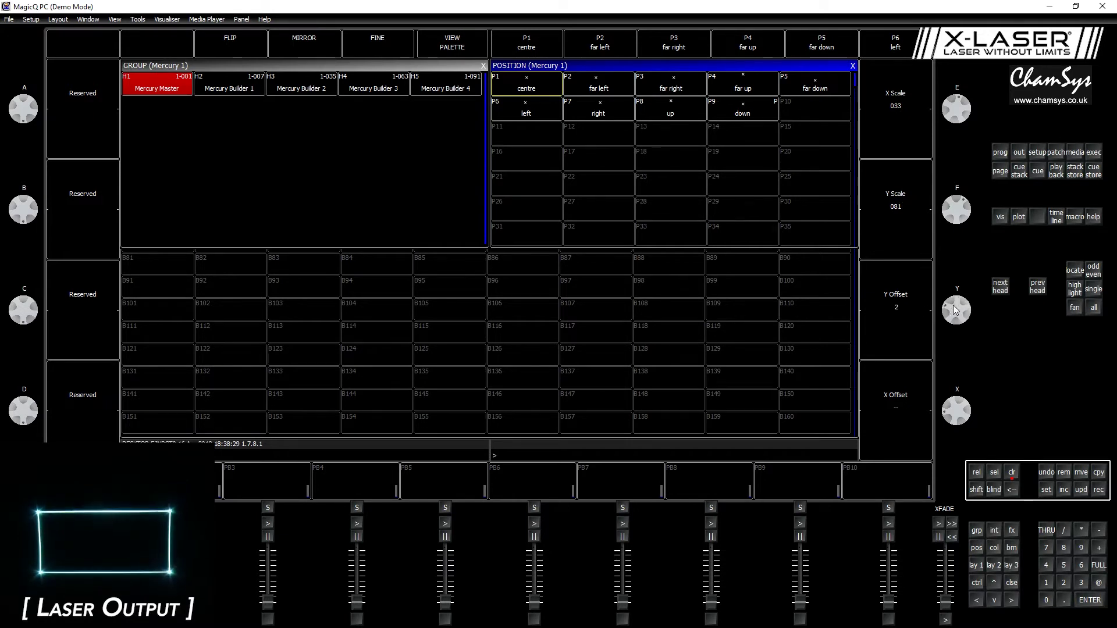
Step: Set the Master head's Y Offset to 1 and X Offset to -1
mouse_move(952, 302)
mouse_down()
mouse_move(970, 294)
mouse_move(965, 314)
mouse_move(971, 294)
mouse_up()
drag(960, 395, 980, 382)
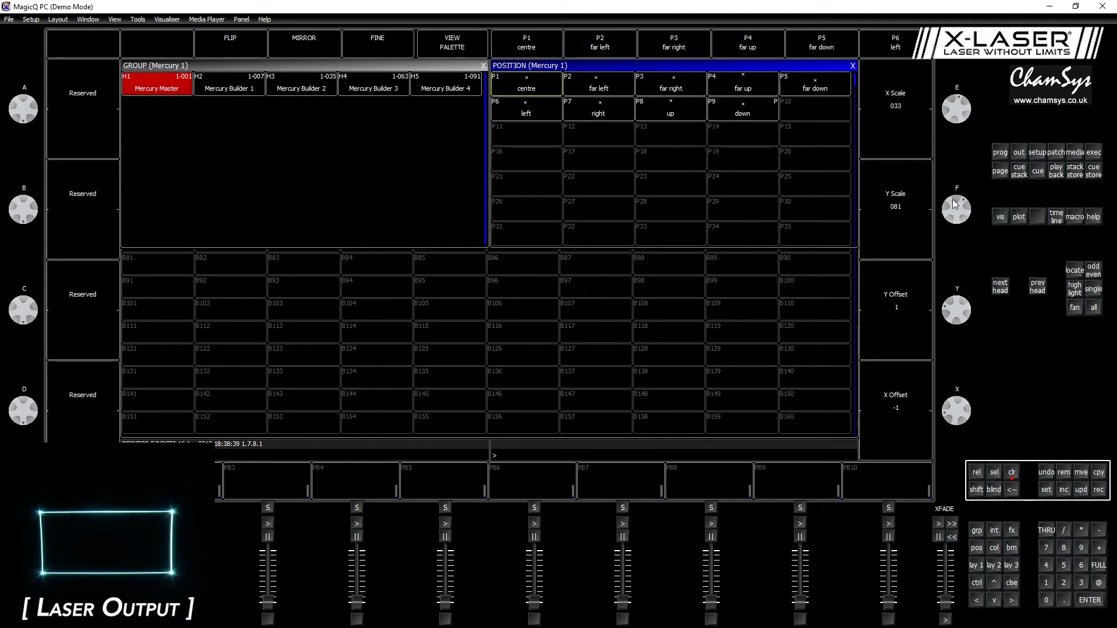
Step: Set the Master head's X Scale and Y Scale to 000 and both offsets to 0
drag(956, 137, 964, 65)
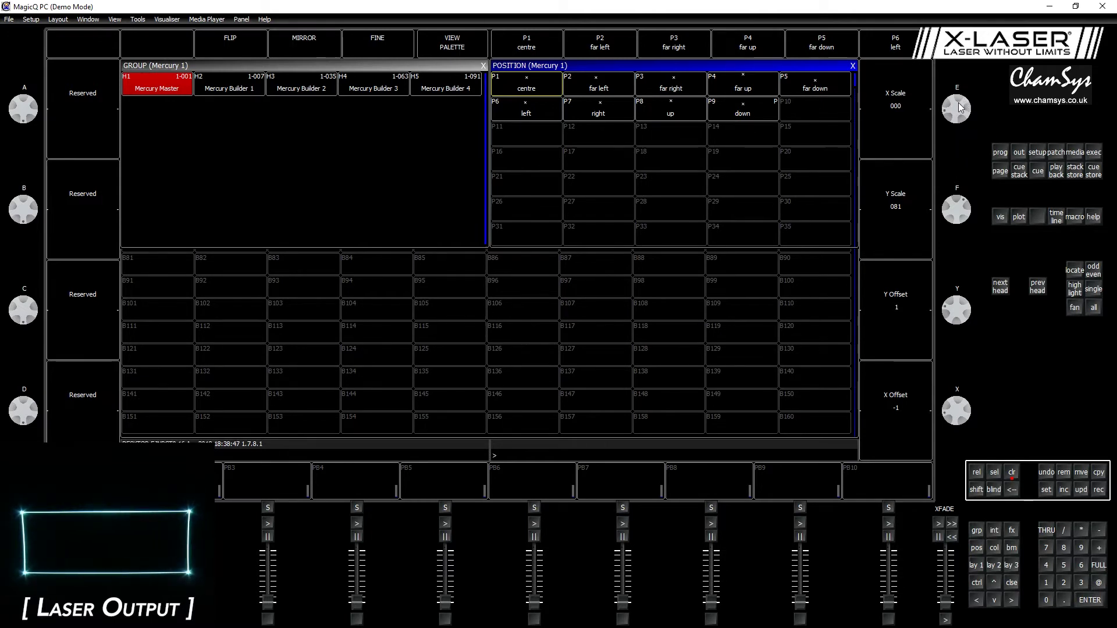
drag(958, 117, 956, 156)
drag(956, 211, 963, 125)
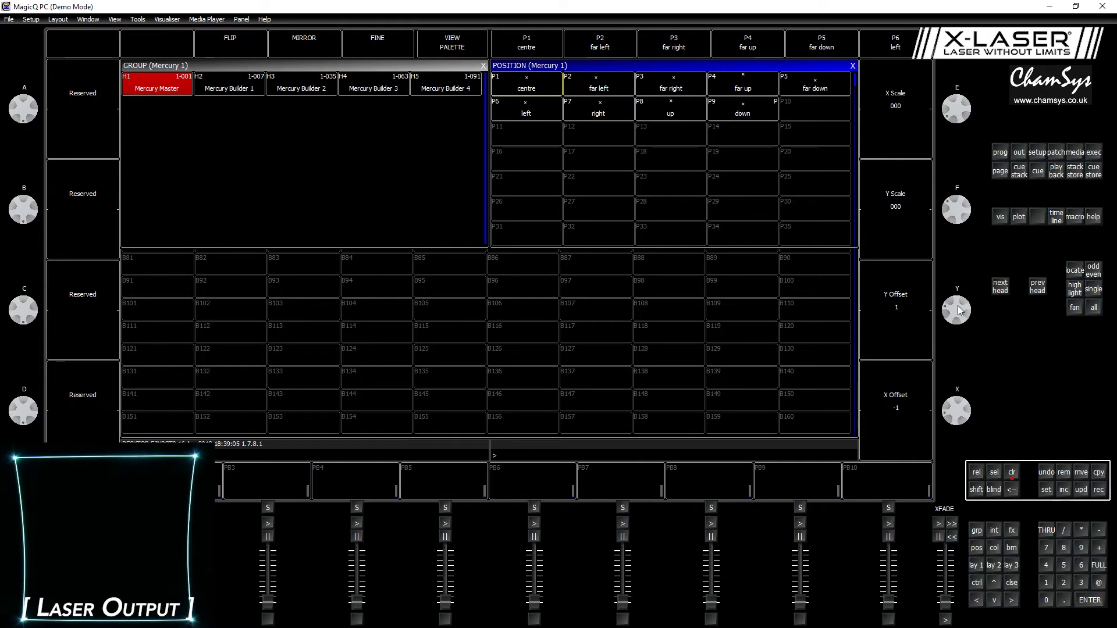
drag(960, 309, 961, 299)
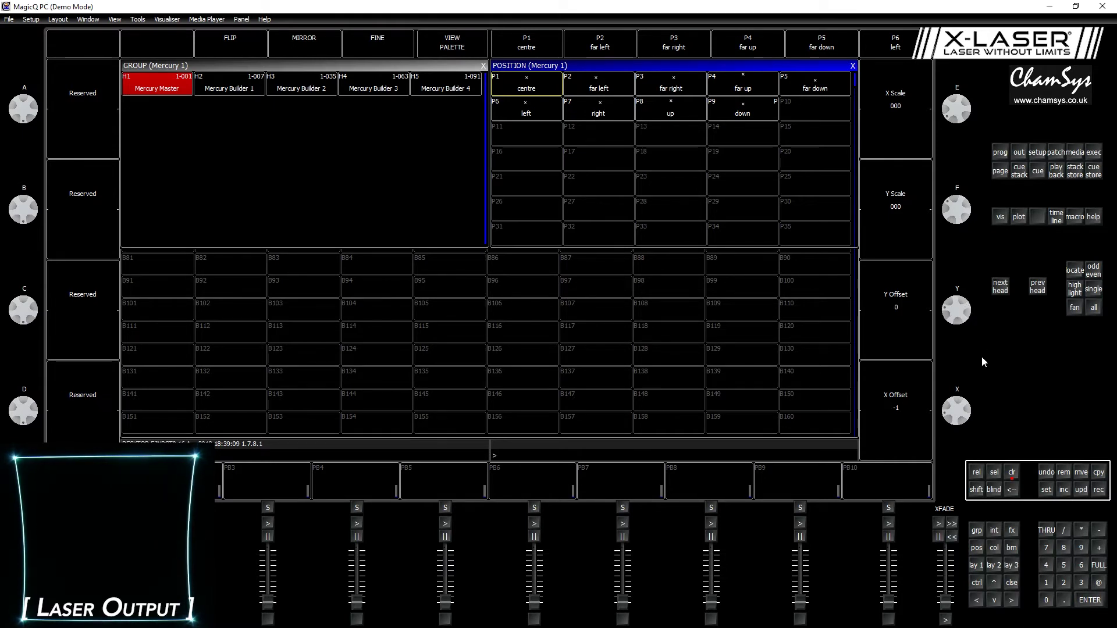
drag(958, 412, 957, 412)
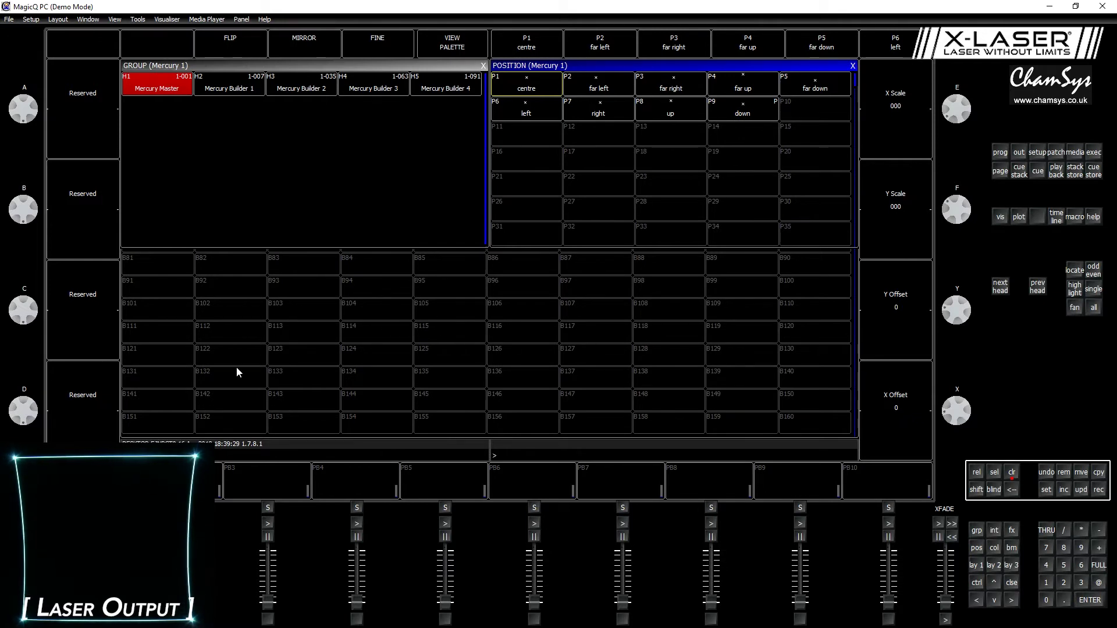
Step: Select Mercury Builder 1 and set its Gobo Page to 000, Content Pack 1
click(232, 87)
click(232, 87)
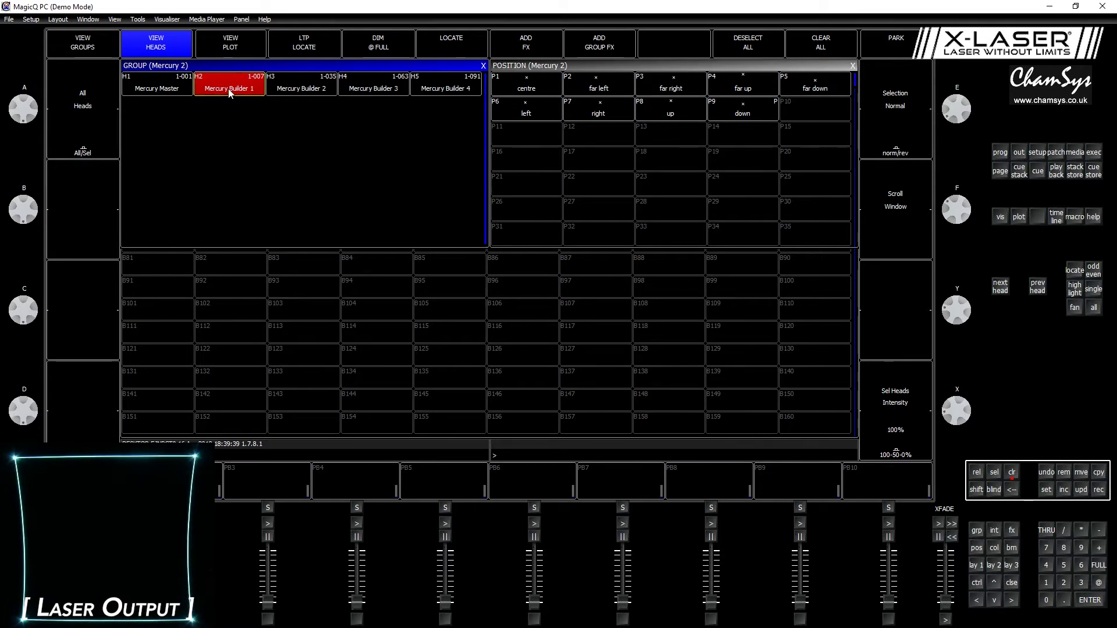
click(1012, 548)
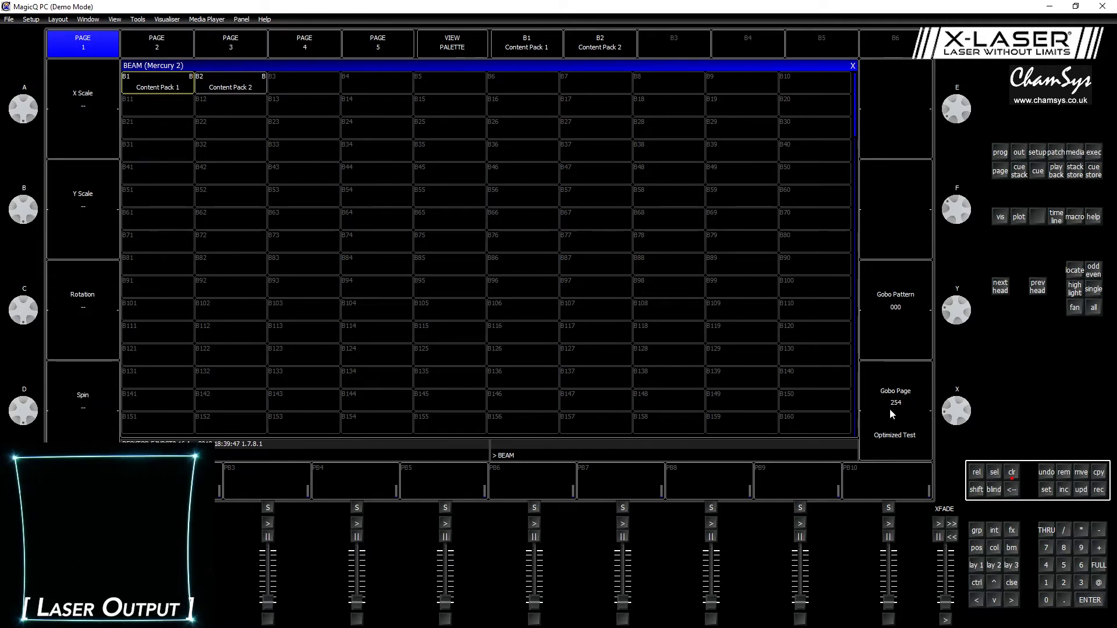
scroll(899, 410, down, 7)
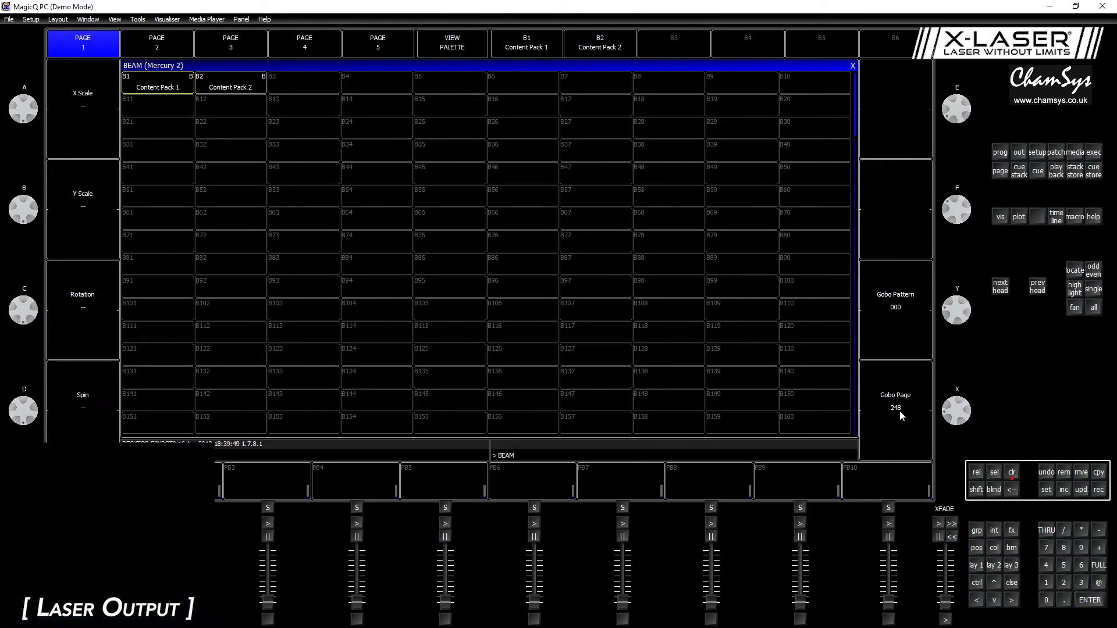
scroll(914, 408, down, 6)
click(913, 396)
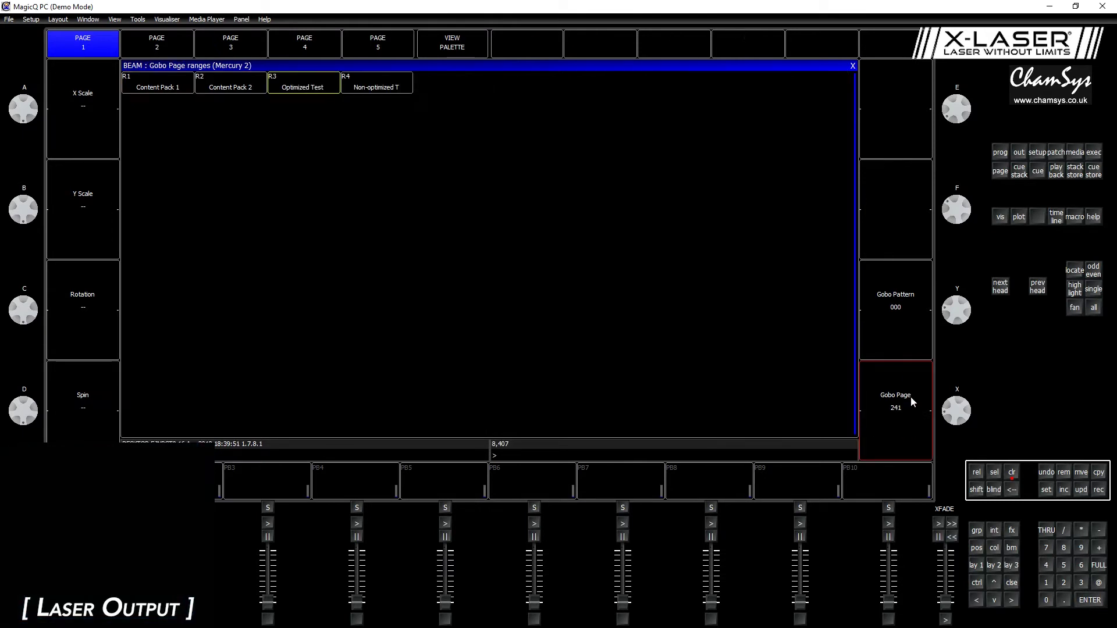
scroll(952, 413, down, 10)
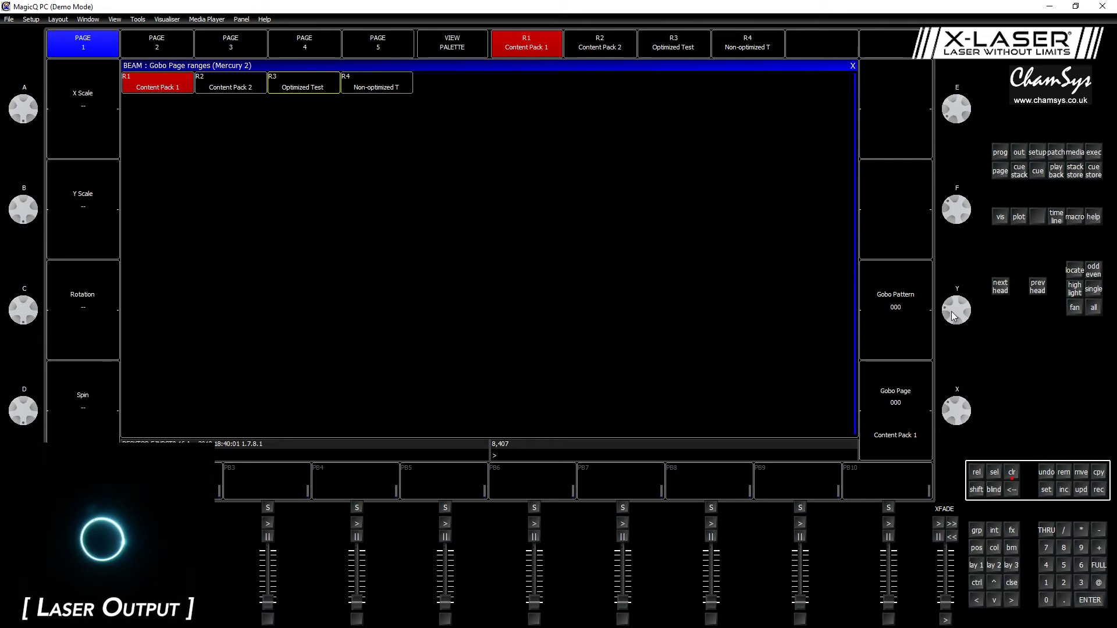
Step: Step through the patterns of Gobo Page 000, running Gobo Pattern up to 014 and back down to 000
scroll(909, 314, up, 2)
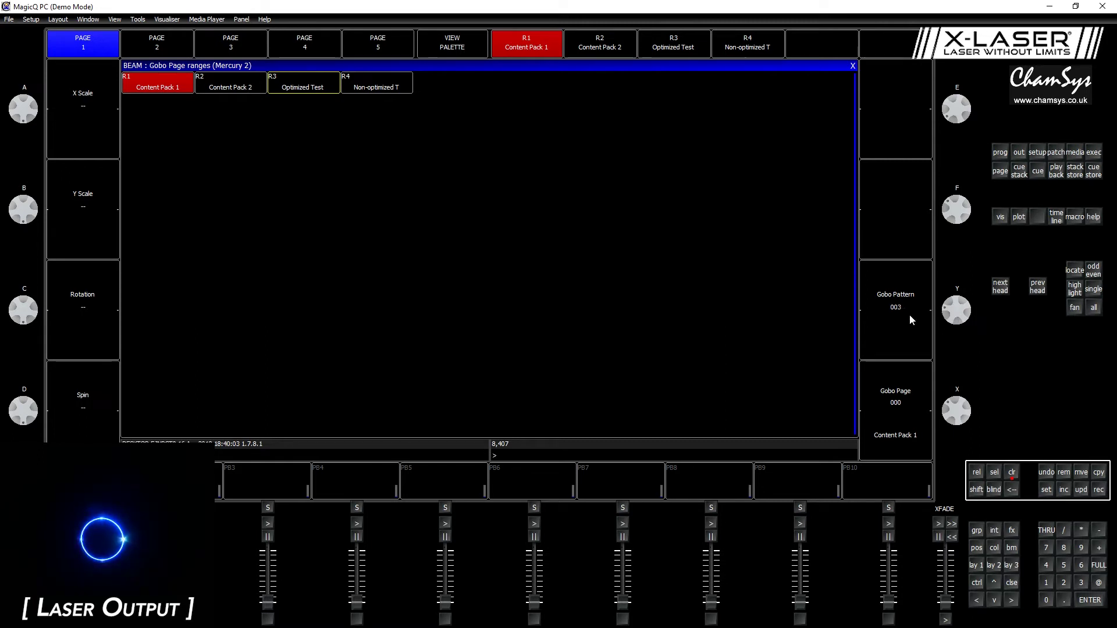
scroll(910, 317, down, 3)
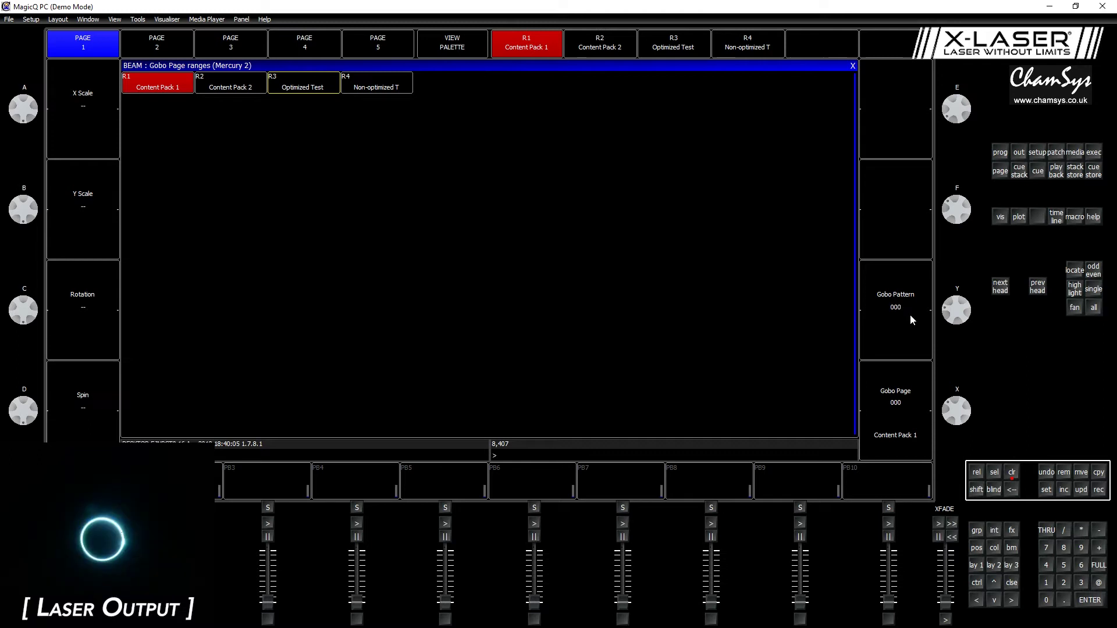
scroll(911, 319, up, 1)
scroll(915, 322, up, 1)
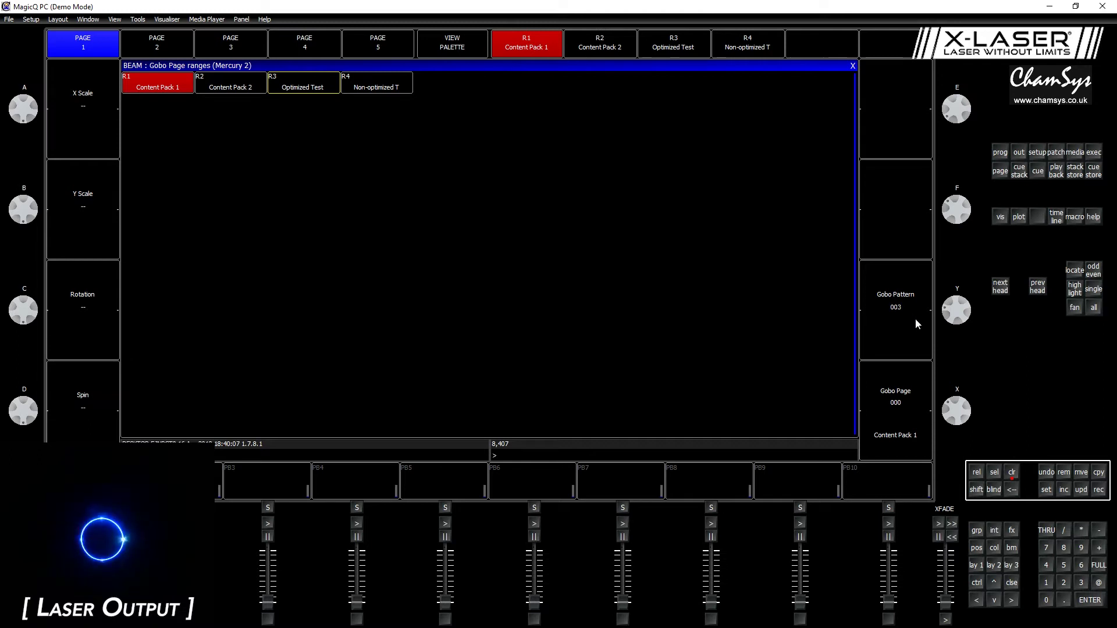
scroll(916, 324, up, 11)
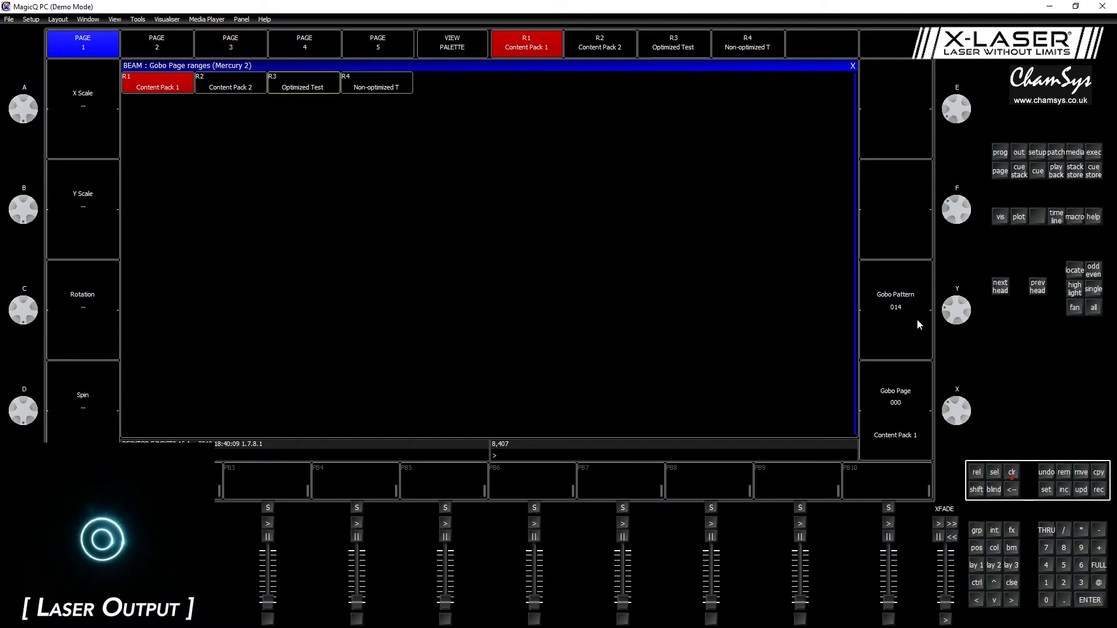
scroll(916, 324, down, 4)
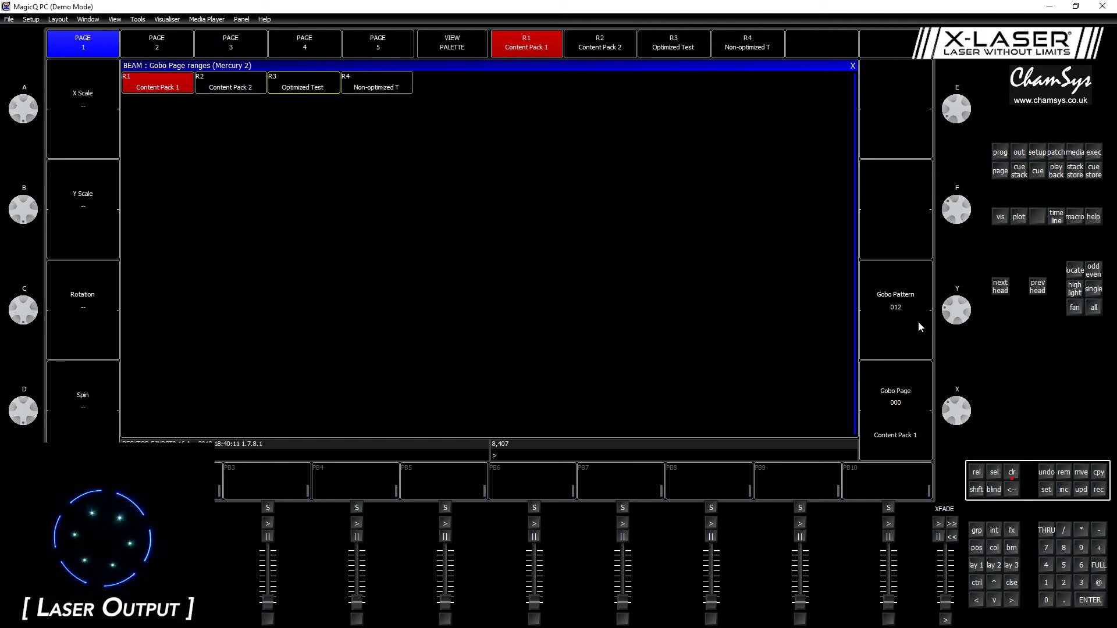
scroll(918, 324, down, 10)
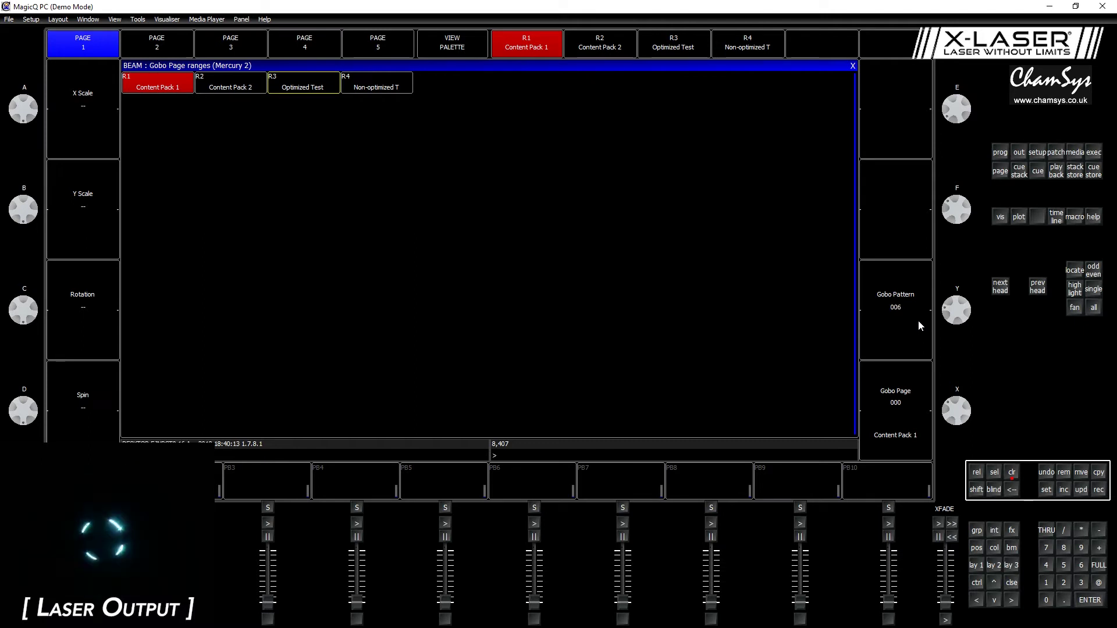
Step: Set Gobo Page to 001 and run Gobo Pattern through 003 and 012, returning it to 000
scroll(896, 407, up, 1)
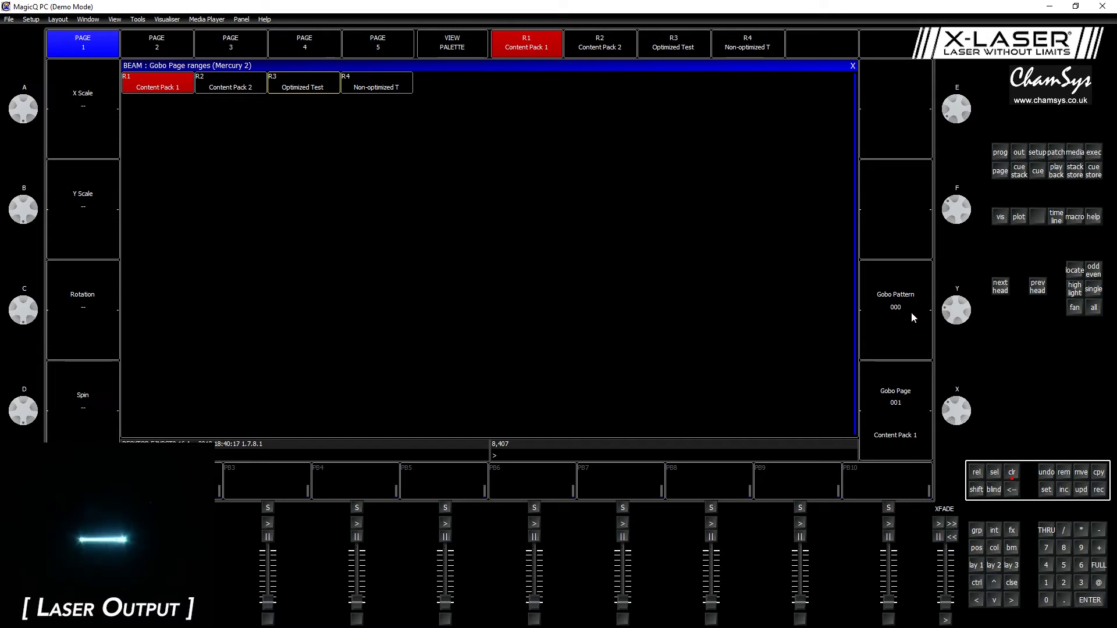
scroll(911, 317, up, 3)
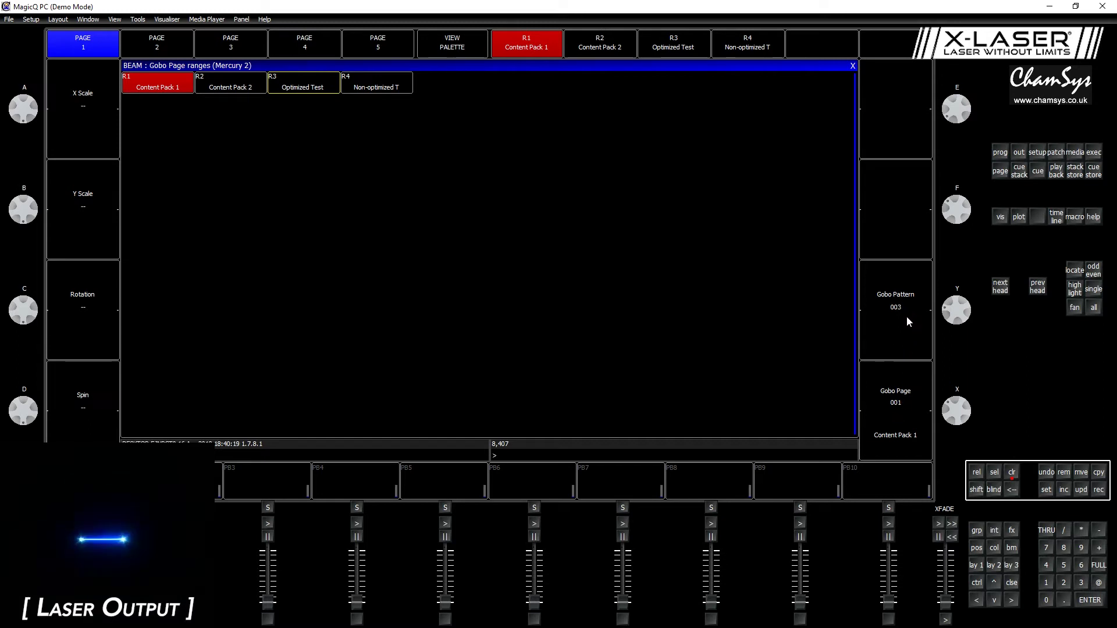
scroll(909, 319, up, 9)
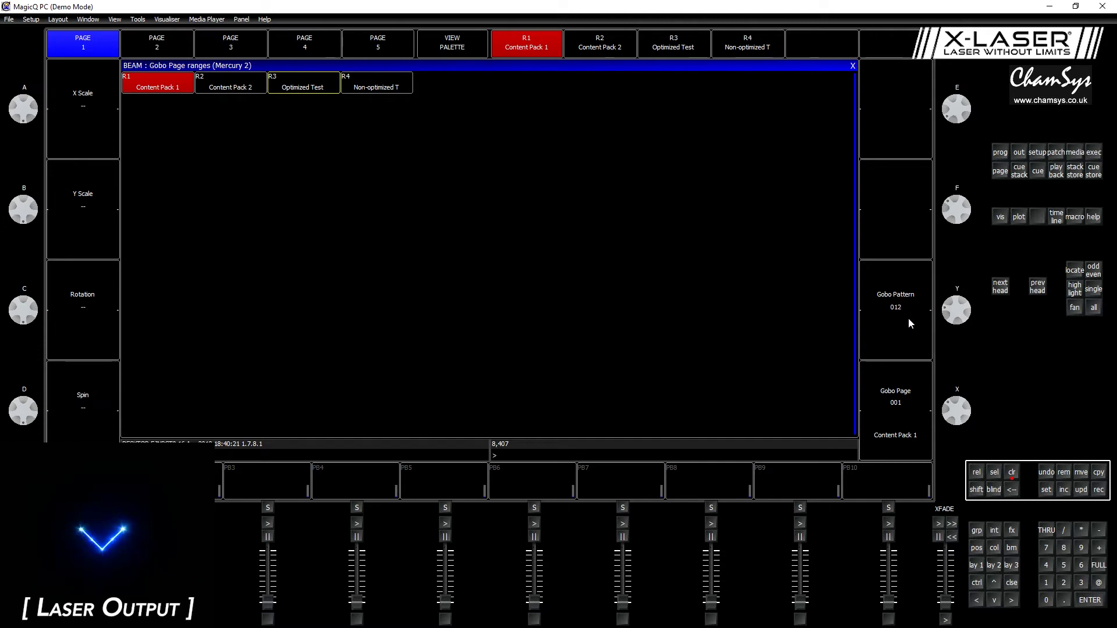
scroll(907, 317, down, 14)
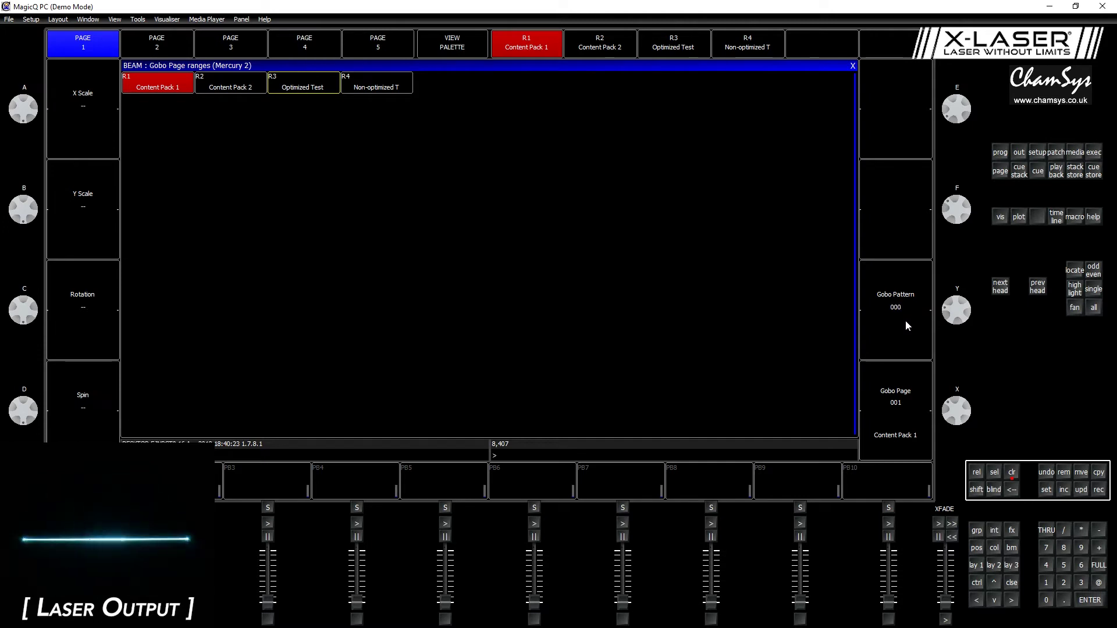
Step: Set Gobo Page to 002, run Gobo Pattern up to 008 and back to 000, and raise it again to 003
scroll(899, 393, up, 1)
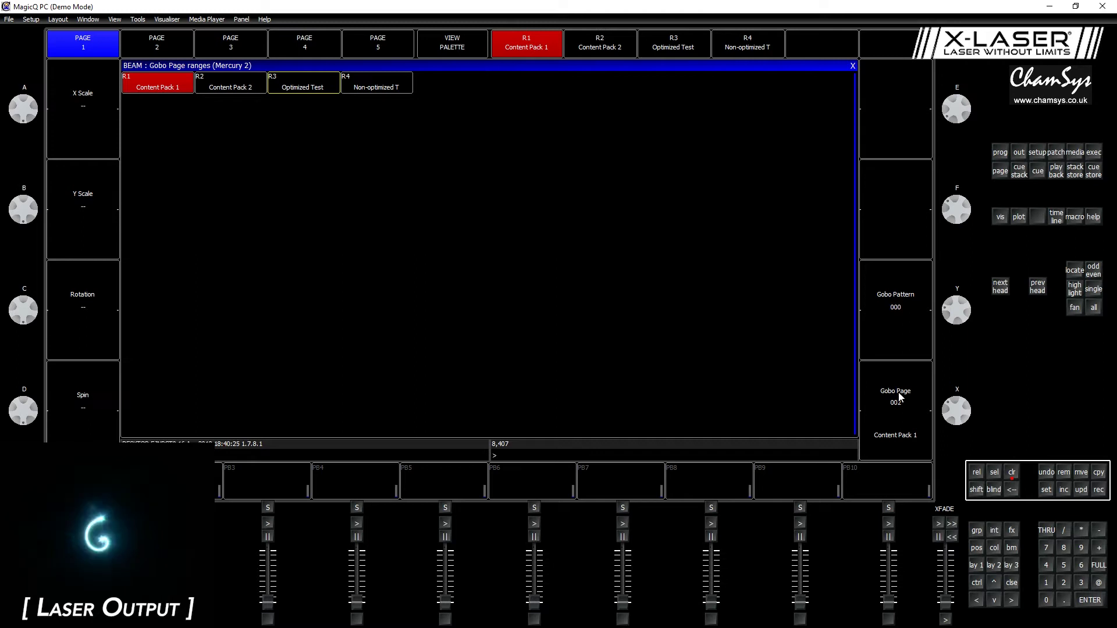
scroll(896, 341, up, 2)
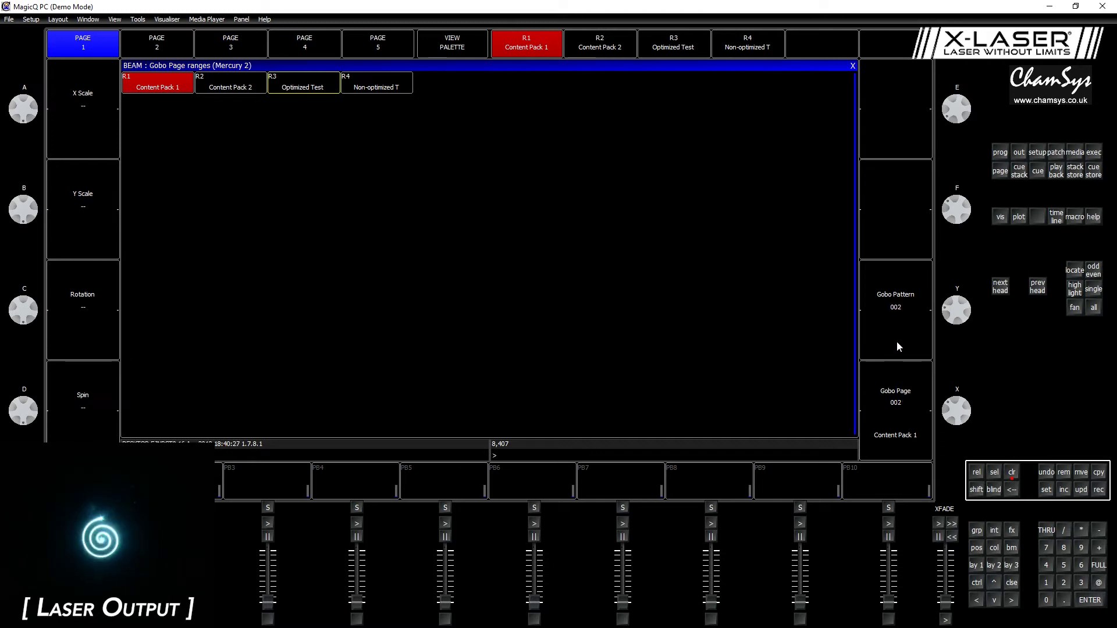
scroll(898, 347, up, 6)
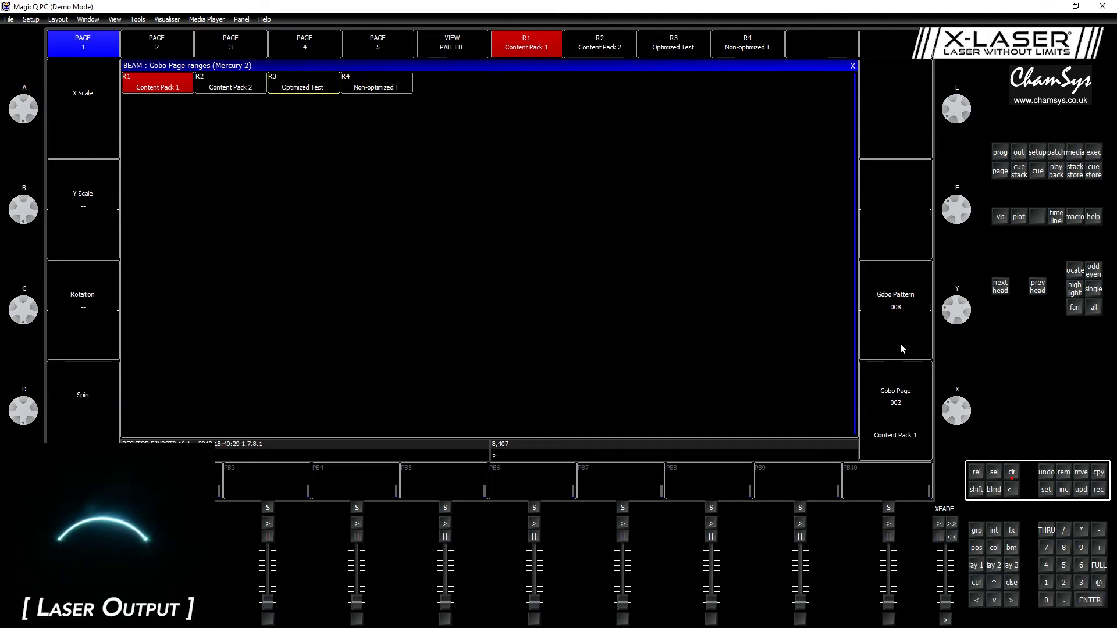
scroll(899, 347, down, 6)
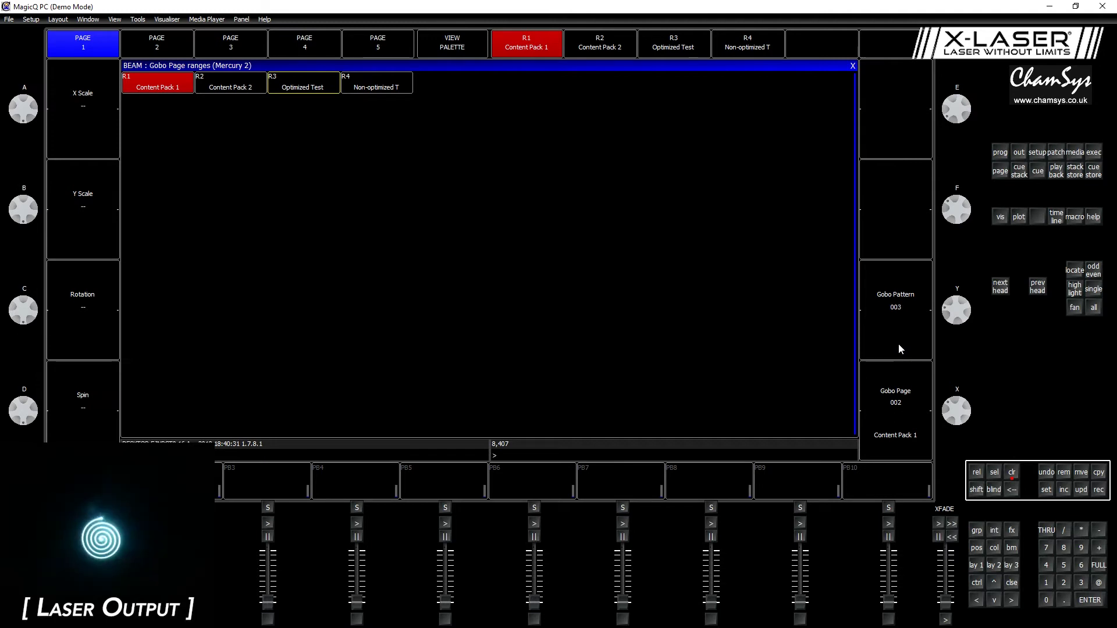
scroll(899, 345, down, 2)
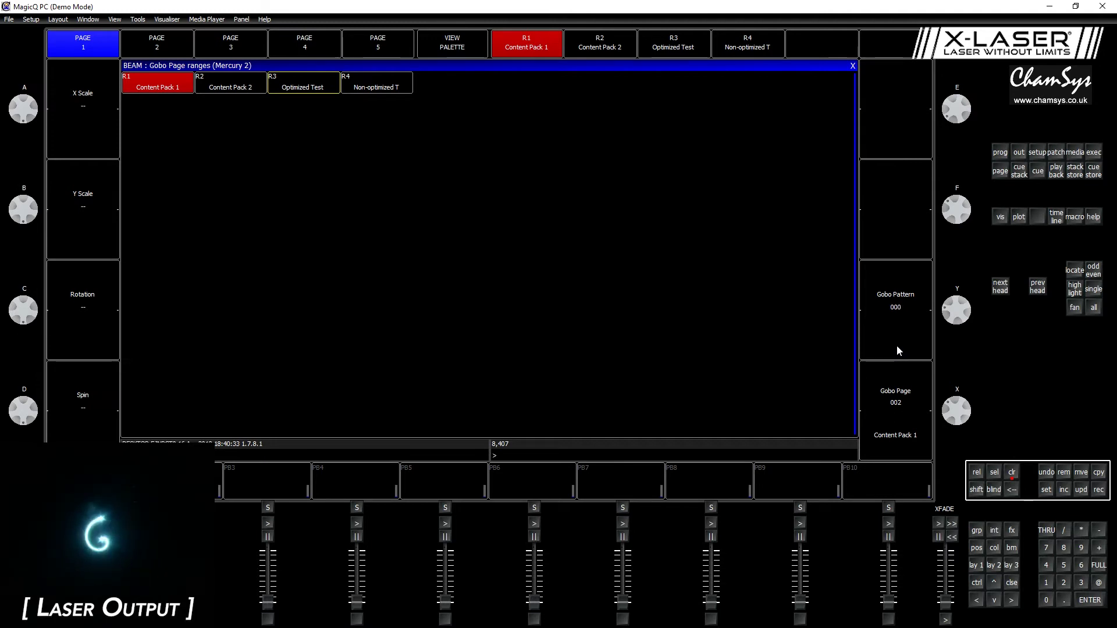
scroll(902, 329, up, 5)
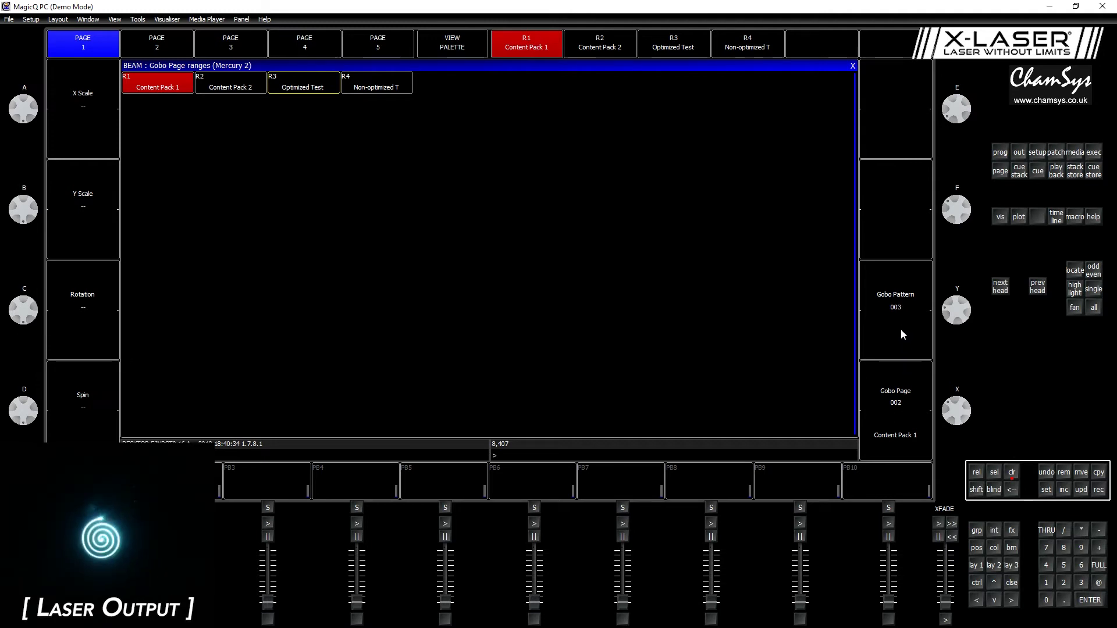
Step: Set Gobo Page to 004 and run Gobo Pattern through 008 and 010, returning to 000 and ending on 001
click(899, 395)
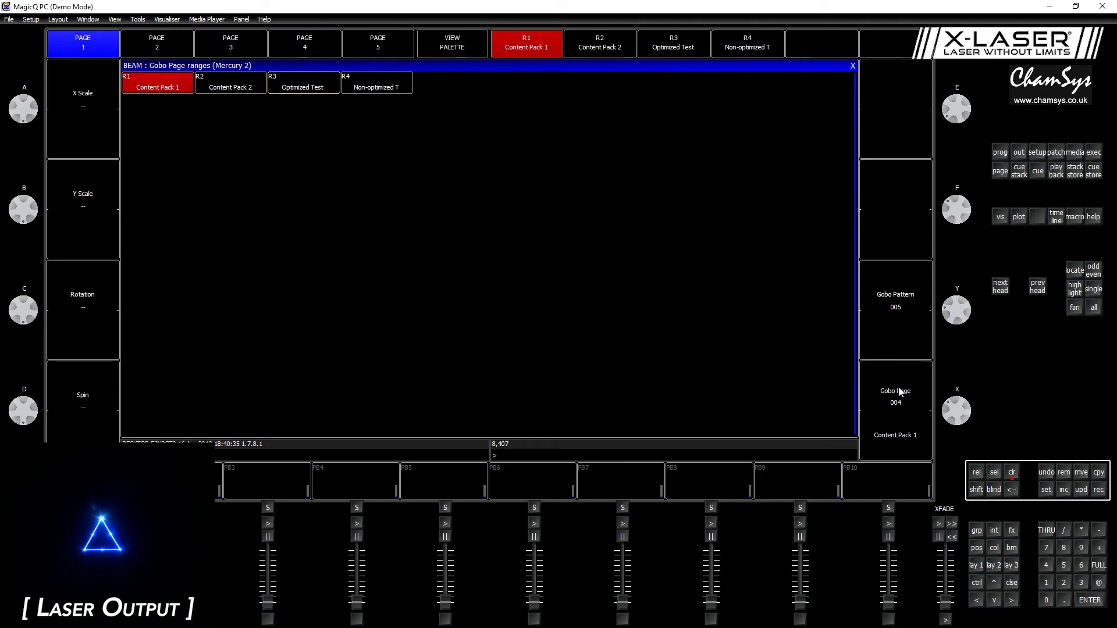
click(895, 343)
click(895, 337)
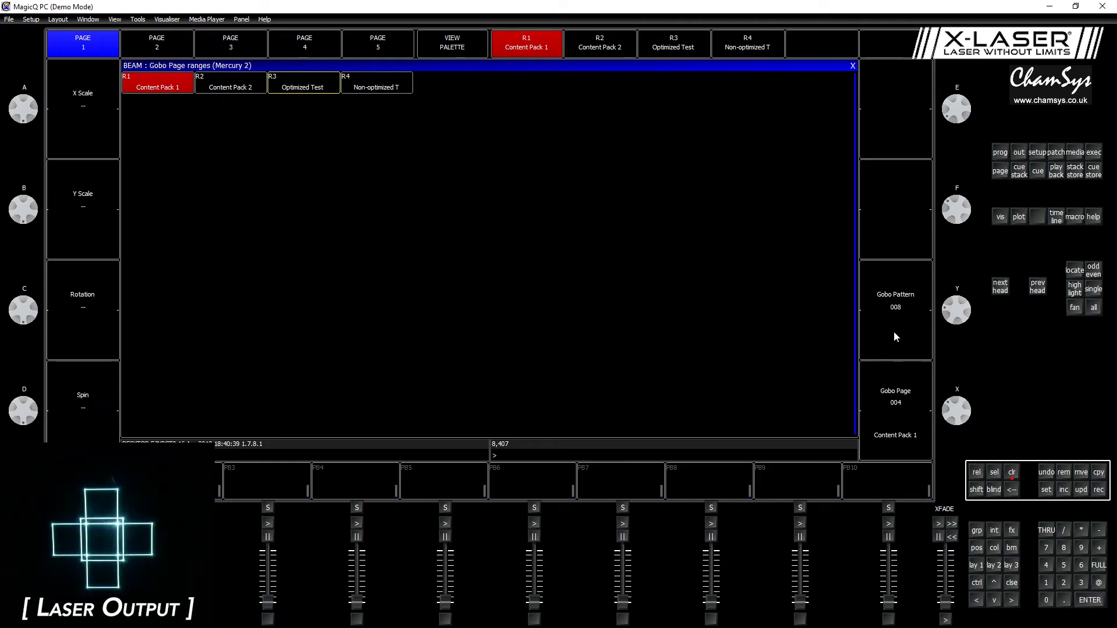
click(908, 336)
click(909, 338)
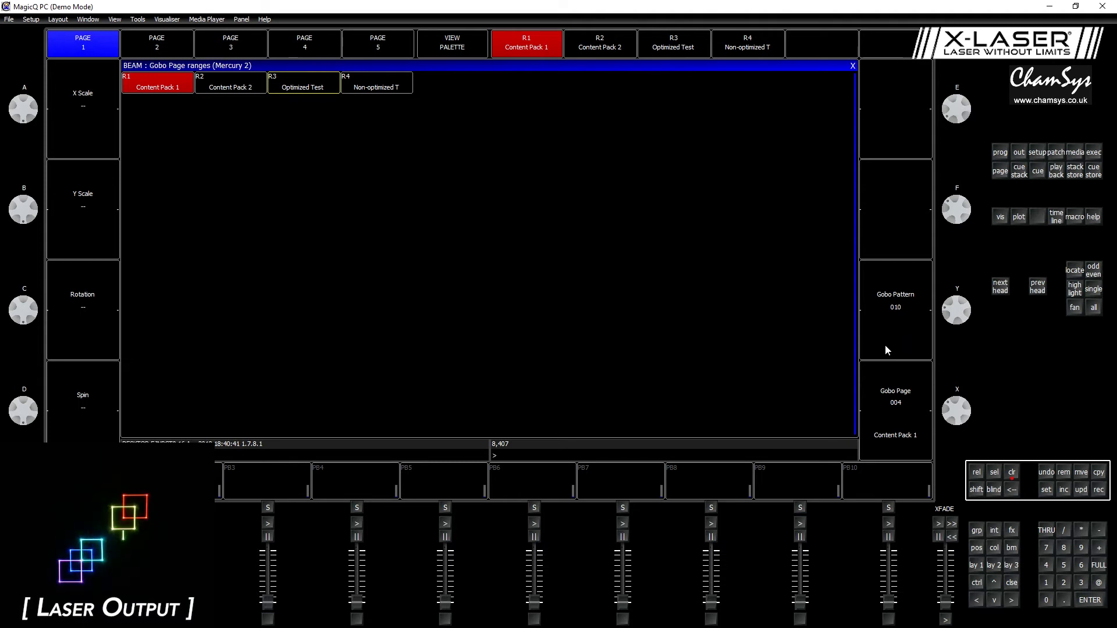
click(883, 344)
click(900, 340)
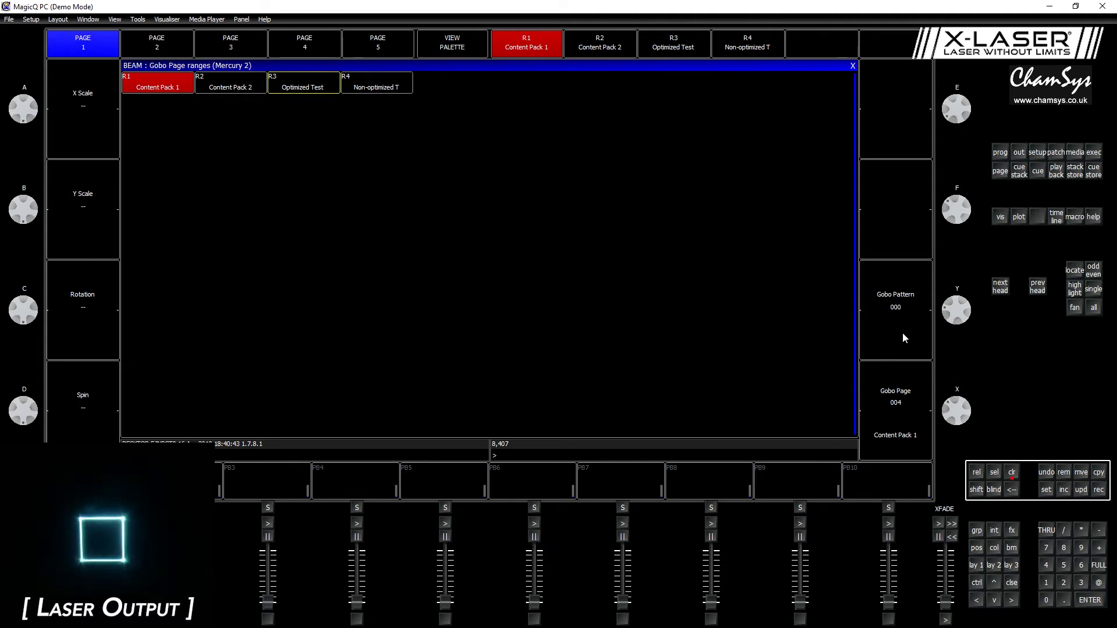
click(901, 346)
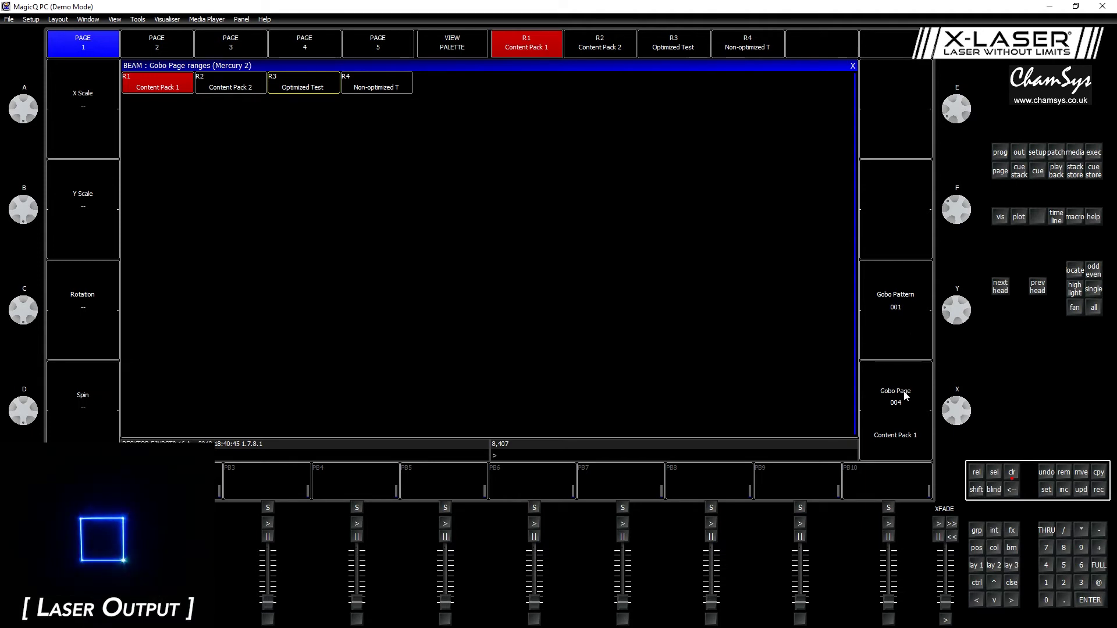
Step: Project the dotted triangle by setting Gobo Page to 003 and Gobo Pattern to 002
click(909, 390)
click(908, 390)
click(908, 388)
click(908, 387)
click(908, 386)
click(906, 383)
click(905, 382)
click(905, 381)
click(905, 381)
click(905, 381)
click(896, 318)
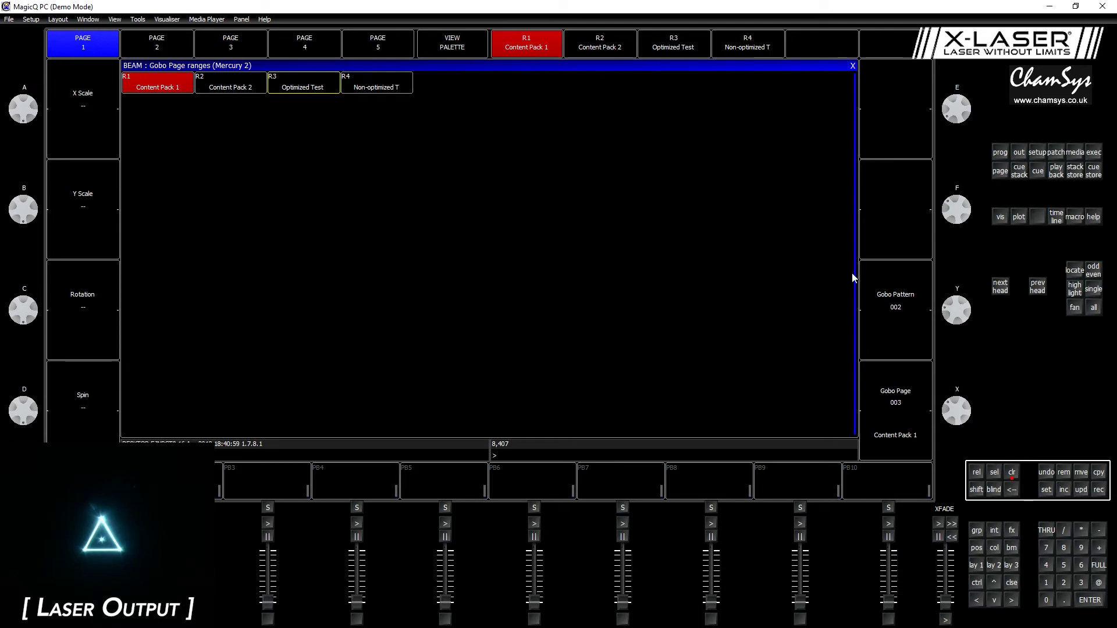
Step: Open the position attributes of Mercury Builder 1 and move Y Position through 123 to 137, with X Position at 113
click(978, 549)
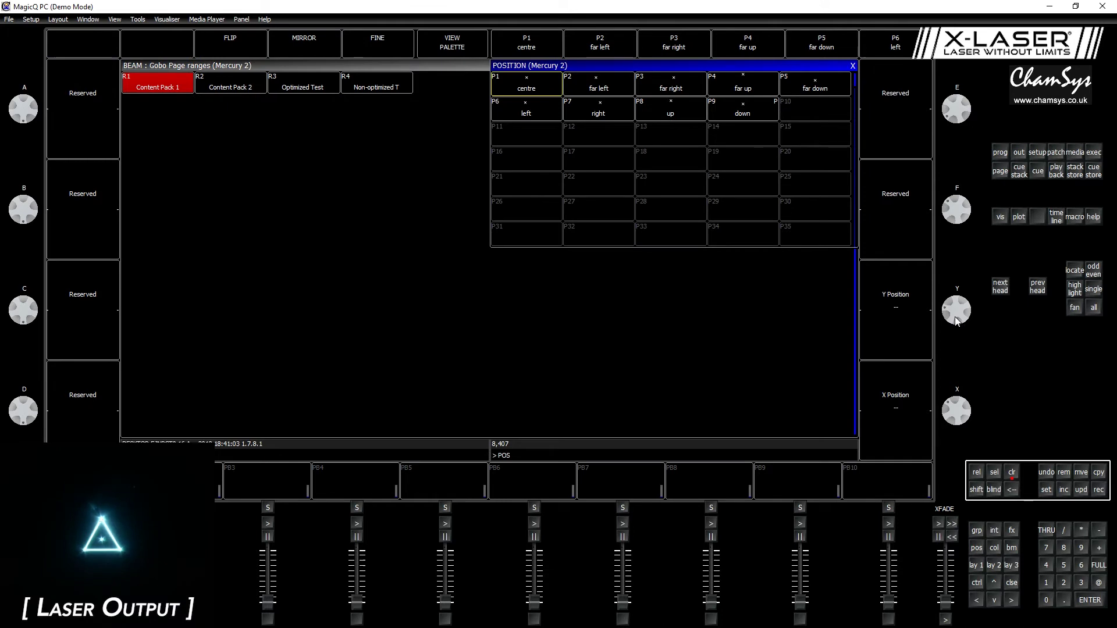
scroll(956, 321, down, 5)
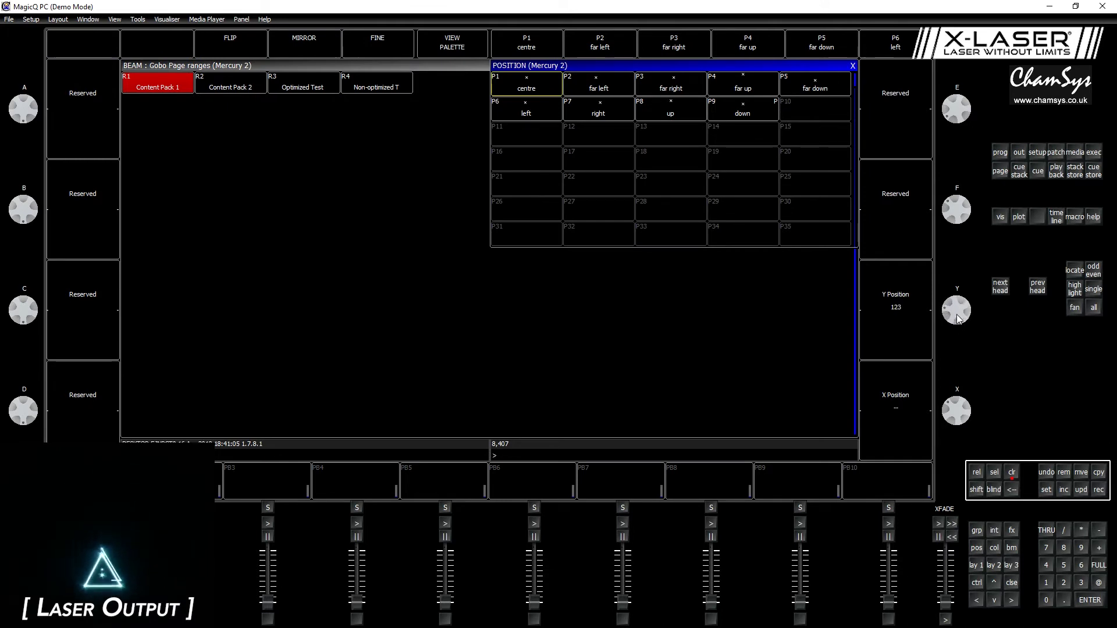
scroll(957, 314, down, 2)
scroll(960, 384, down, 4)
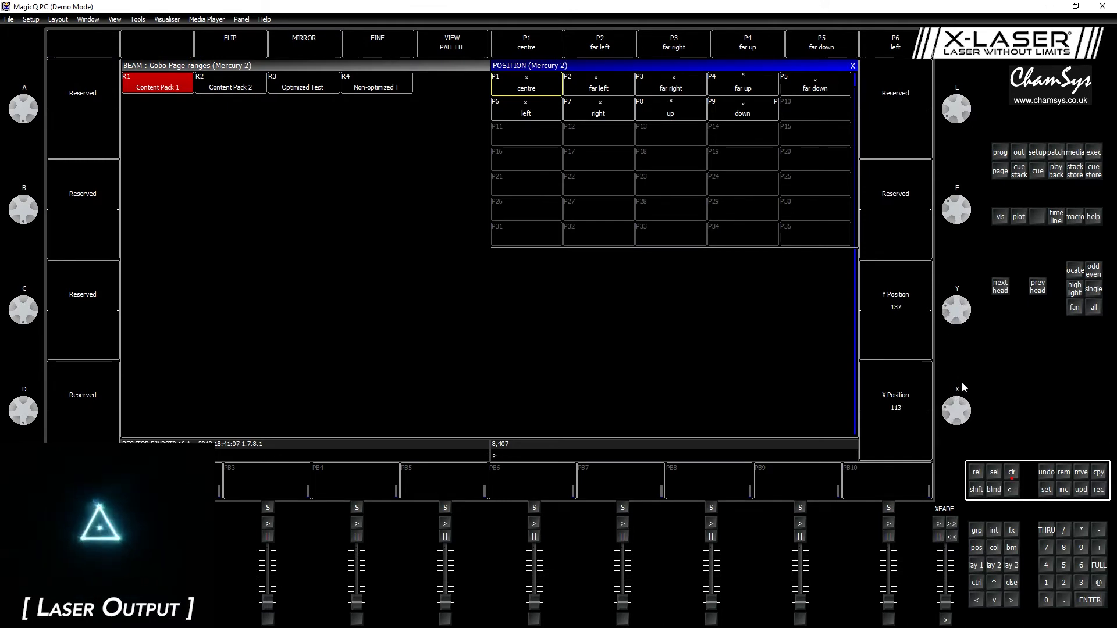
Step: Sweep the projected triangle horizontally, running X Position to 154, back to 093, up to 130 and ending on 126
scroll(959, 410, down, 5)
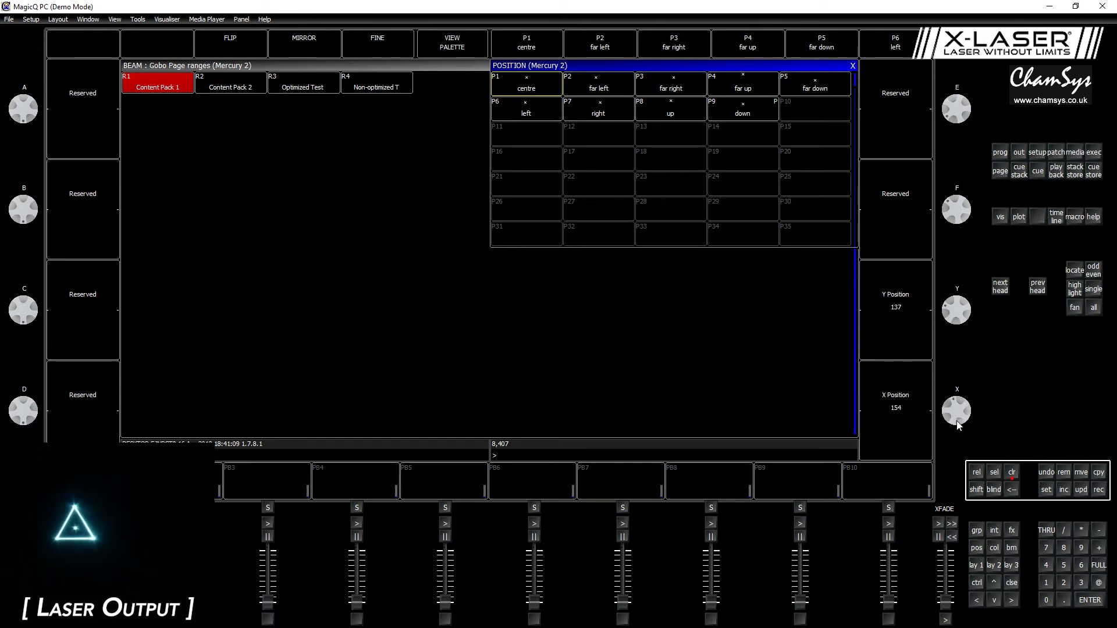
scroll(959, 413, up, 6)
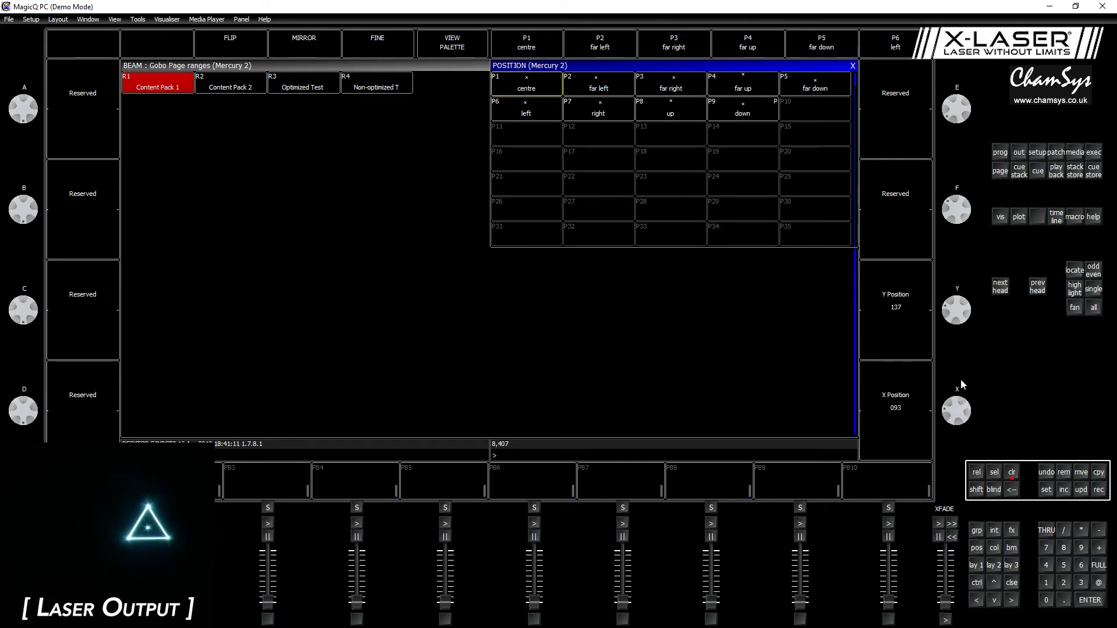
scroll(961, 395, down, 2)
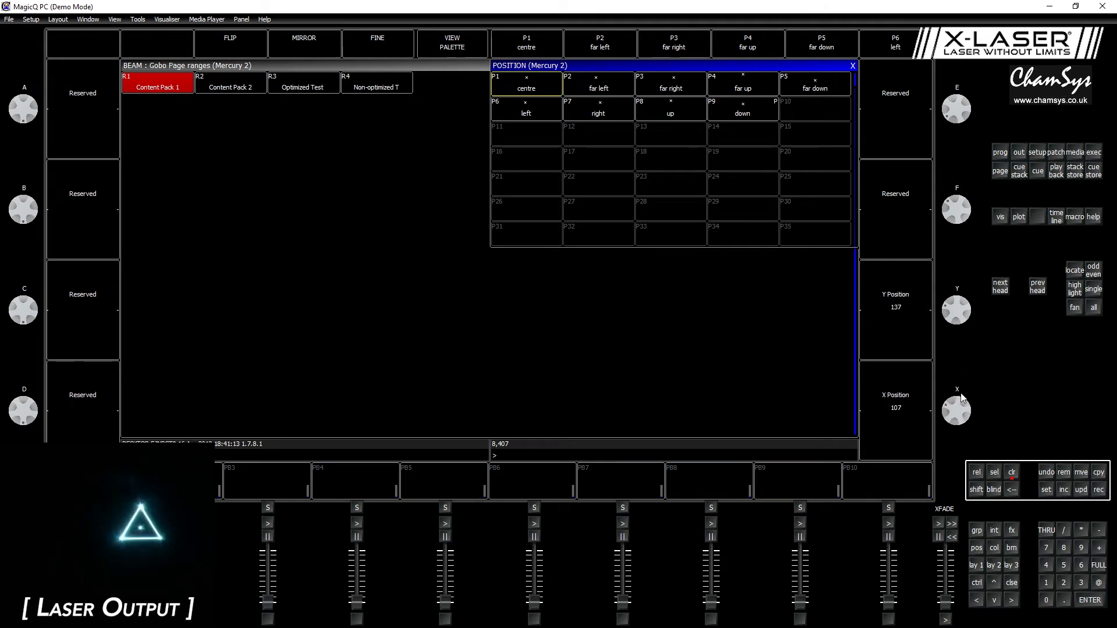
scroll(962, 401, down, 1)
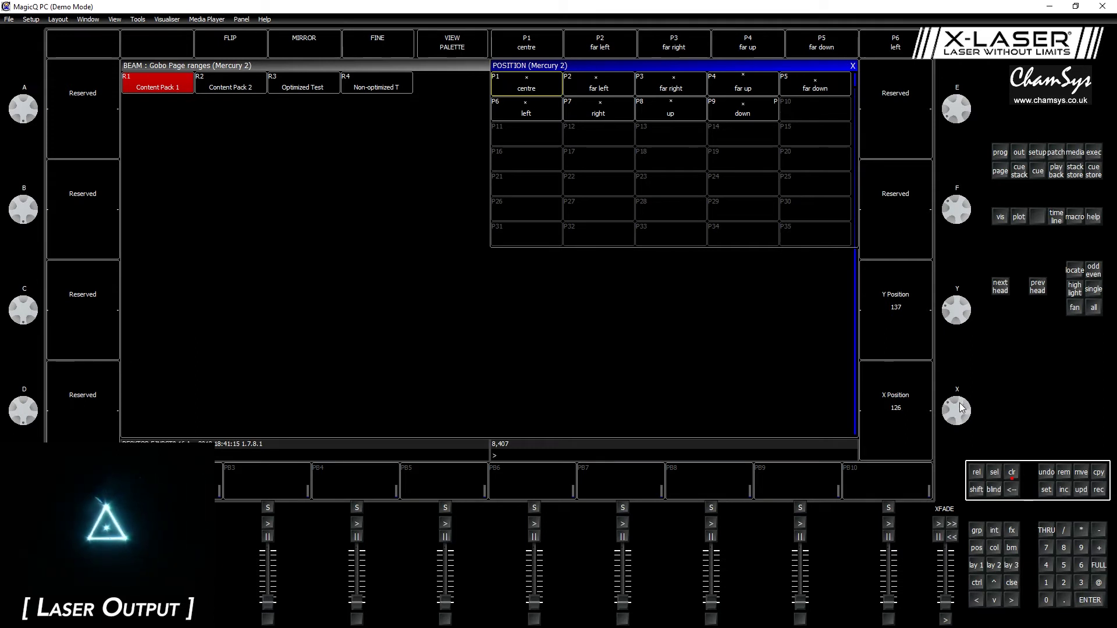
scroll(961, 405, down, 1)
scroll(962, 410, down, 1)
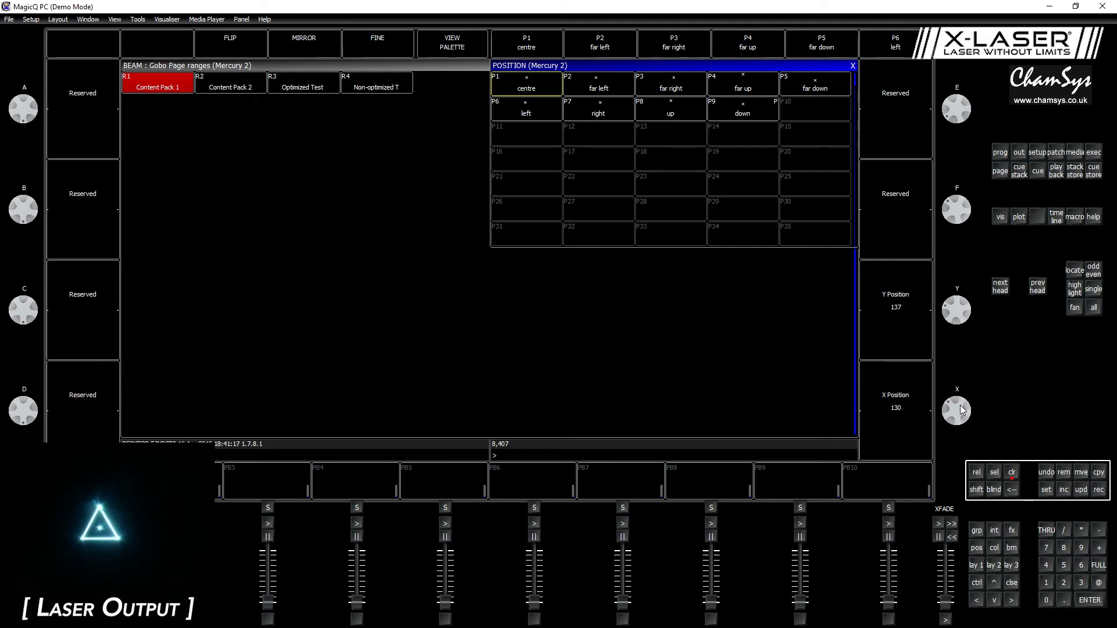
scroll(961, 408, up, 1)
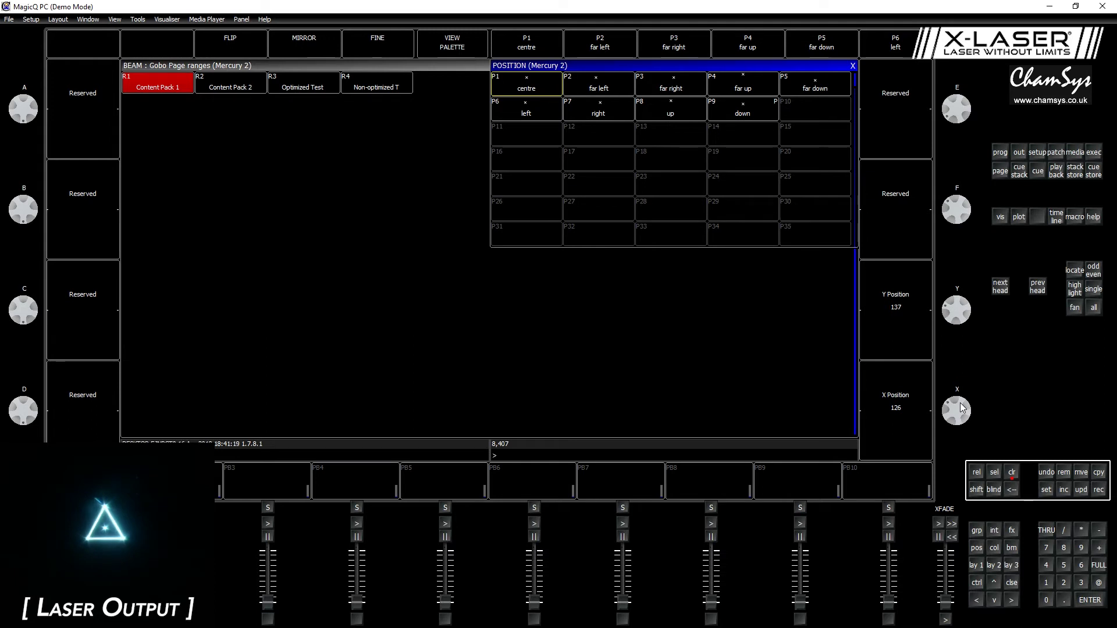
Step: Centre the projected triangle by setting both Y Position and X Position to 127
scroll(961, 408, down, 1)
scroll(954, 320, down, 3)
scroll(956, 320, up, 8)
scroll(956, 308, down, 3)
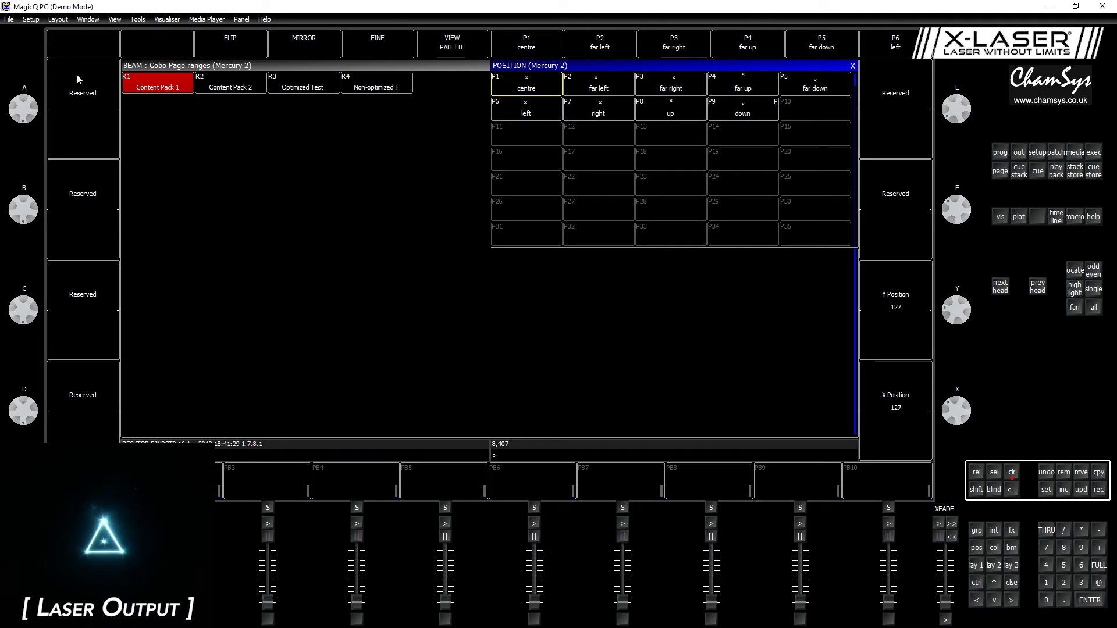
Step: Return to the beam attributes and flip the triangle vertically with X Scale 013 and Y Scale 249
click(1011, 549)
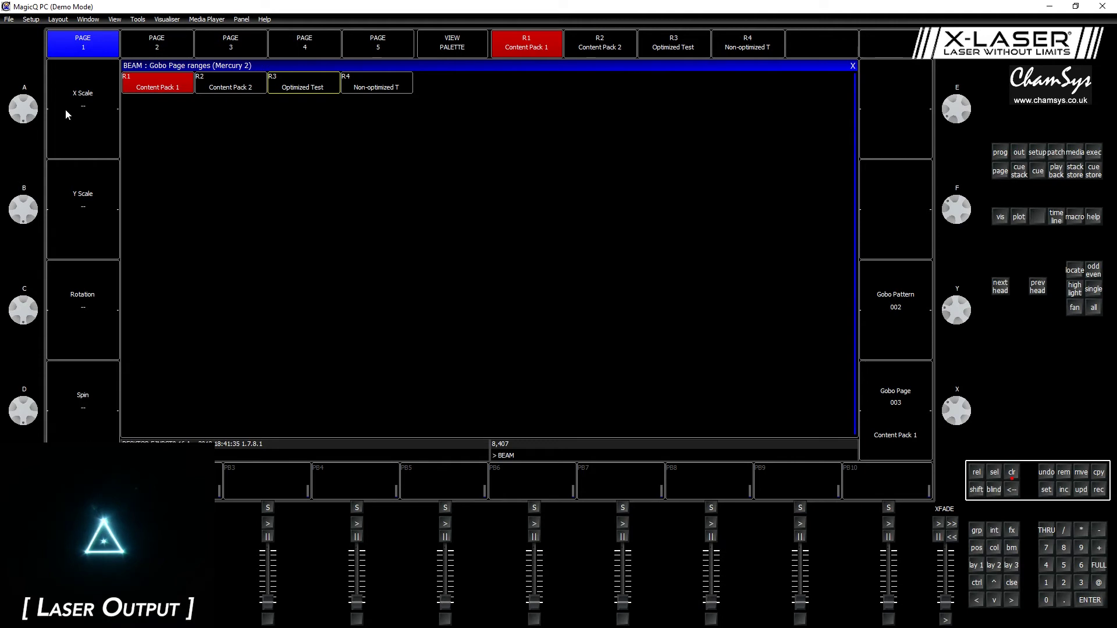
drag(32, 120, 38, 145)
drag(27, 101, 2, 164)
drag(35, 206, 52, 318)
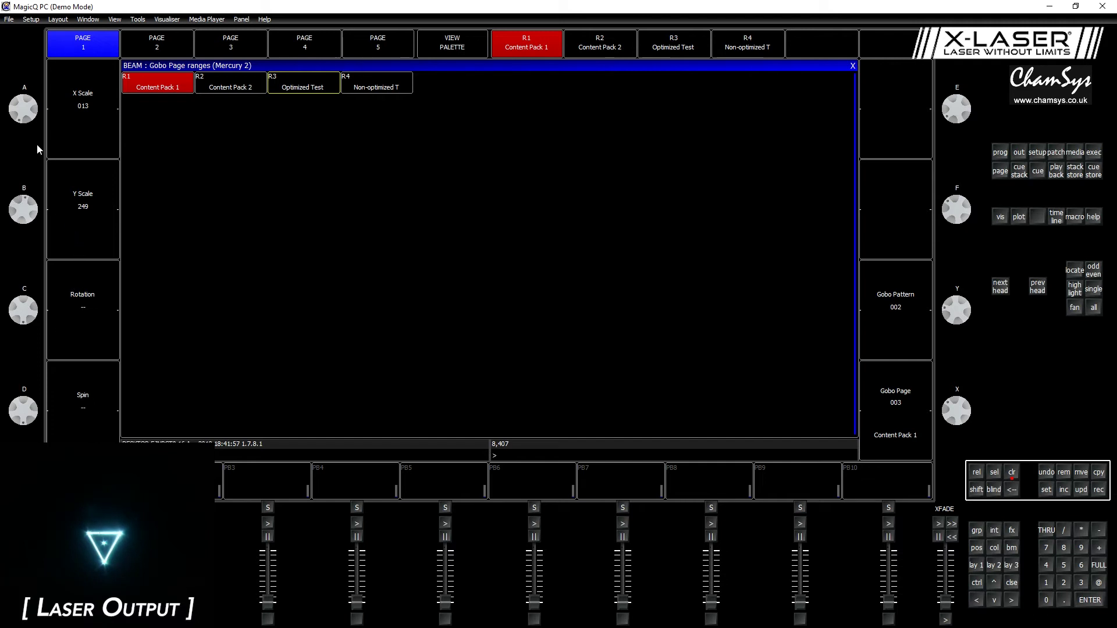
Step: Restore the triangle's original size and orientation by setting X Scale and Y Scale to 000
drag(52, 210, 50, 68)
drag(32, 201, 67, 42)
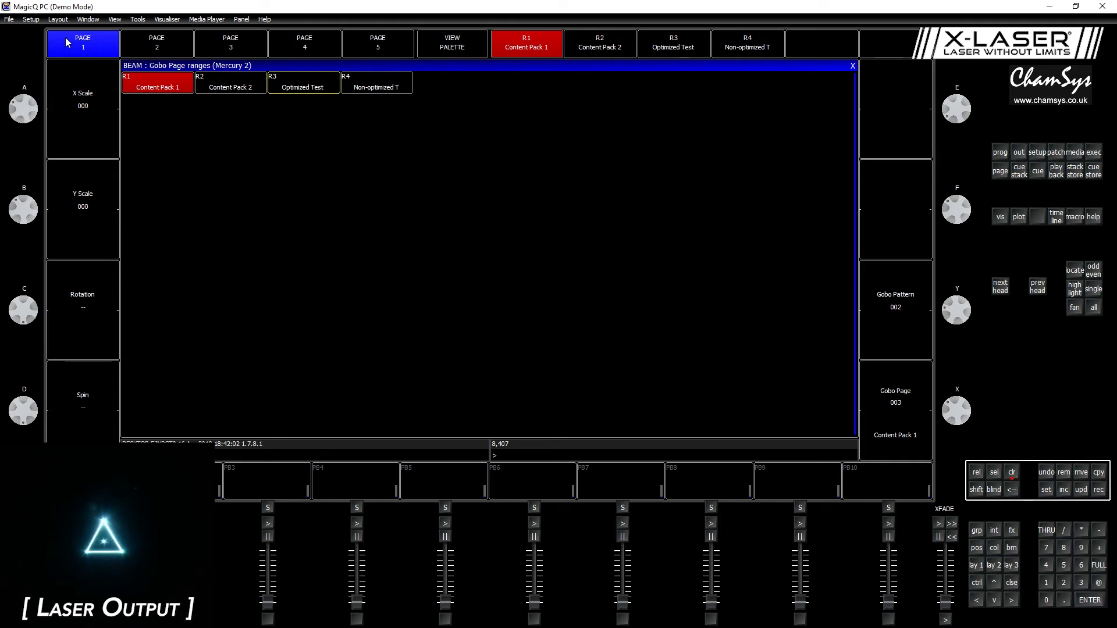
Step: Open the laser's prism attributes and vary Prism Mode through 3x2 at 047, 058 and 2x3 at 043, ending on 003
click(167, 40)
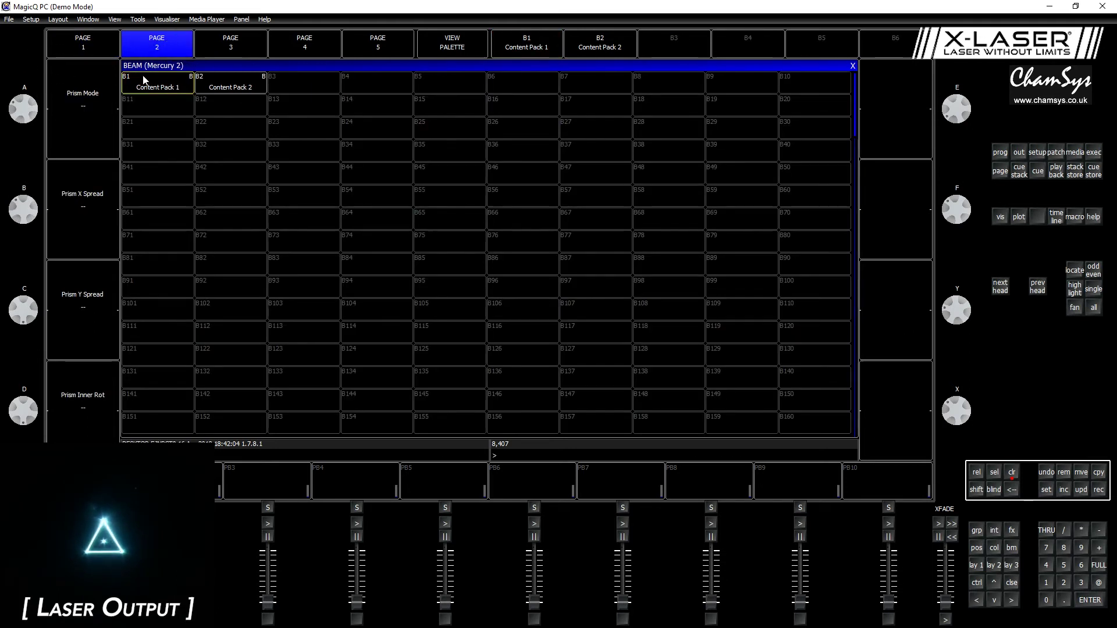
click(75, 112)
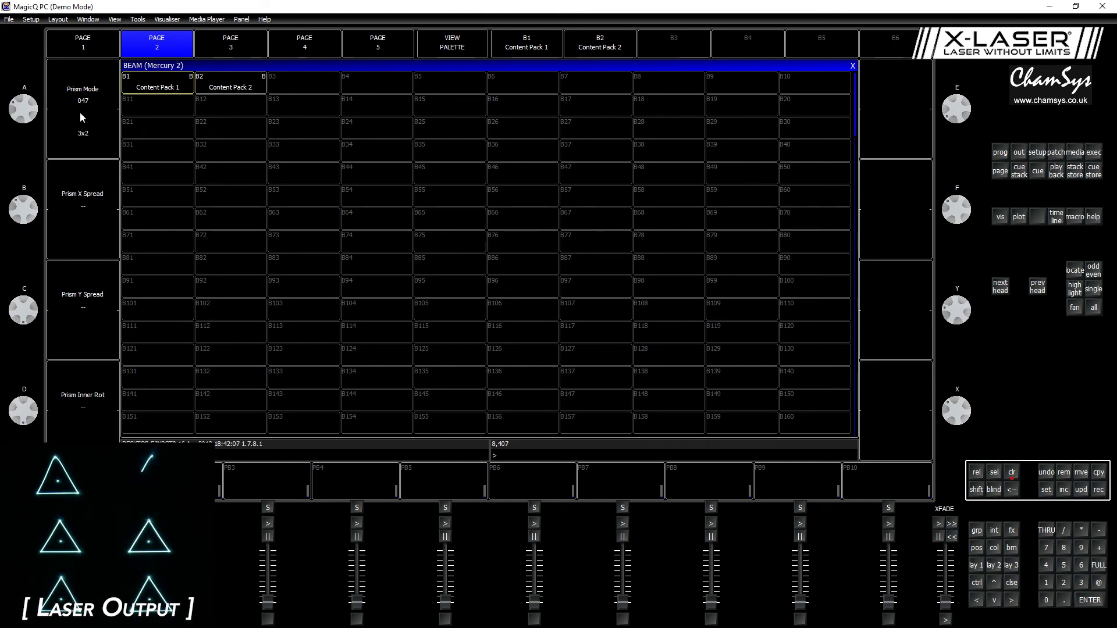
drag(38, 125, 35, 120)
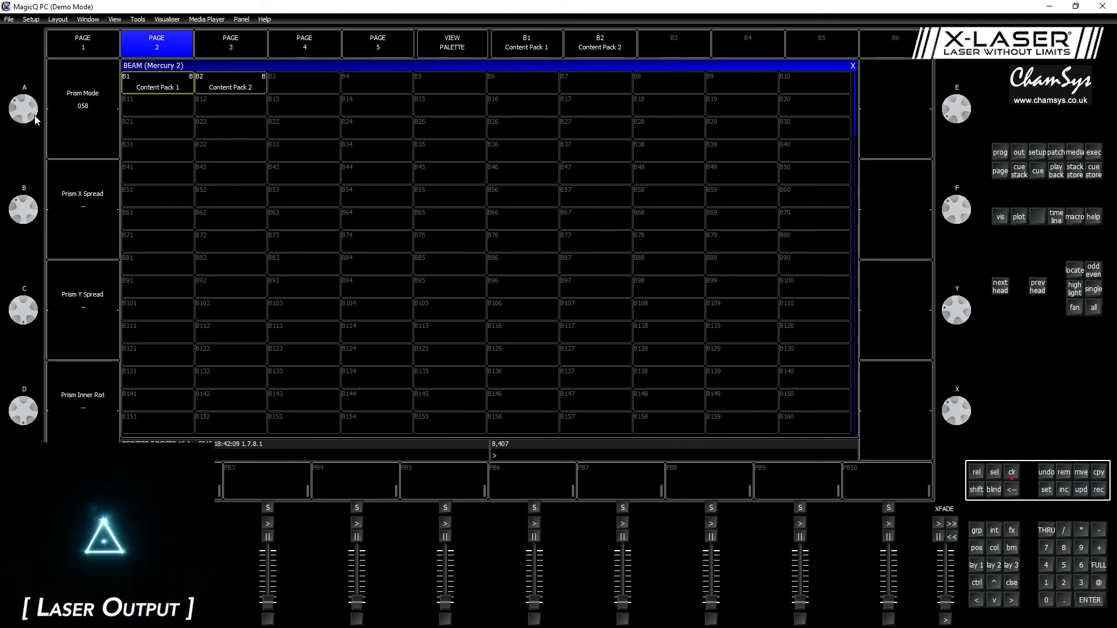
scroll(74, 125, down, 5)
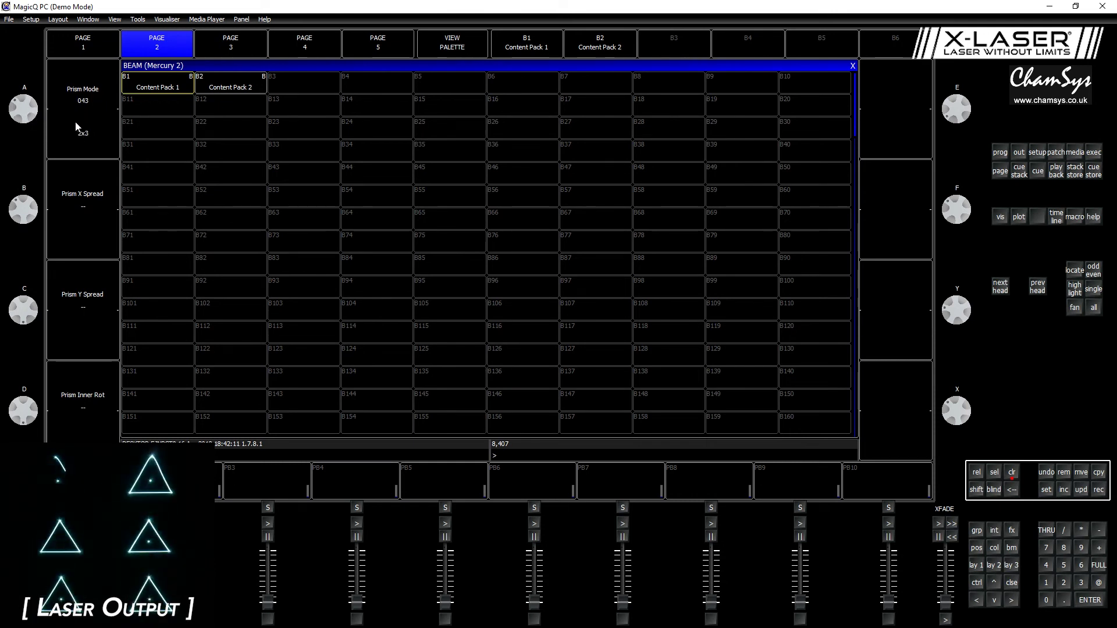
scroll(75, 125, down, 2)
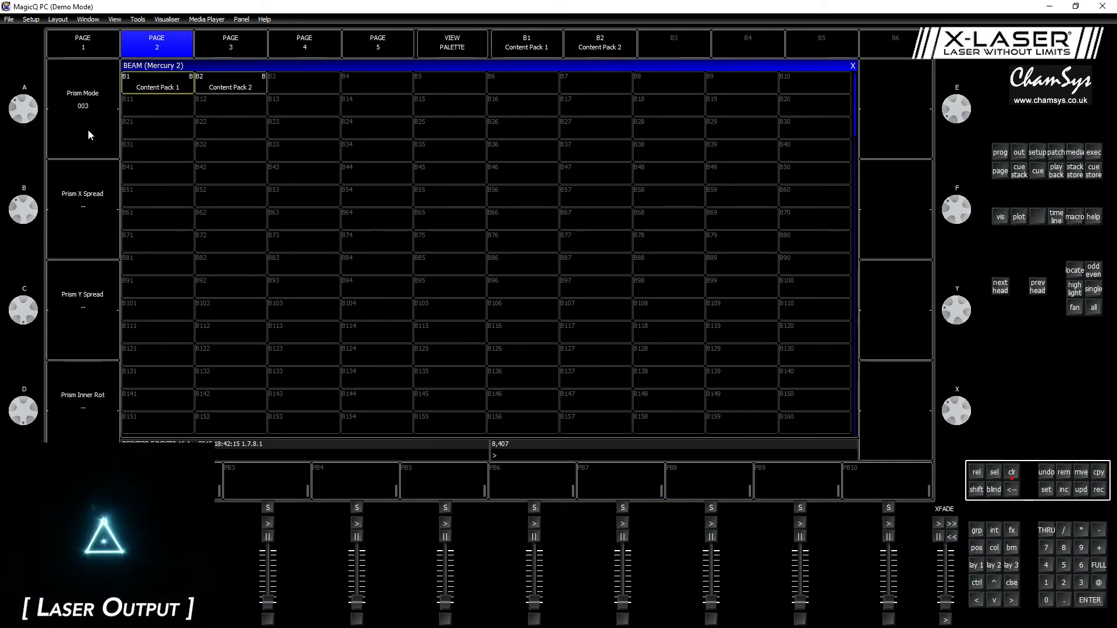
Step: Run Prism Mode through 1x4, 4x (Square), 2x3, 3x2 and 5x (Pentagon), ending on 4x (Square) at 029
scroll(88, 130, up, 4)
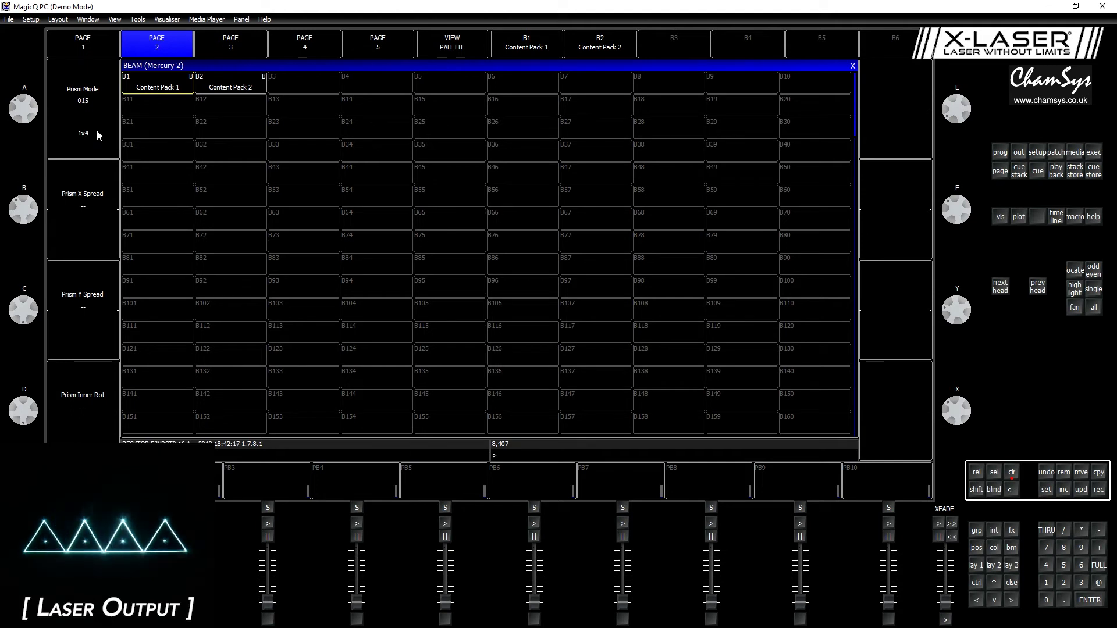
scroll(98, 132, up, 5)
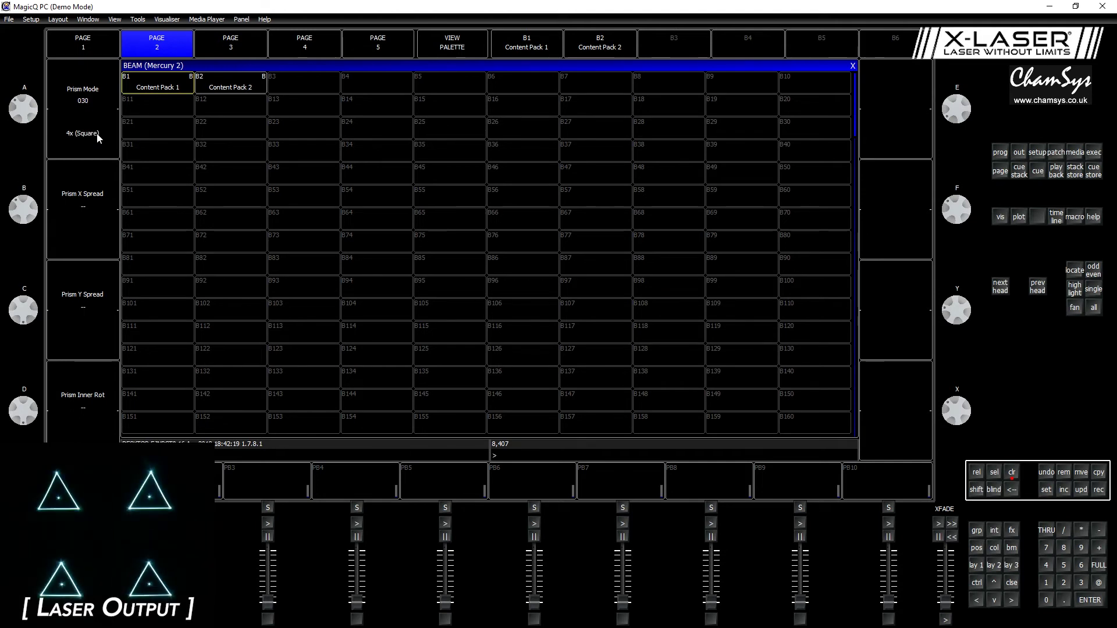
scroll(97, 137, up, 4)
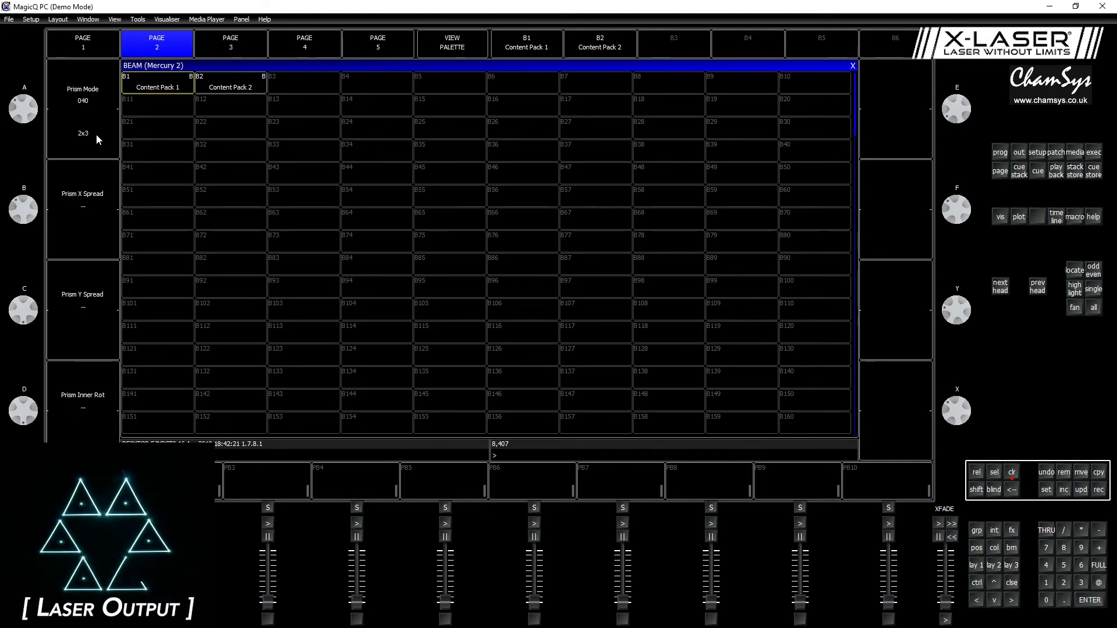
scroll(94, 132, up, 2)
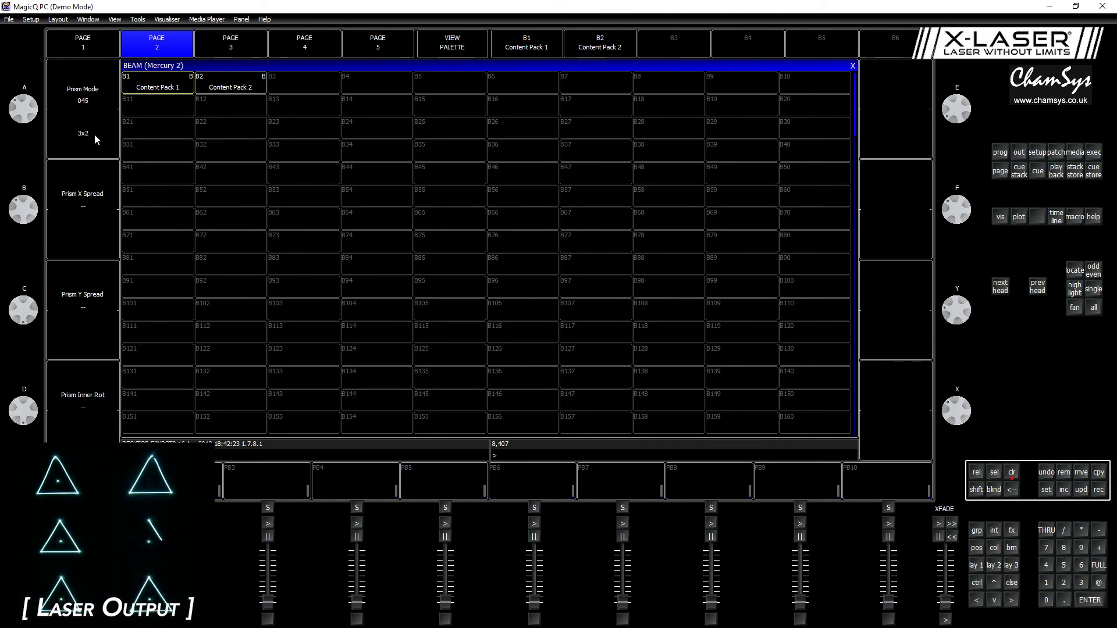
scroll(99, 133, down, 4)
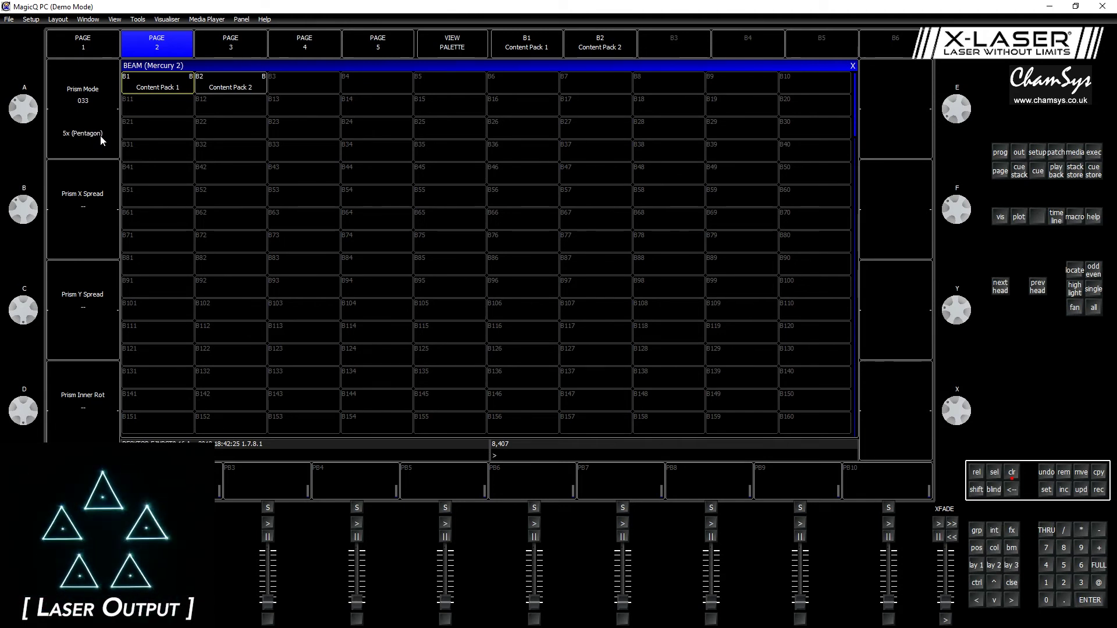
scroll(100, 136, down, 4)
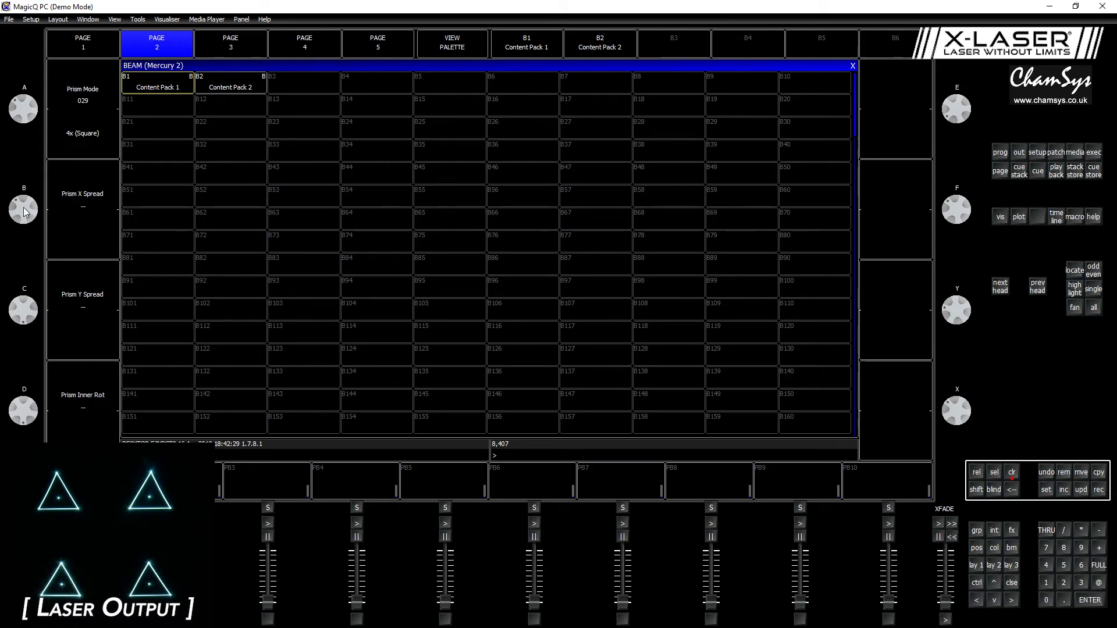
Step: Sweep Prism X Spread through 090, 191 and back to 095, ending on 255
scroll(24, 213, up, 5)
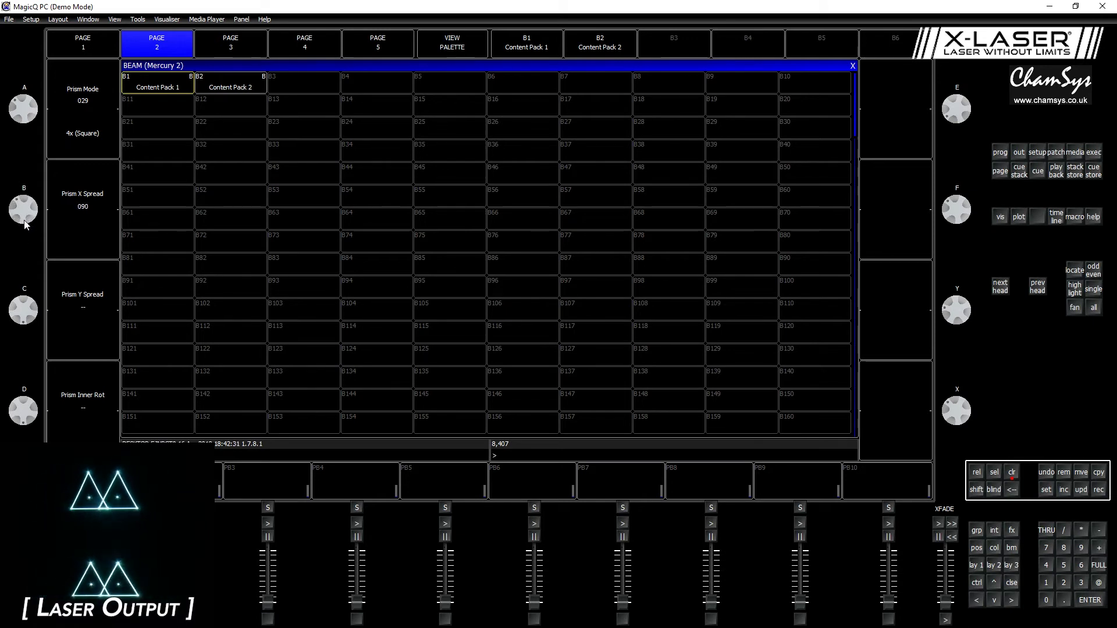
scroll(25, 226, up, 5)
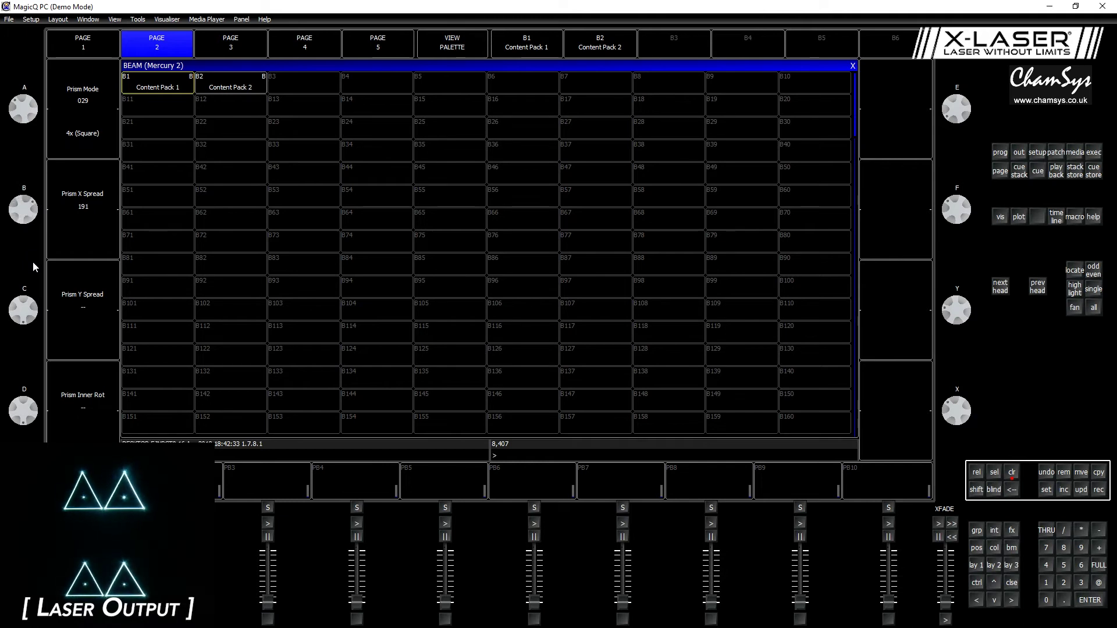
scroll(33, 263, down, 5)
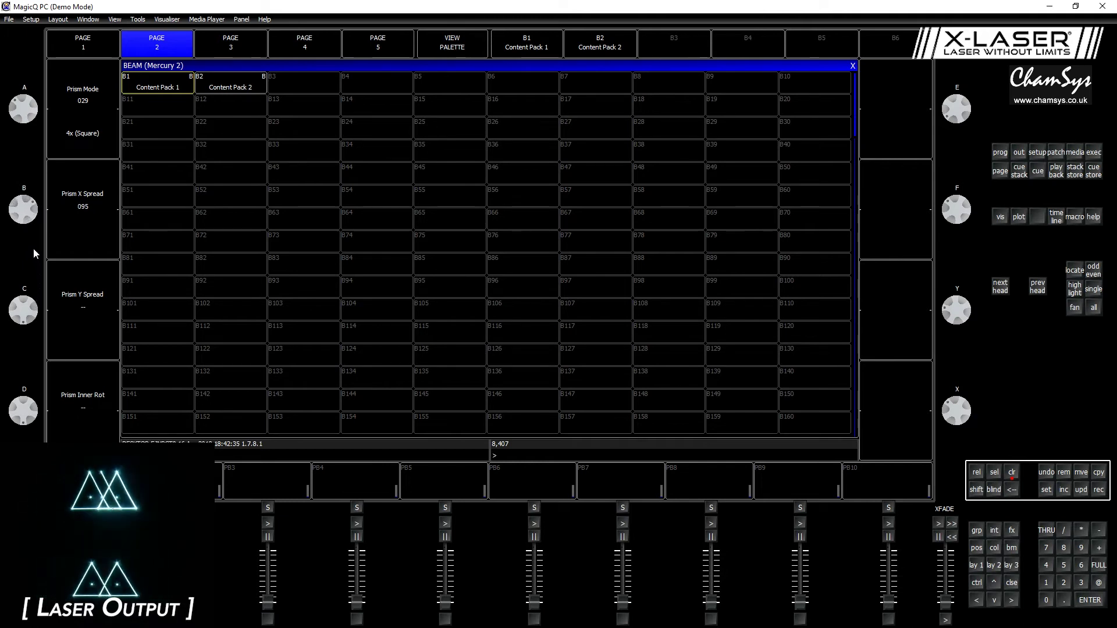
scroll(36, 280, up, 10)
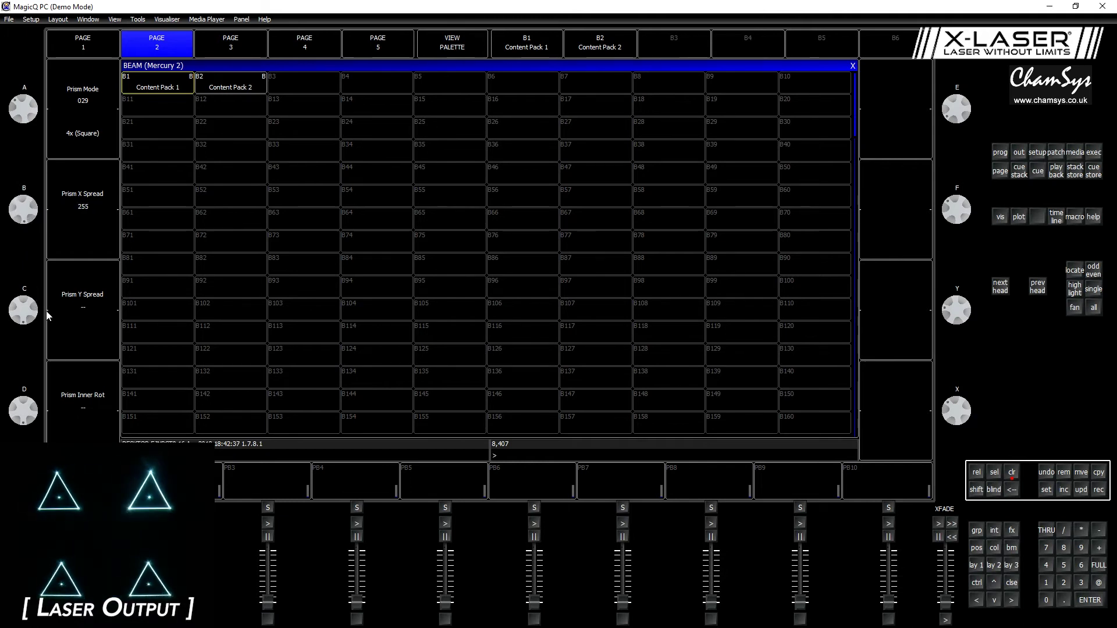
Step: Sweep Prism Y Spread to 218 and back to 000, and settle on X Spread 000 and Y Spread 022
scroll(23, 310, up, 10)
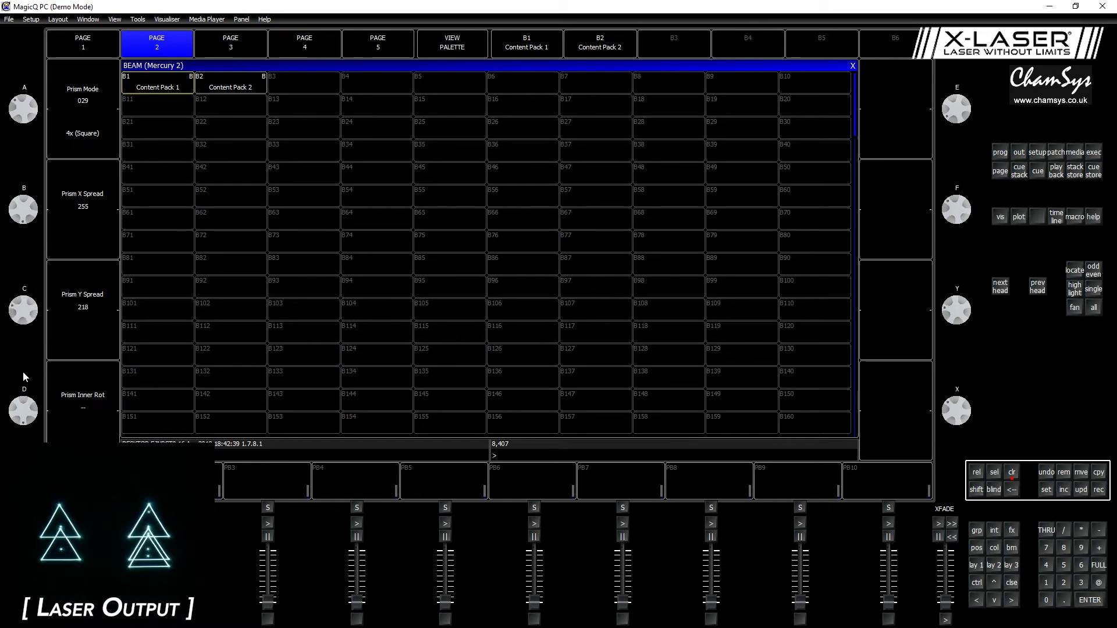
scroll(34, 313, down, 13)
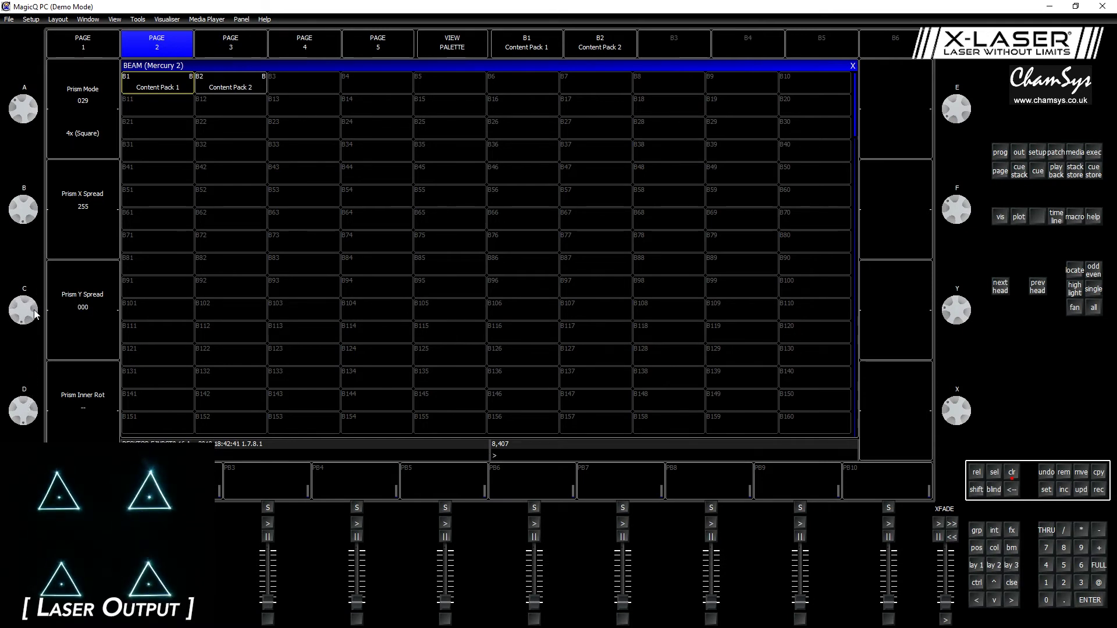
scroll(35, 315, up, 1)
scroll(32, 212, down, 13)
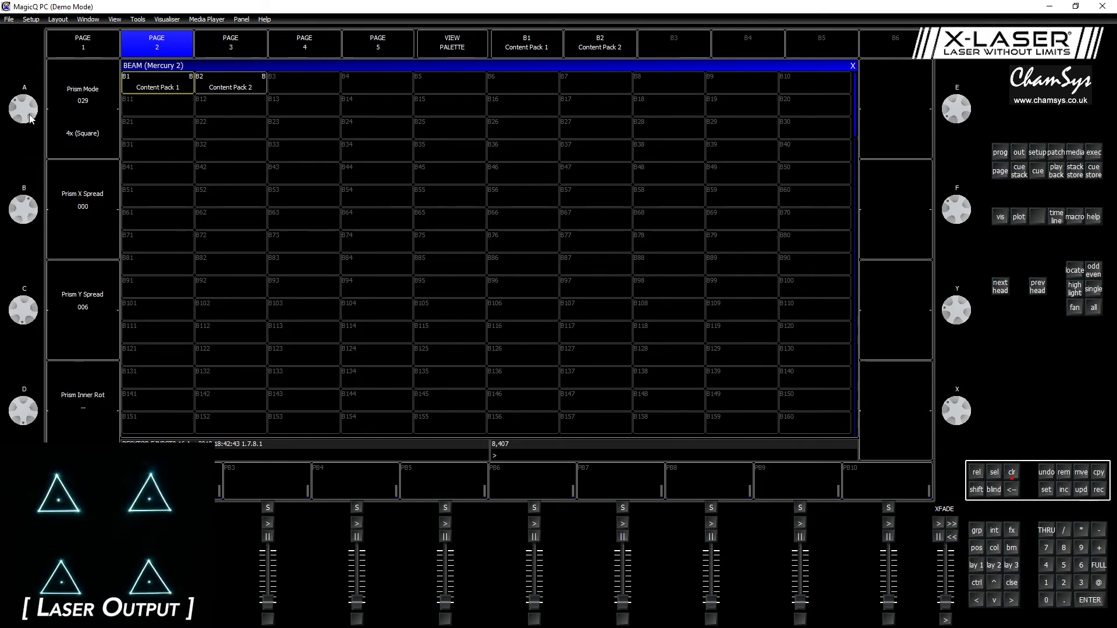
scroll(30, 115, up, 1)
scroll(29, 311, up, 3)
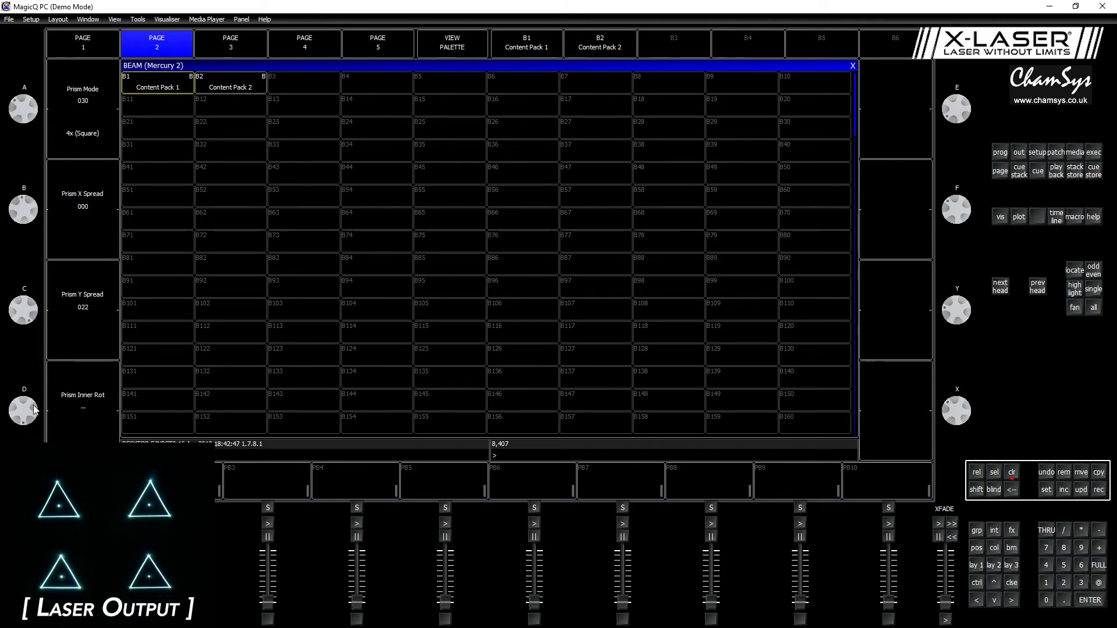
Step: Rotate the individual prism copies by sweeping Prism Inner Rot through 035, 079, 113 and 145, and reset it to 000
scroll(35, 413, up, 3)
scroll(36, 415, up, 5)
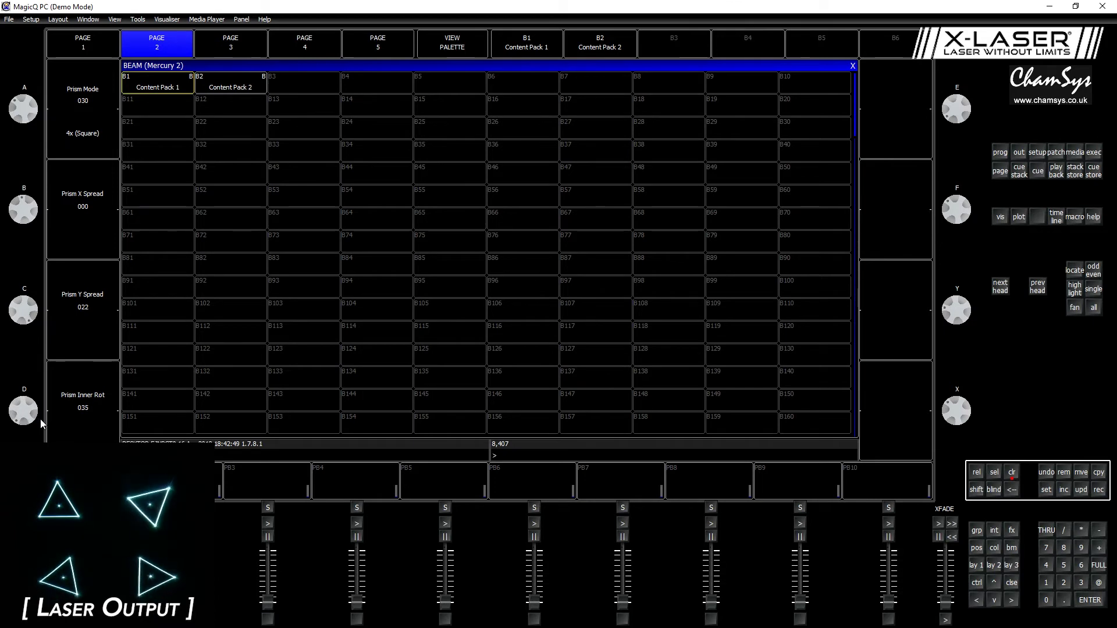
scroll(38, 436, up, 1)
scroll(39, 442, up, 1)
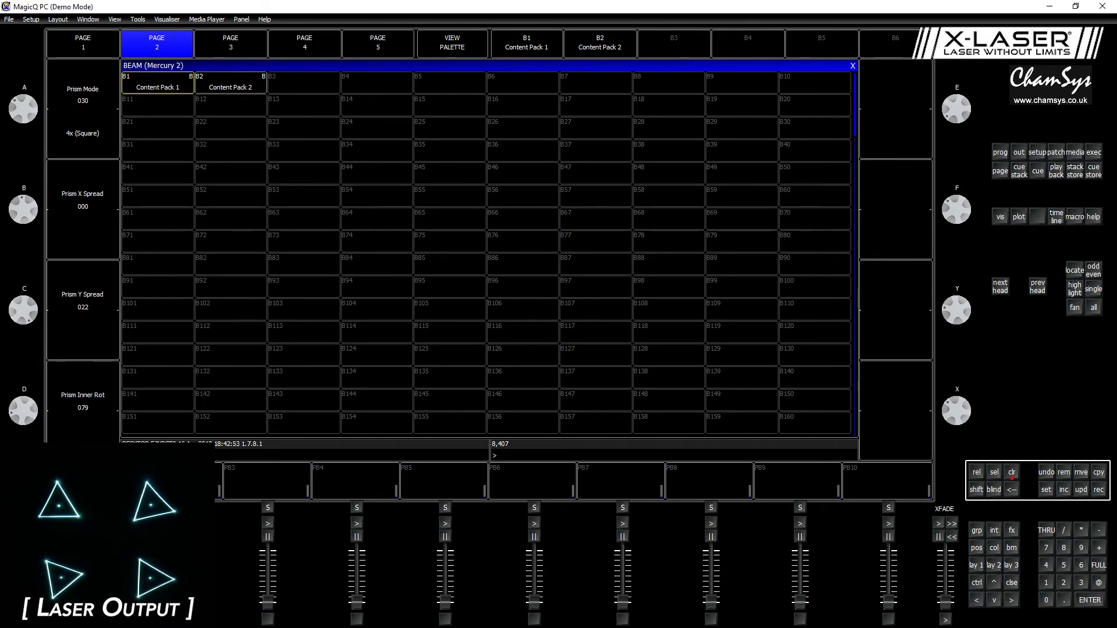
scroll(24, 410, up, 4)
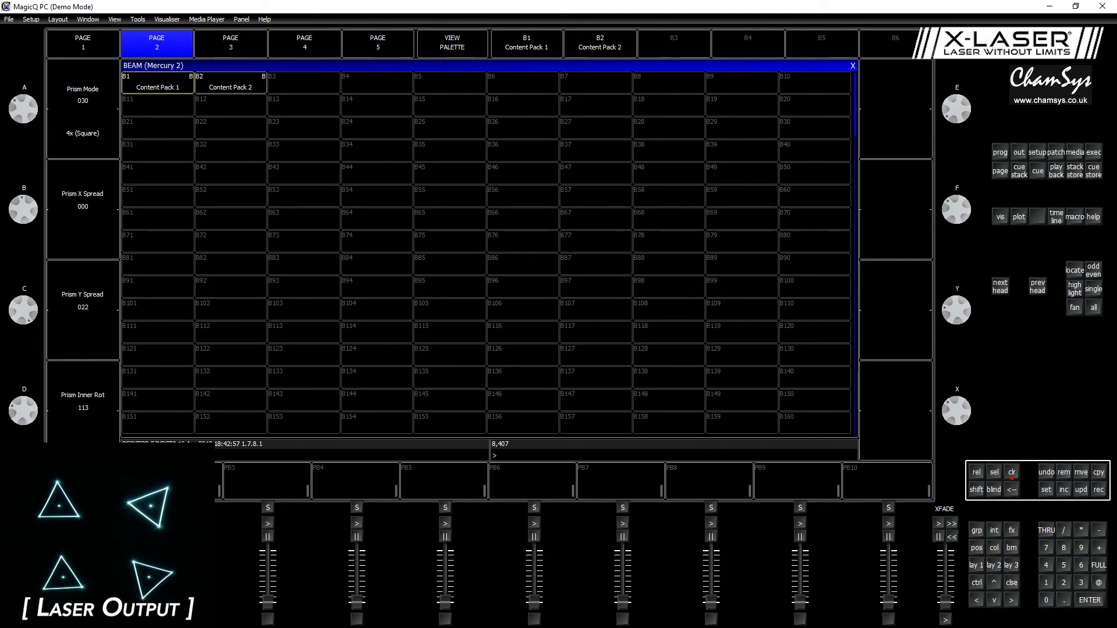
scroll(24, 411, down, 10)
scroll(23, 352, up, 15)
scroll(29, 355, up, 2)
scroll(37, 351, down, 16)
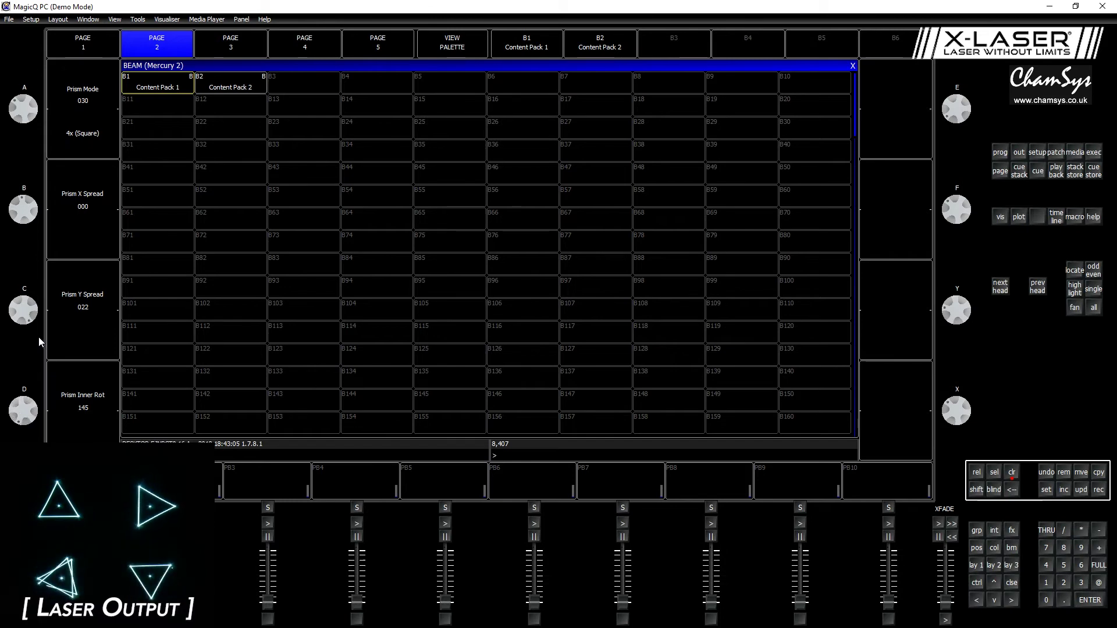
scroll(73, 105, down, 1)
Step: Change Prism Mode to 3x (Triangle), open its list of ranges and choose 5x (Pentagon)
click(72, 108)
scroll(53, 103, down, 4)
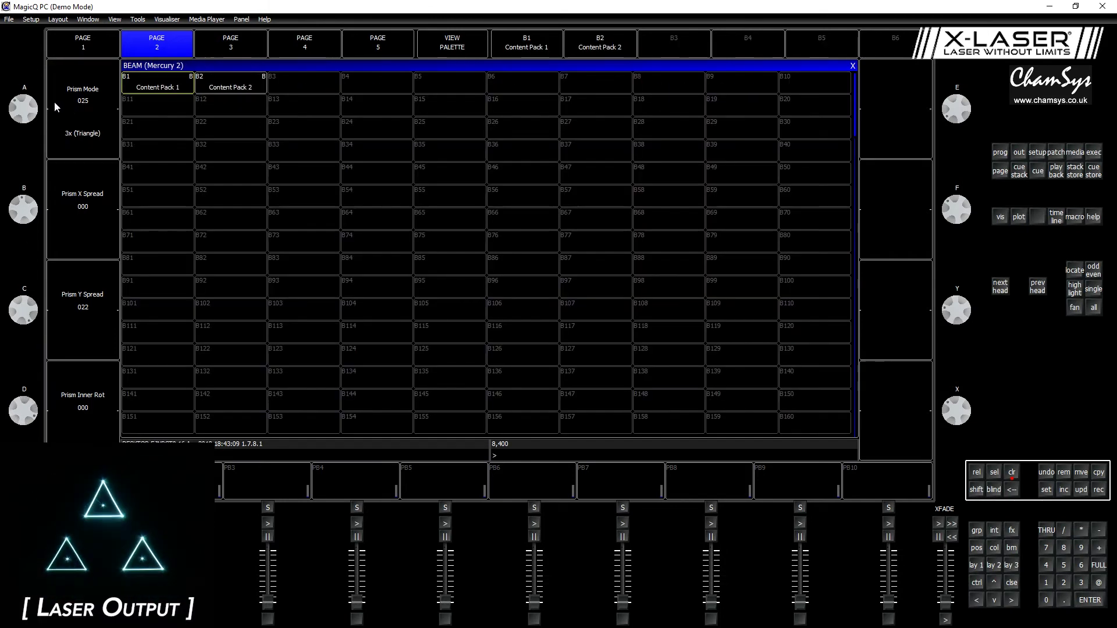
click(71, 103)
click(73, 102)
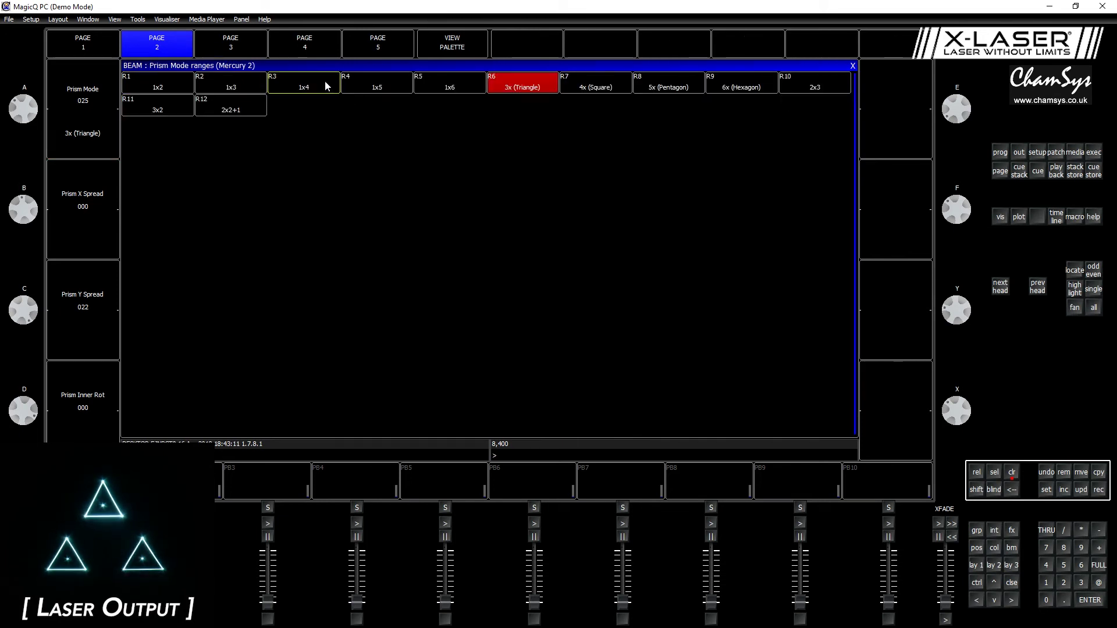
click(649, 77)
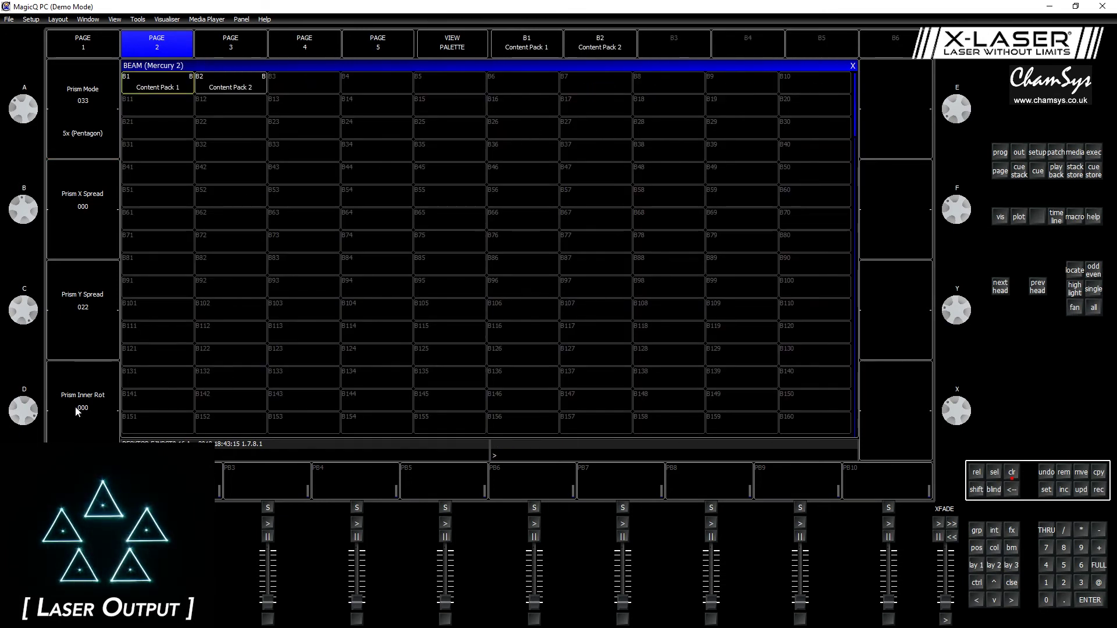
Step: Turn the five triangles into a star with Prism Inner Rot 051 and Prism Y Spread 000
scroll(26, 427, up, 5)
scroll(26, 428, up, 5)
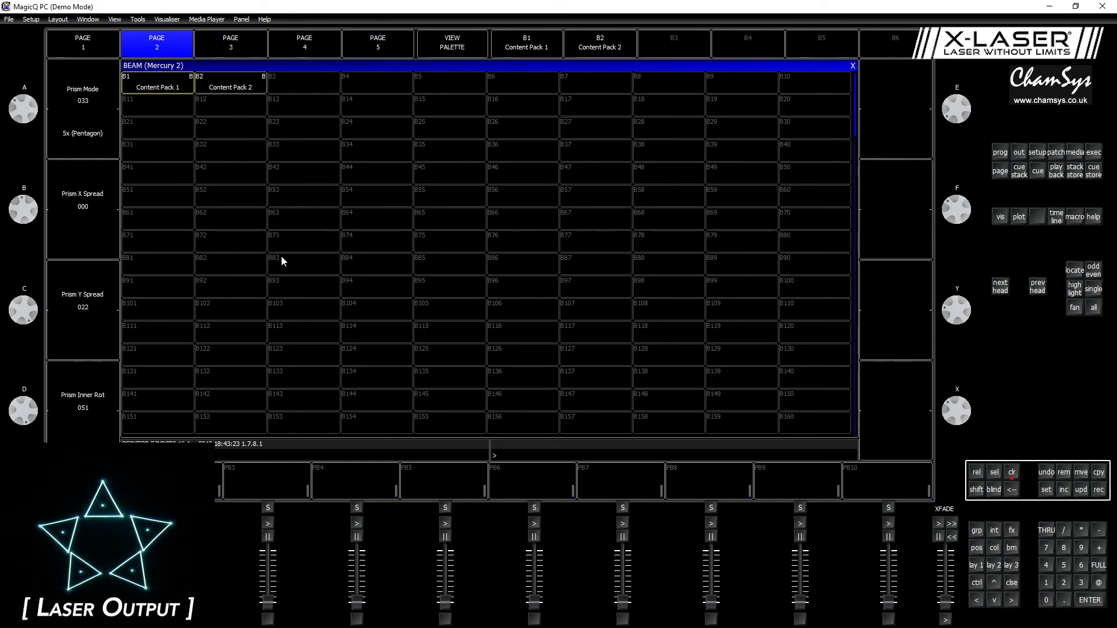
click(82, 341)
click(87, 291)
scroll(21, 326, down, 2)
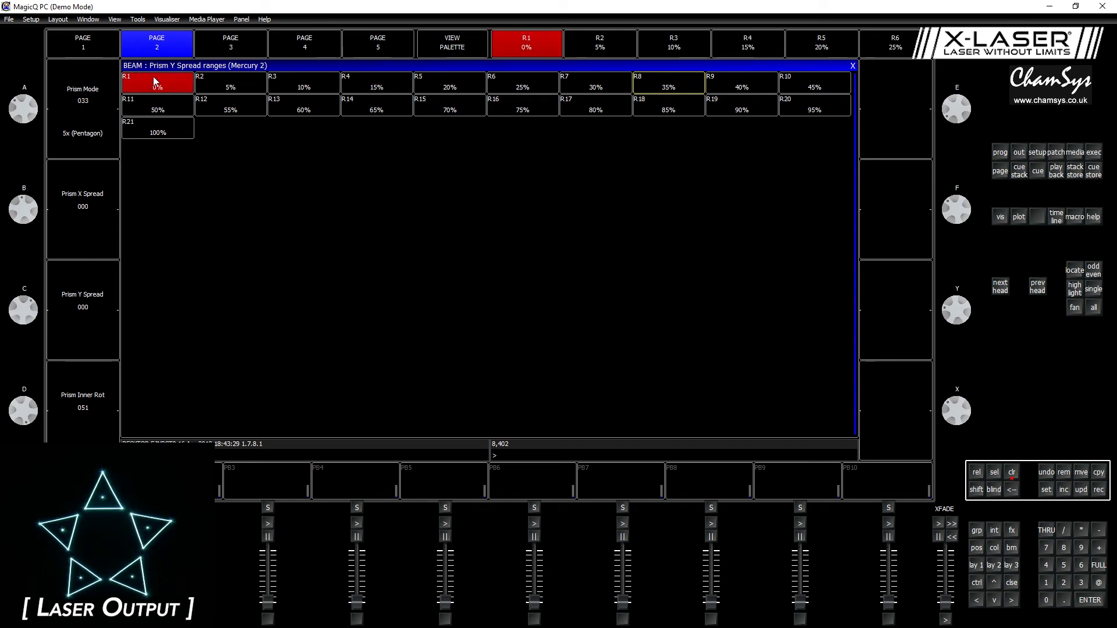
Step: Return to the scale and rotation attributes, rotate the star with Rotation 065 and make it spin with Spin 003
click(99, 46)
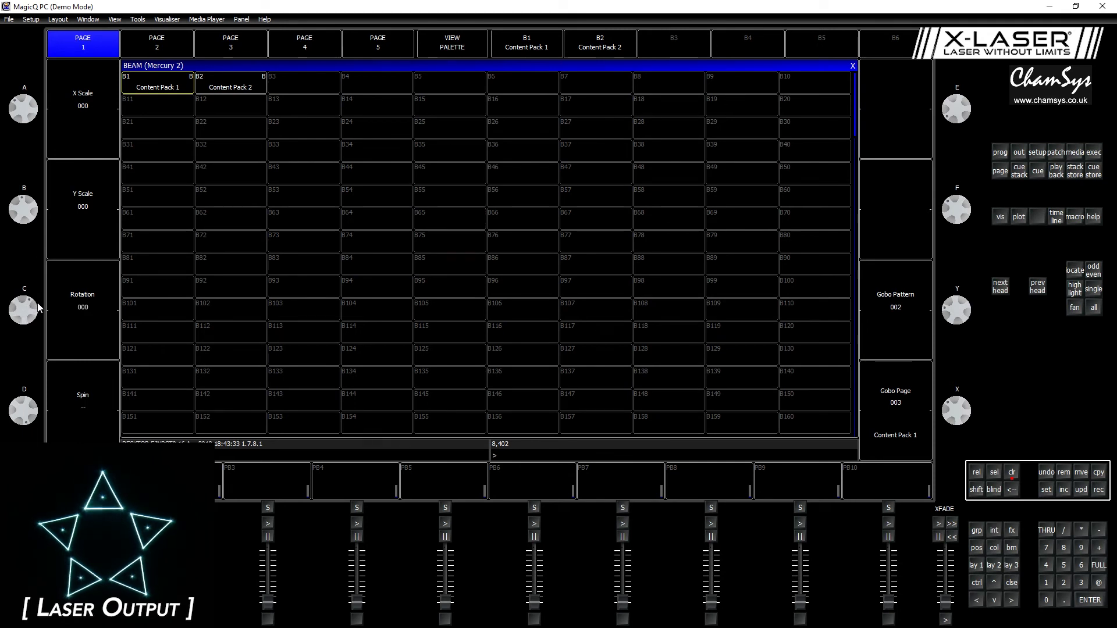
drag(40, 297, 45, 320)
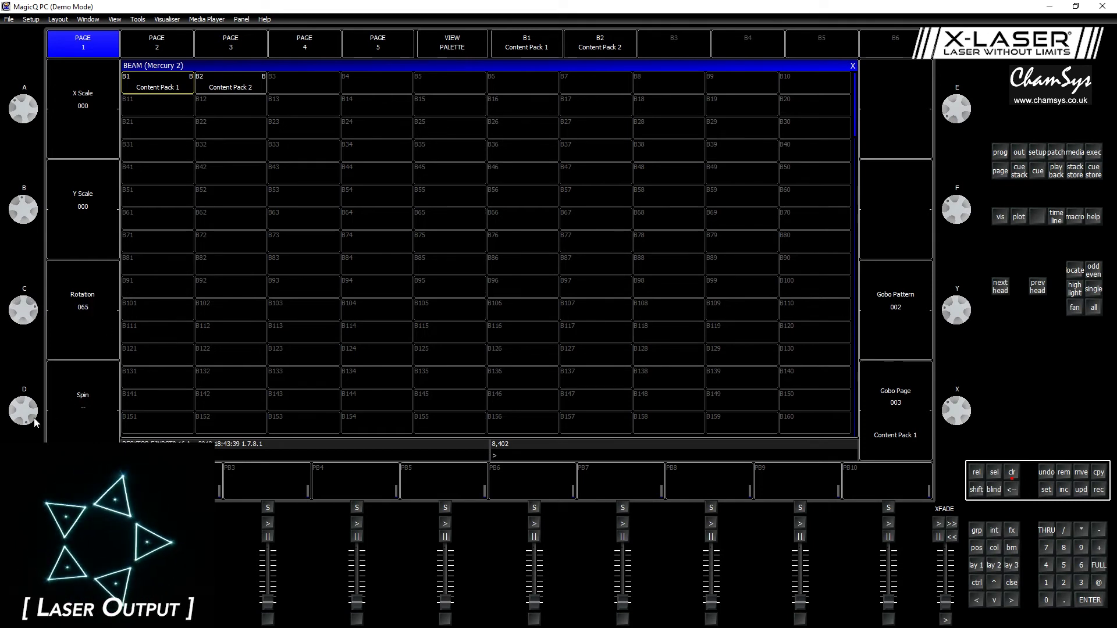
drag(37, 411, 42, 447)
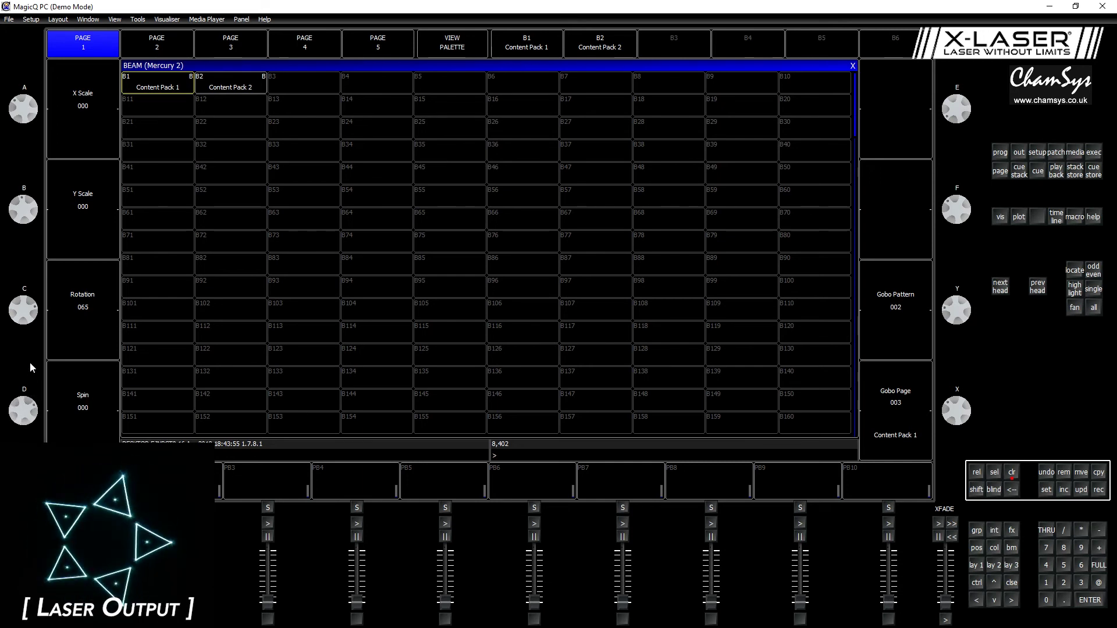
drag(19, 404, 92, 400)
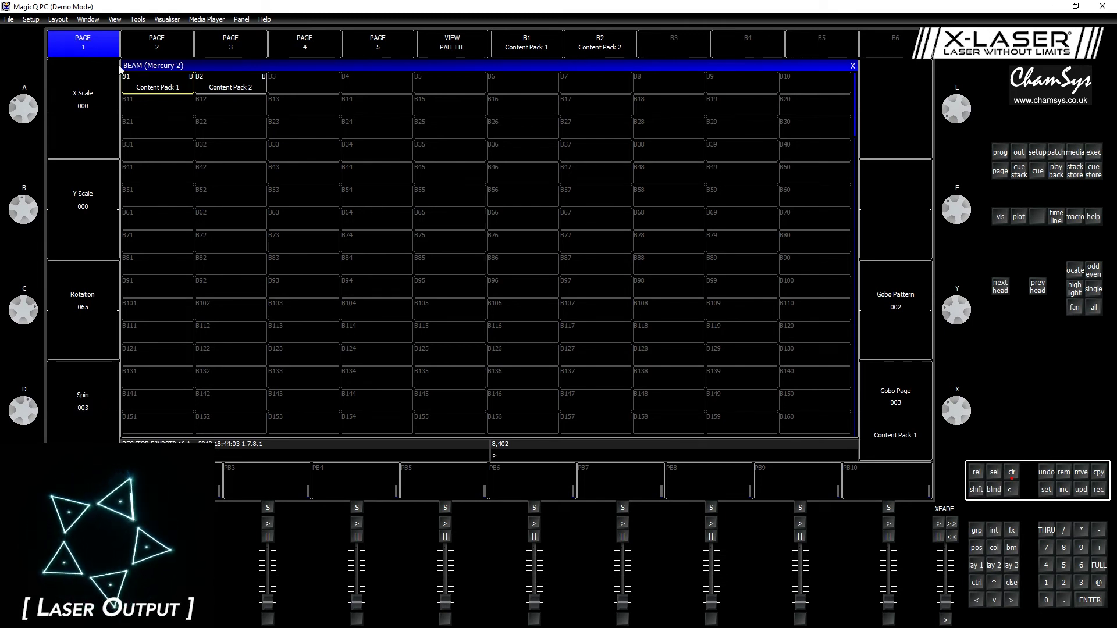
Step: Bring up the motion macro attributes and raise Motion Macro through 001 to 005
click(149, 40)
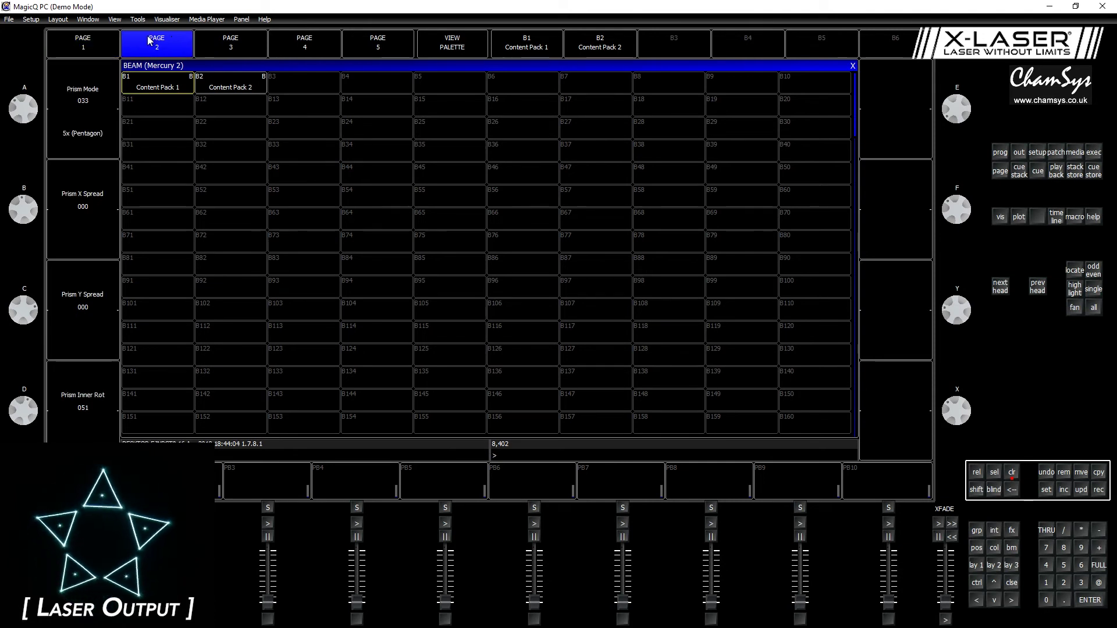
click(211, 36)
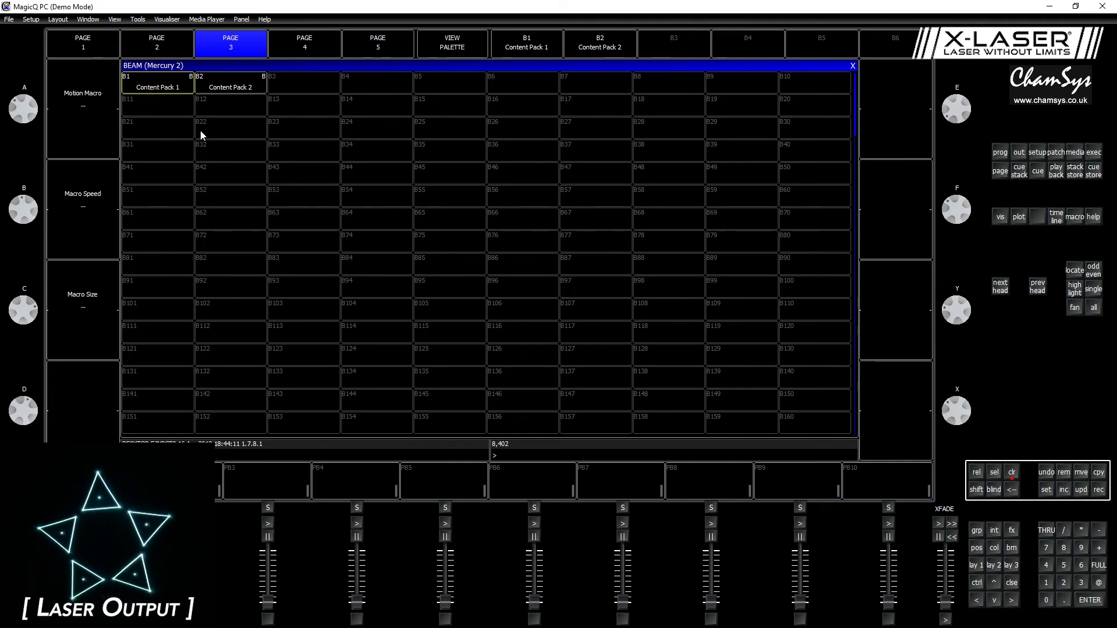
click(76, 113)
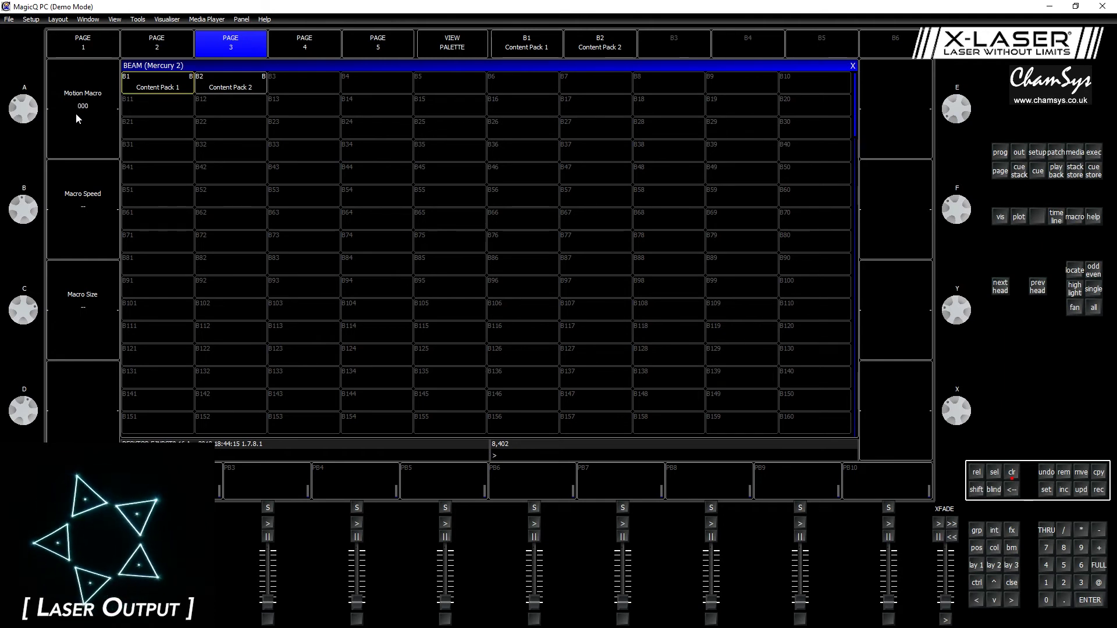
scroll(77, 113, up, 1)
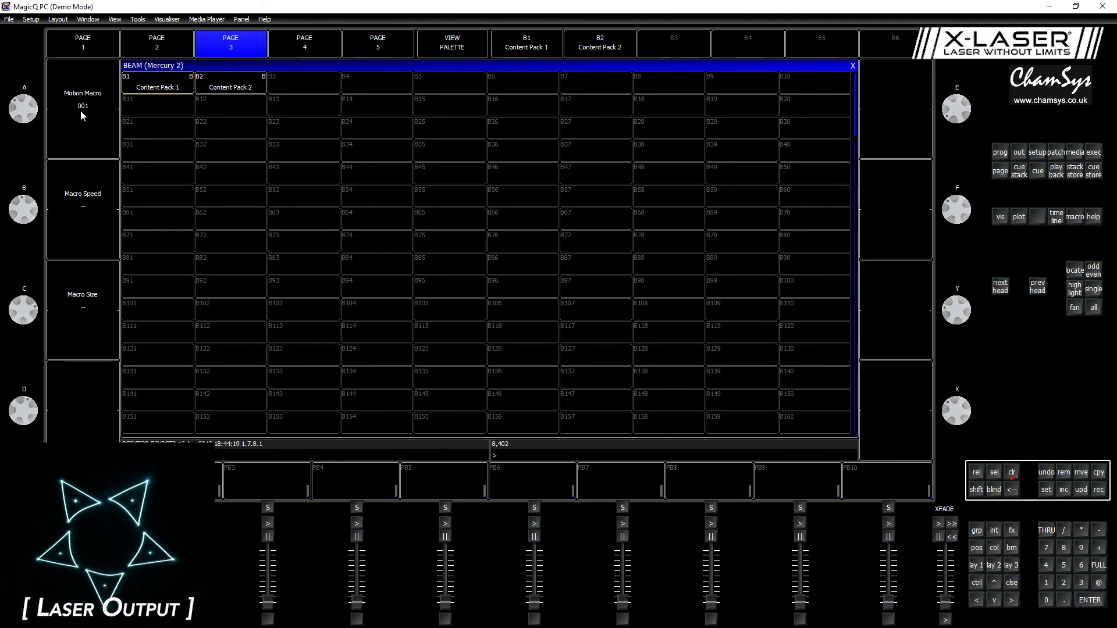
scroll(81, 110, up, 1)
scroll(80, 110, up, 1)
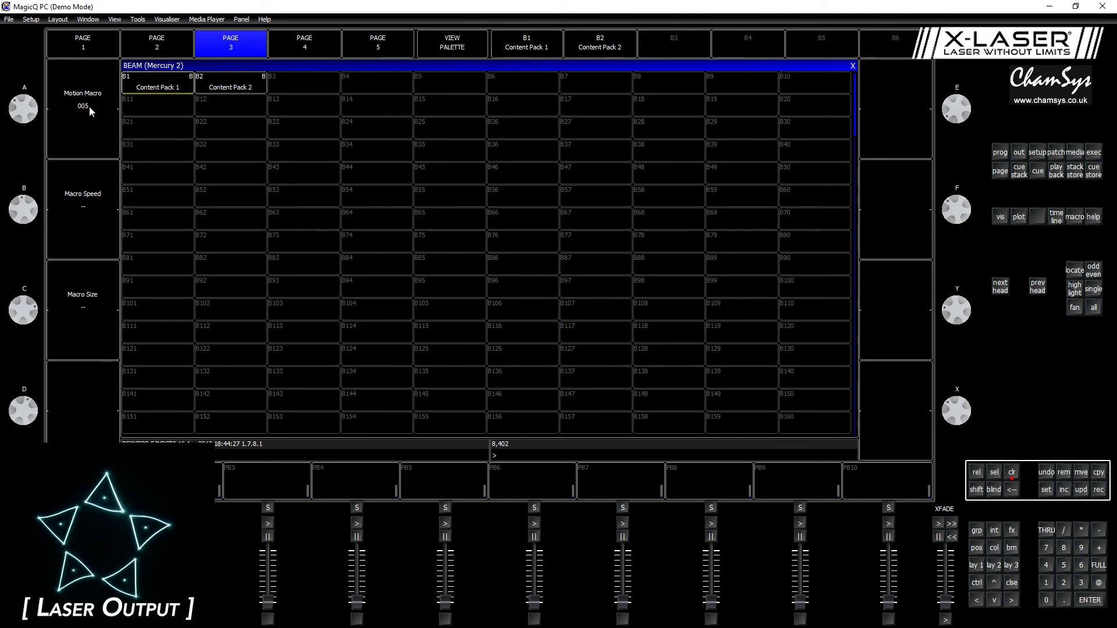
Step: Lower Motion Macro through 001 to 000, return it to 005 and set Macro Speed to 001
scroll(89, 116, down, 1)
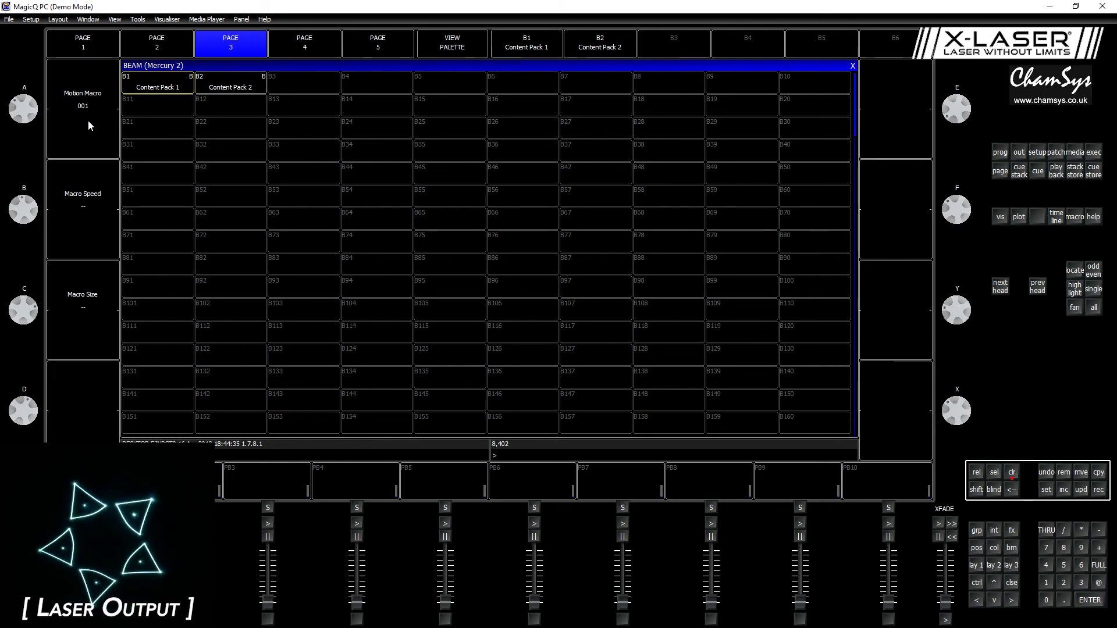
scroll(96, 119, down, 1)
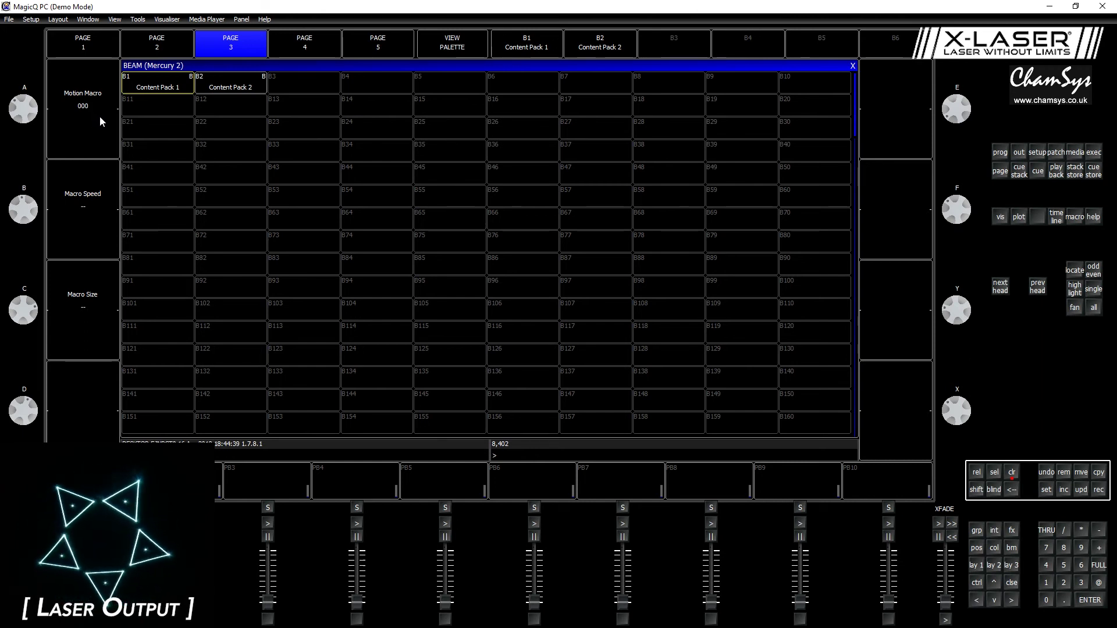
scroll(101, 118, up, 3)
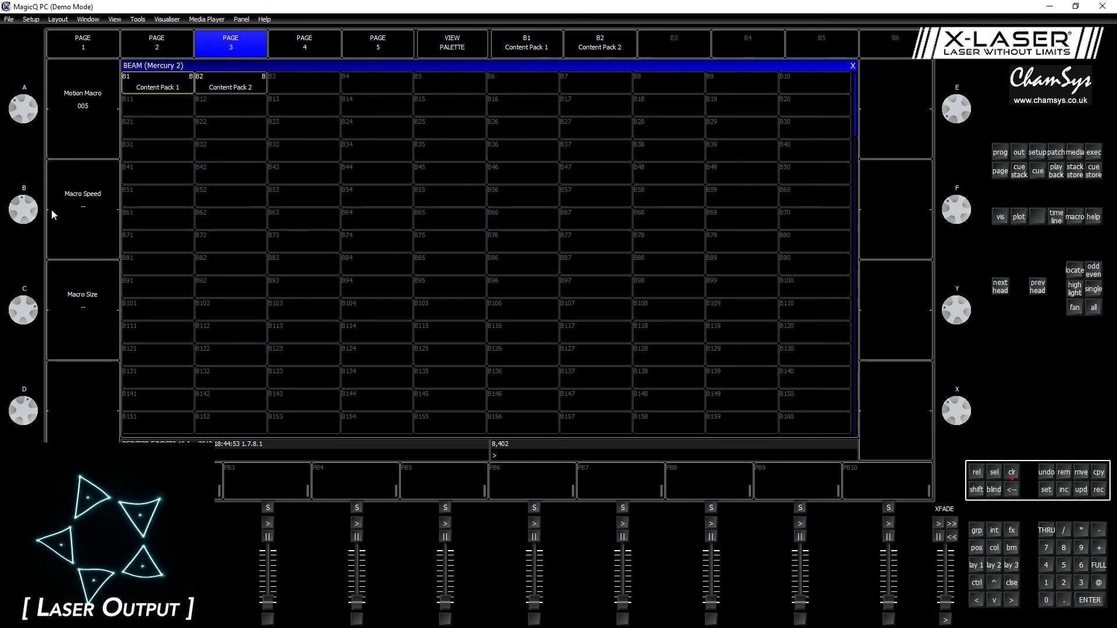
scroll(60, 208, up, 1)
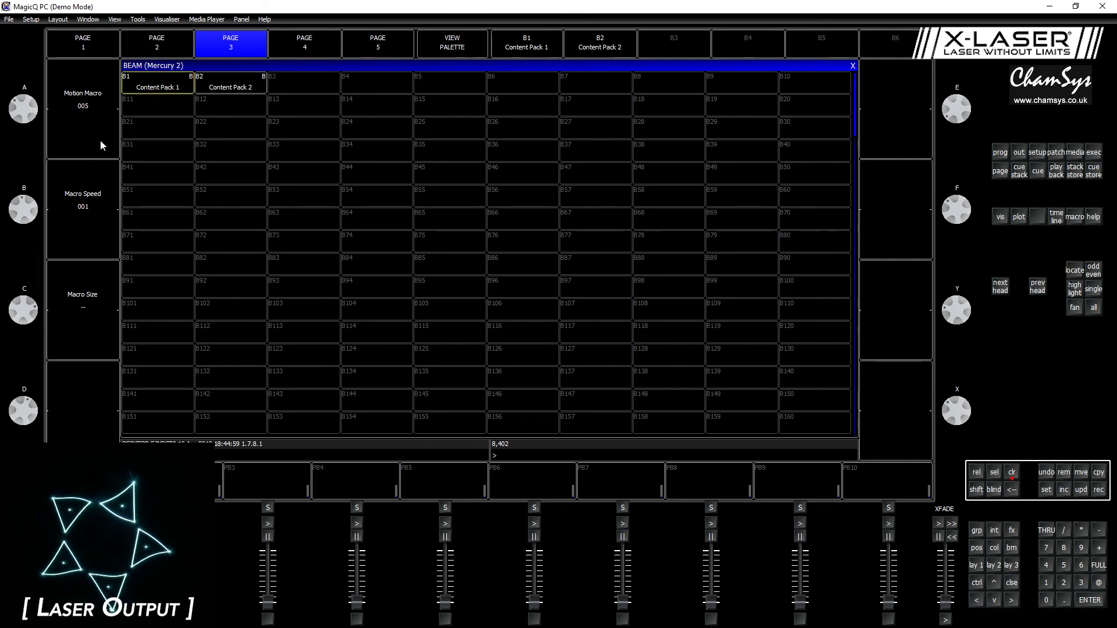
Step: Return to the scale and rotation attributes and stop the star spinning with Spin 000
click(122, 53)
click(115, 53)
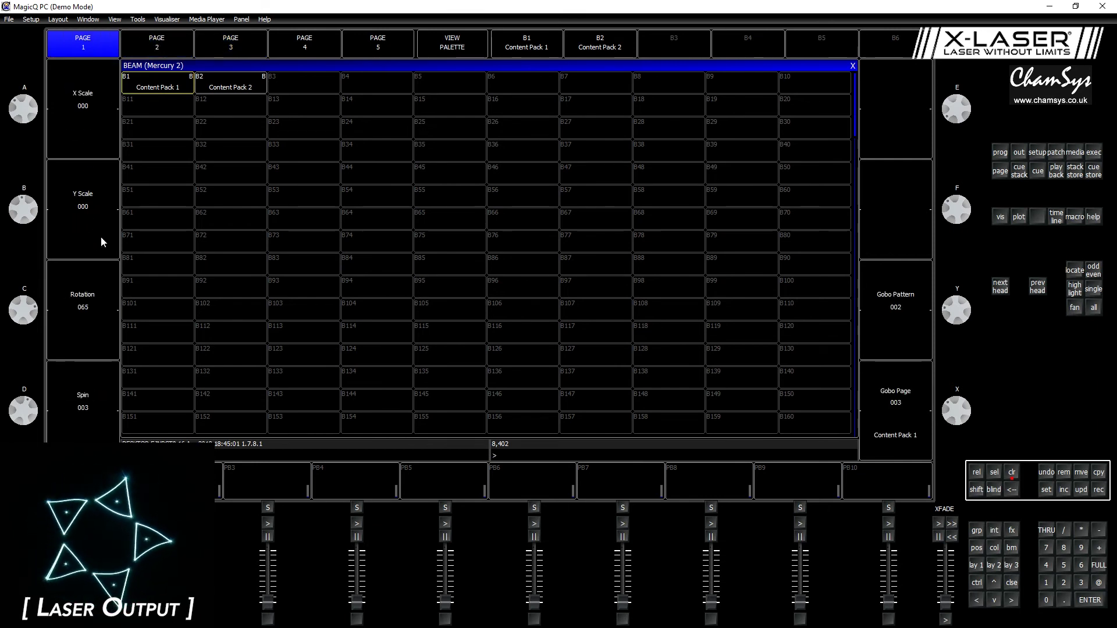
click(100, 426)
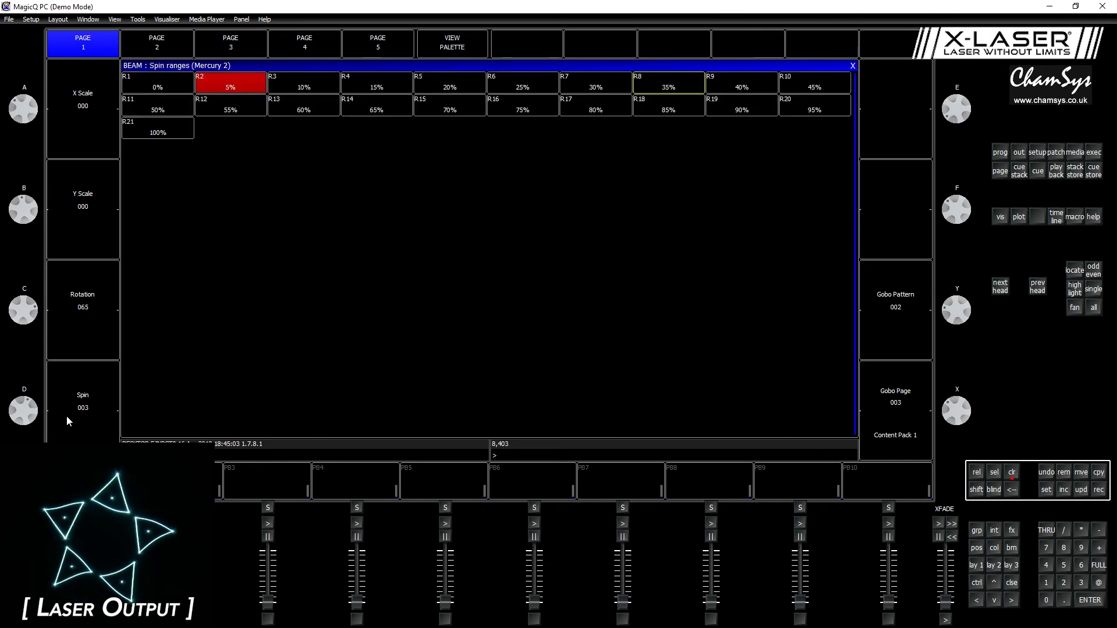
scroll(93, 385, down, 1)
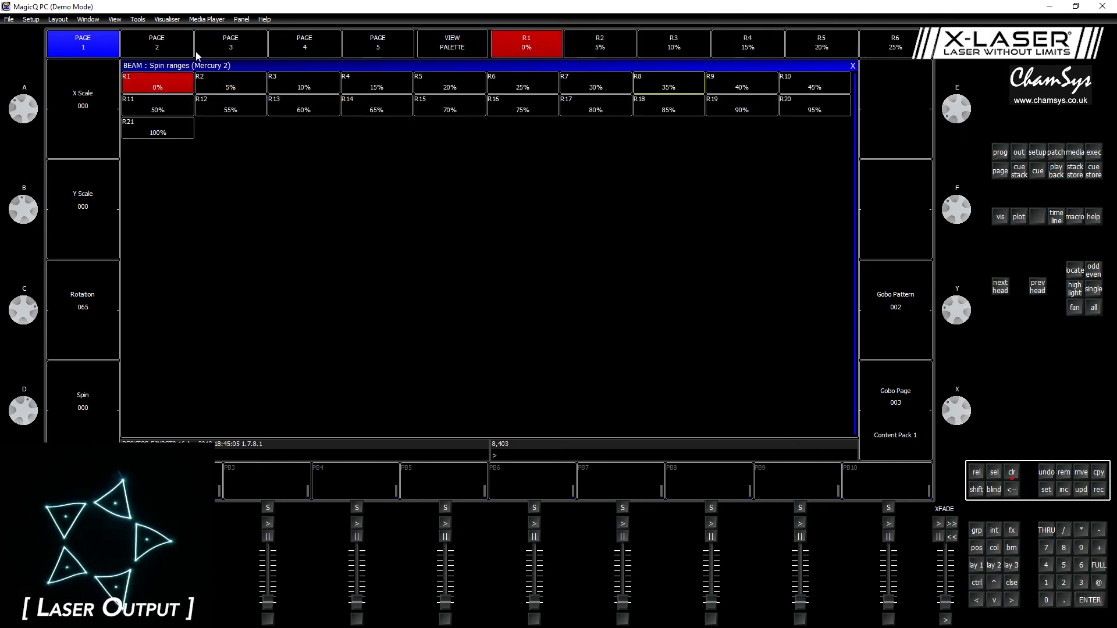
Step: Back in the motion macro attributes, try Macro Speed 128, 000, 001 and 006, and raise it to 075 with Macro Size 048
click(228, 44)
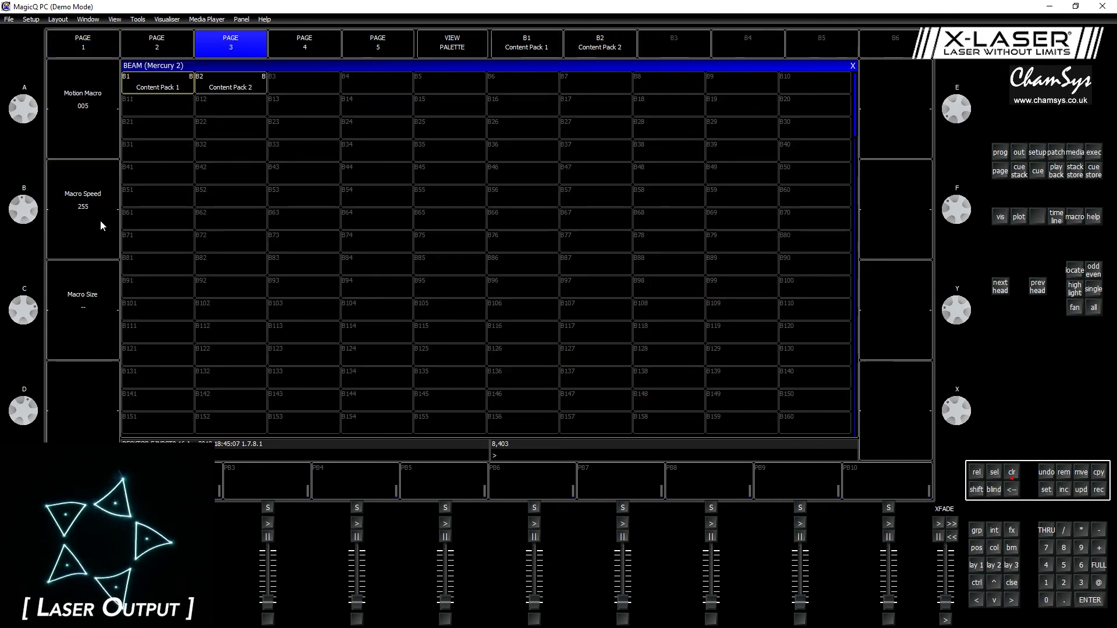
click(96, 232)
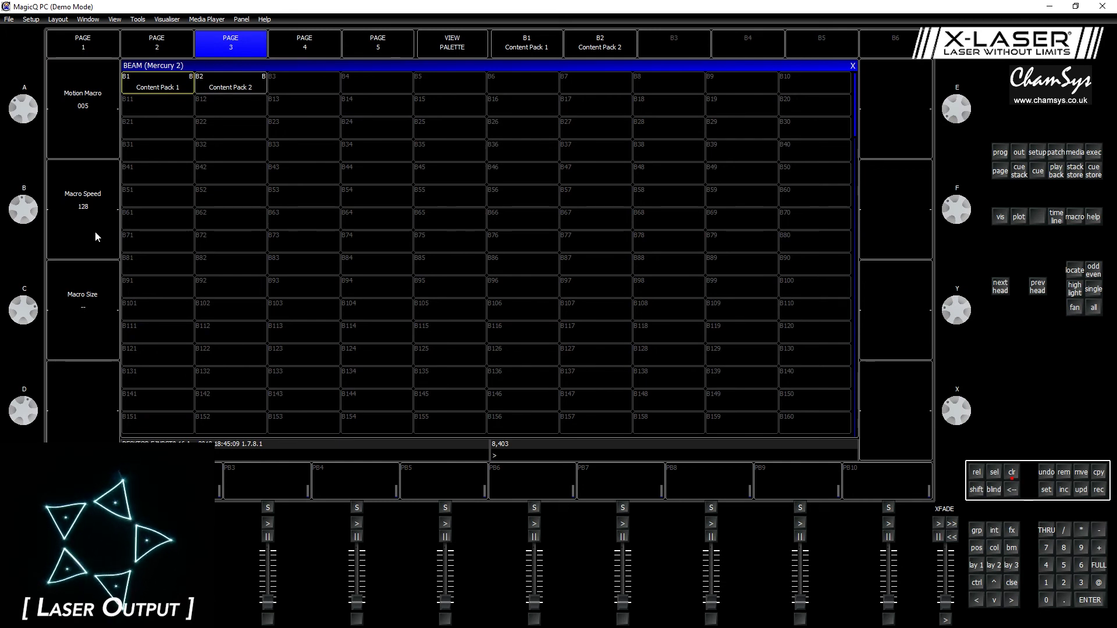
click(95, 228)
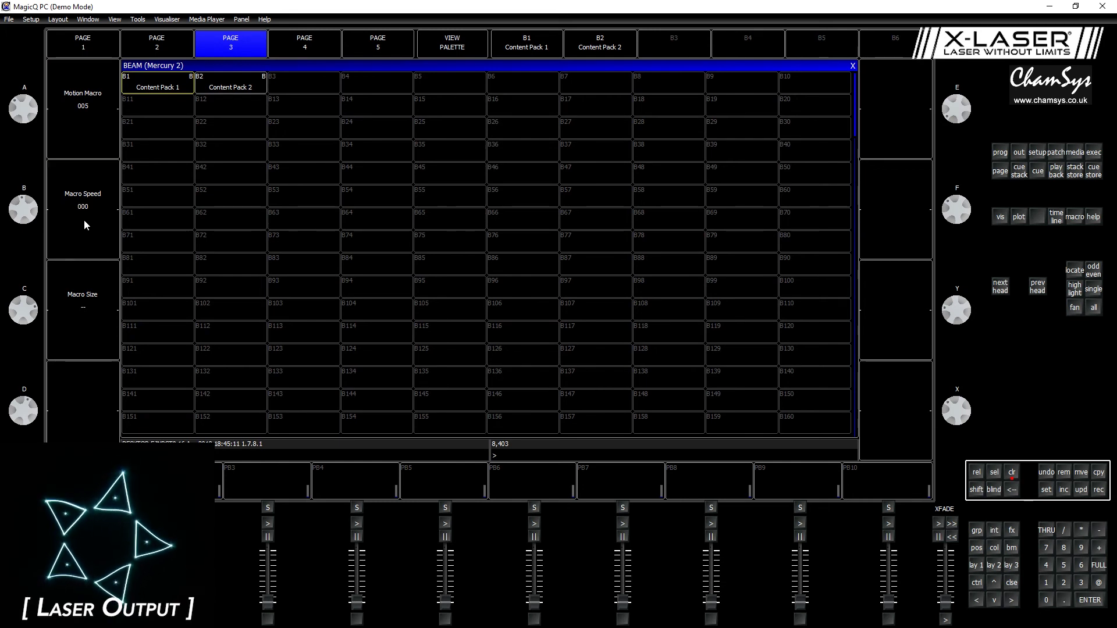
scroll(85, 230, up, 1)
scroll(85, 232, down, 2)
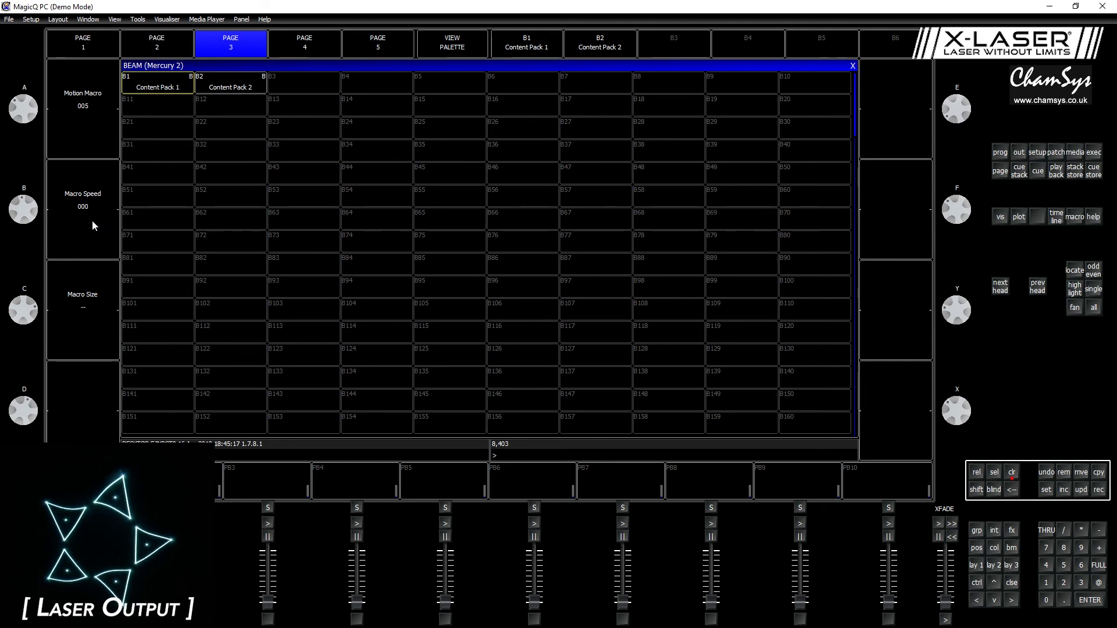
scroll(96, 221, up, 1)
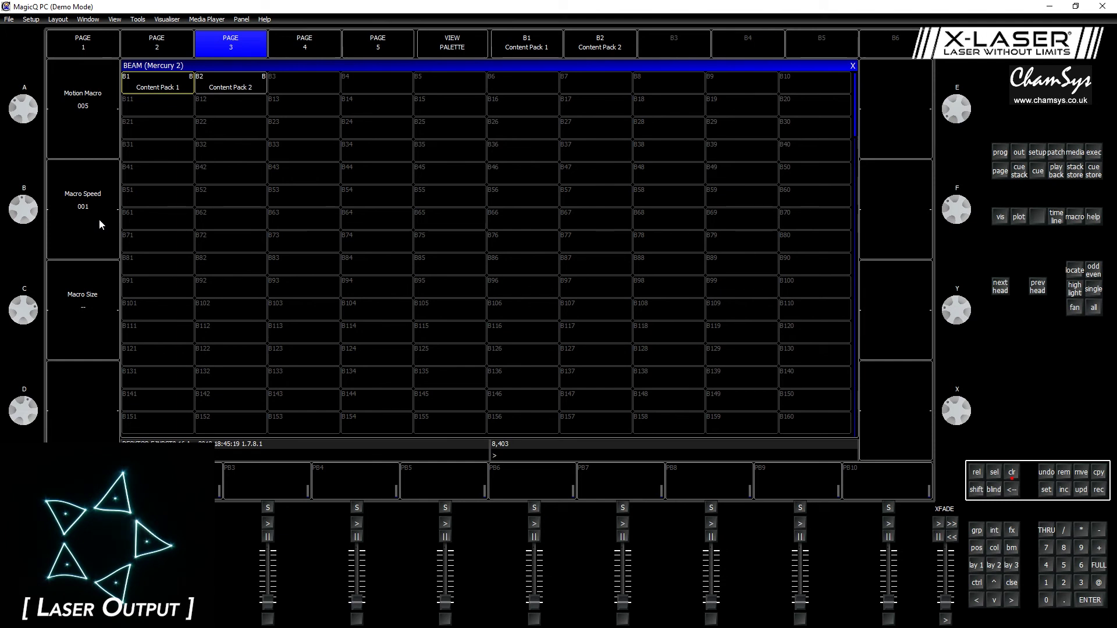
scroll(98, 225, up, 2)
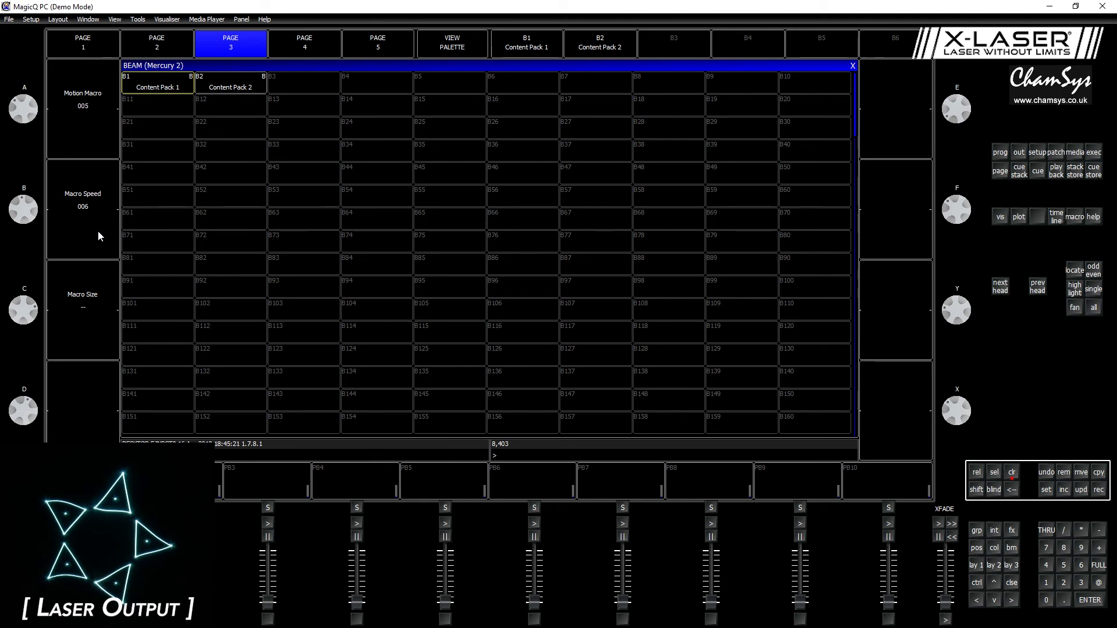
scroll(97, 238, up, 13)
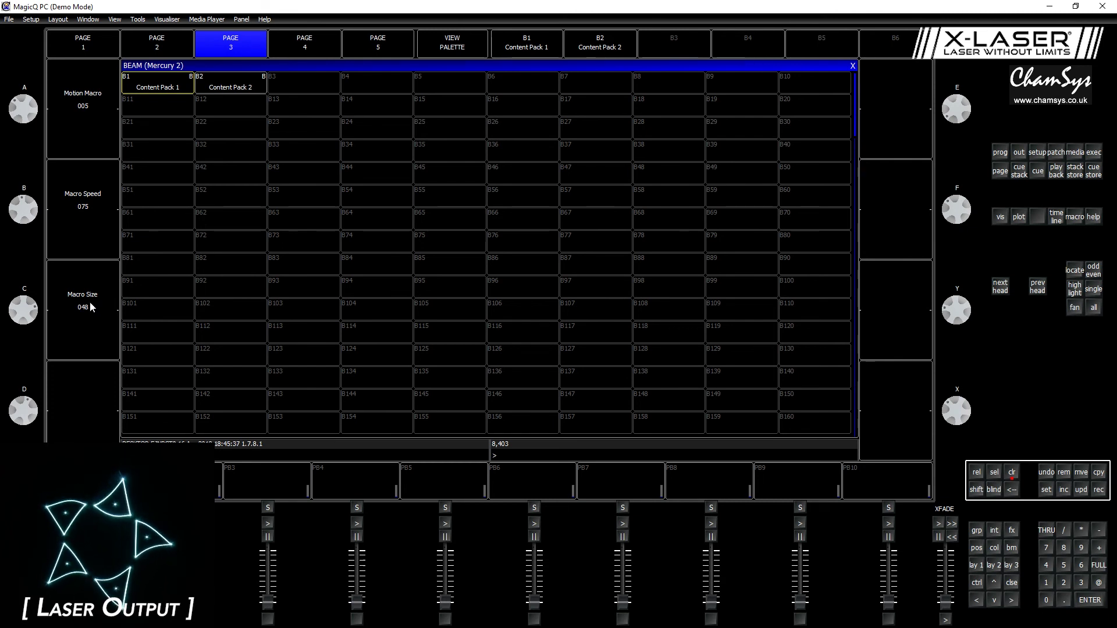
Step: Raise Macro Size further, and reset both Macro Size and Macro Speed to 000
scroll(89, 307, up, 5)
scroll(92, 307, up, 4)
click(91, 322)
click(164, 102)
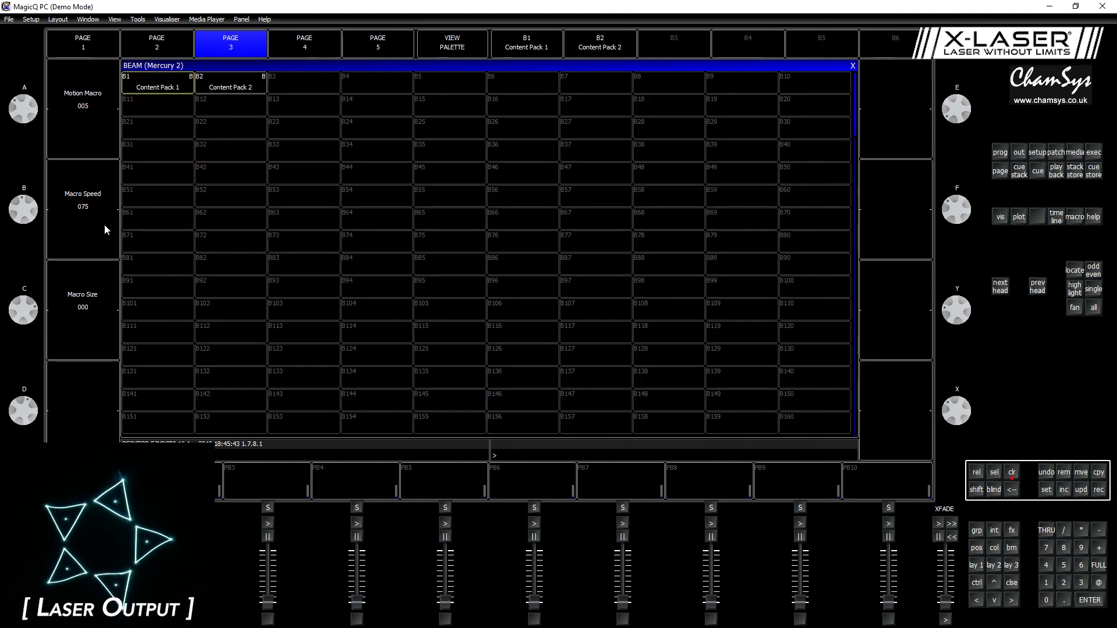
click(104, 224)
click(185, 84)
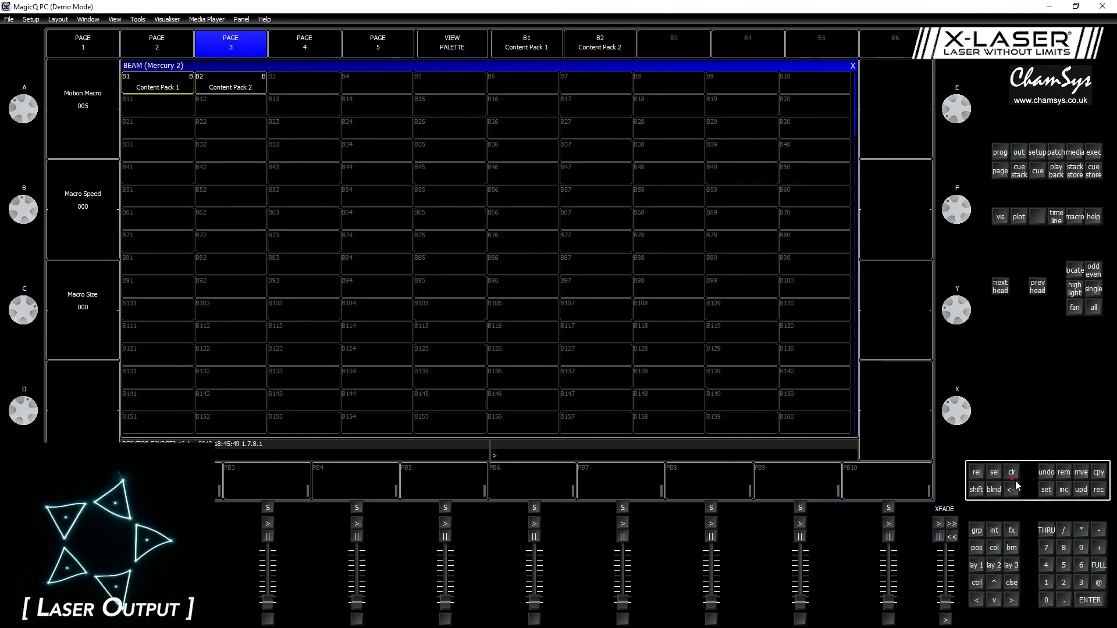
Step: Color the star red in the colour picker with Red 1 100.0%, Green 1 3.5% and Blue 1 0.0%, using Color Macro 001
click(992, 550)
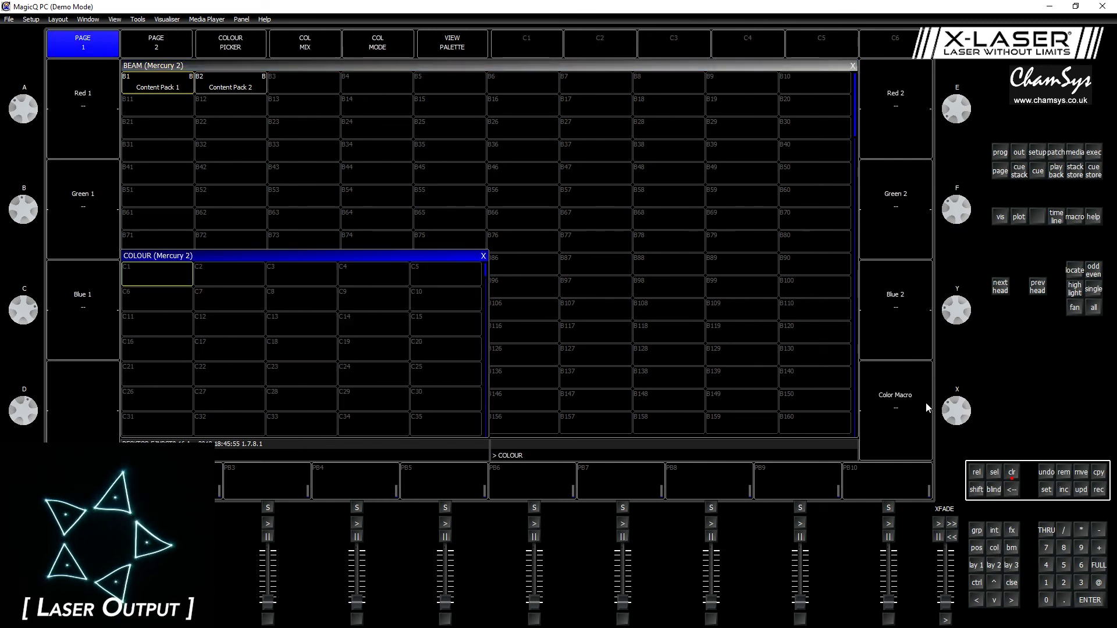
click(235, 42)
mouse_move(386, 306)
mouse_down()
mouse_move(591, 287)
mouse_move(448, 173)
mouse_move(326, 192)
mouse_move(307, 391)
mouse_move(574, 426)
mouse_move(671, 309)
mouse_up()
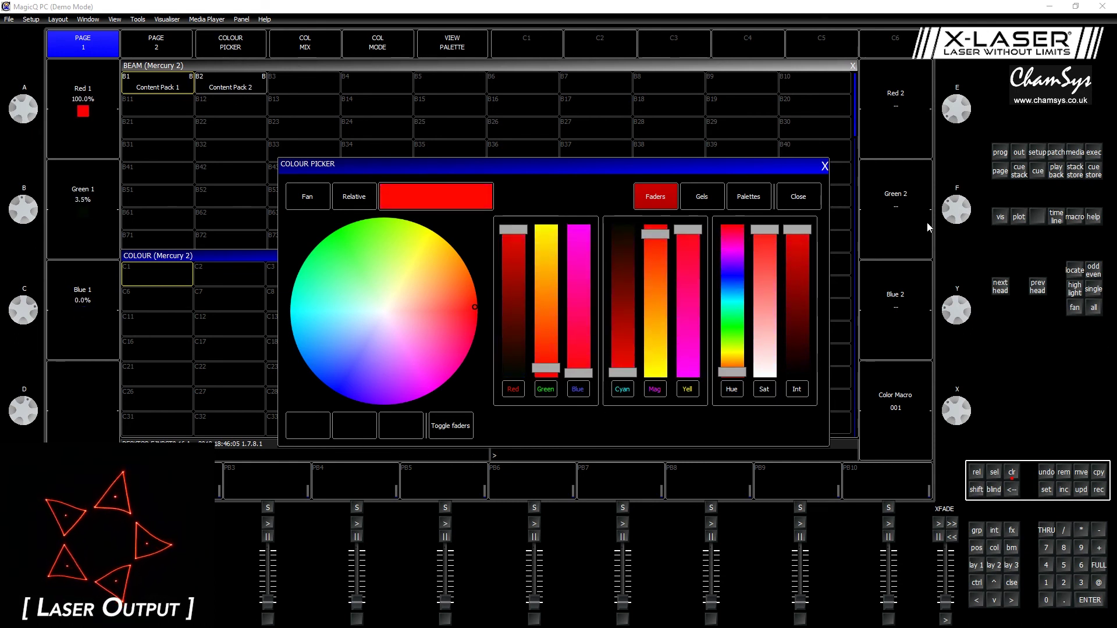
click(732, 143)
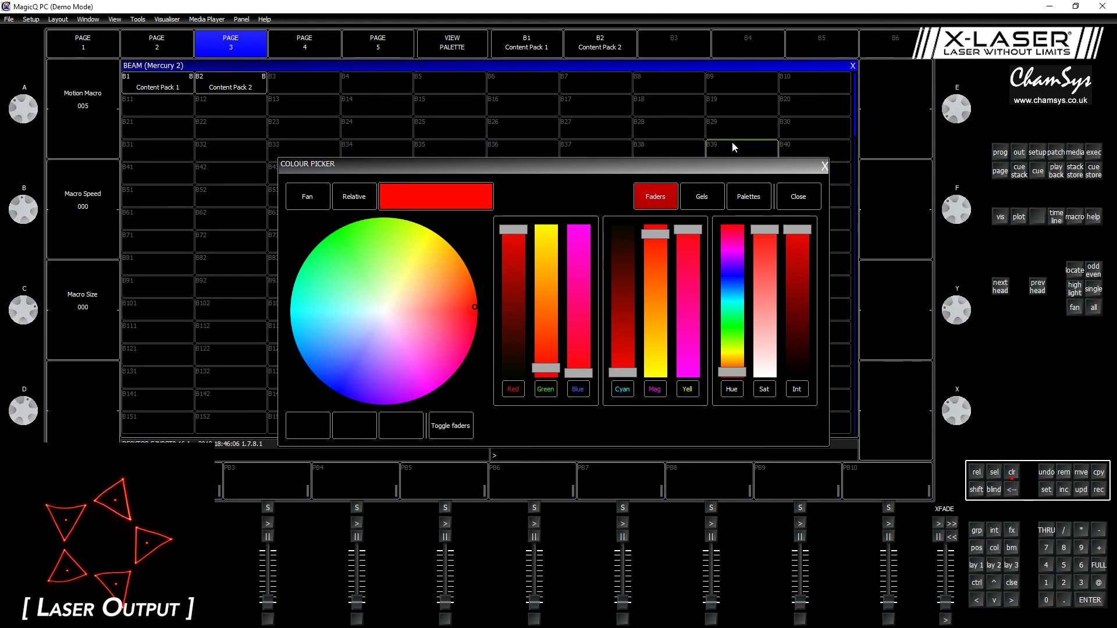
click(825, 167)
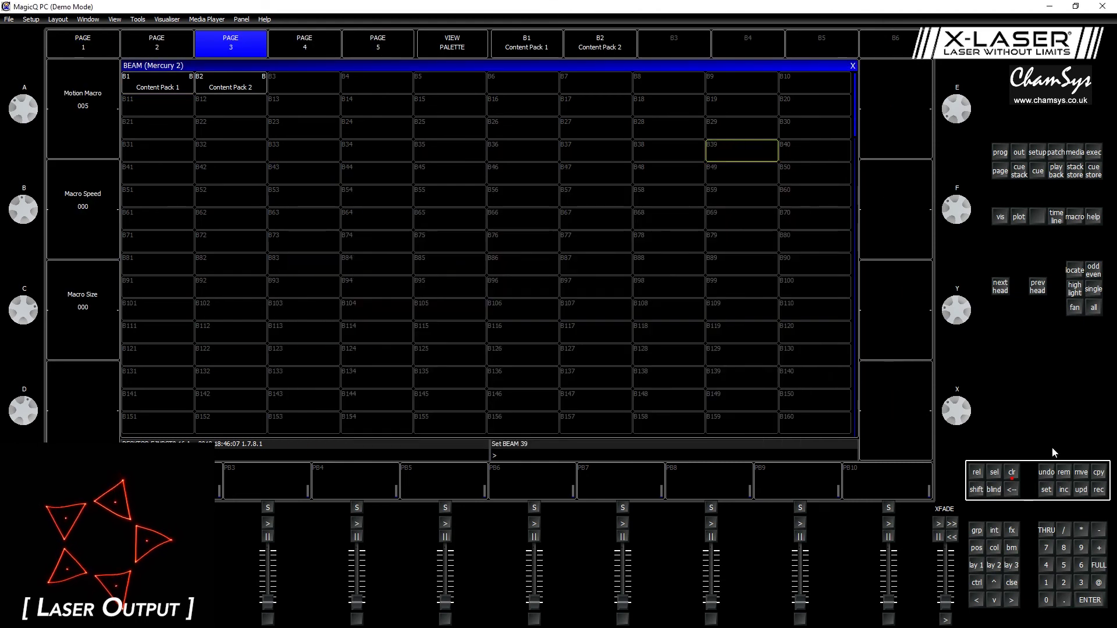
Step: Return to the laser's colour attributes and set Color Macro to 002
click(1000, 547)
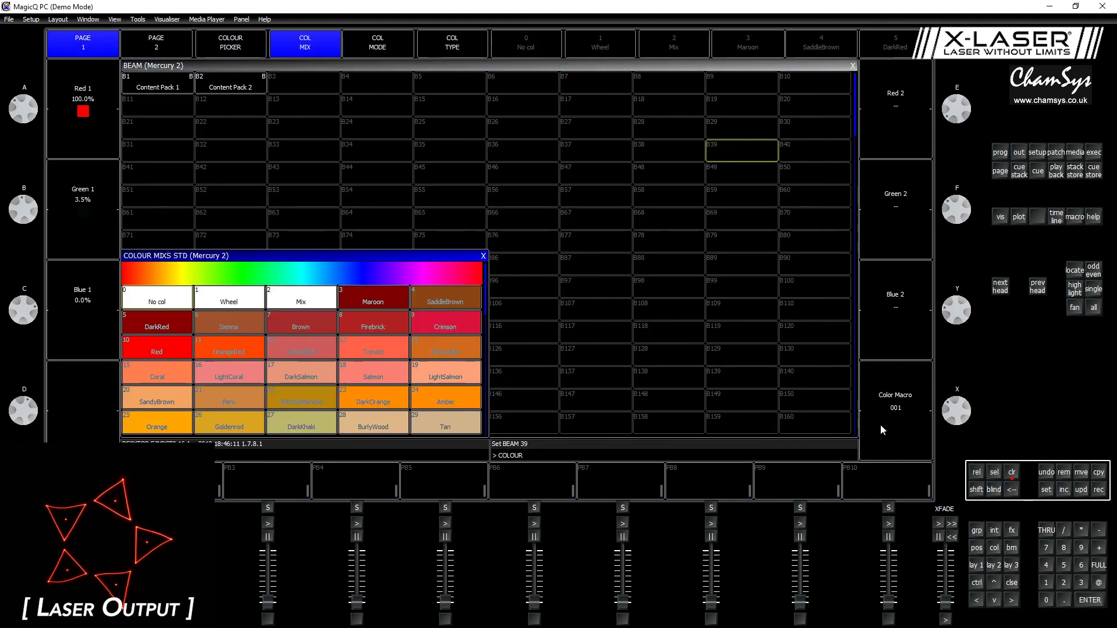
click(483, 256)
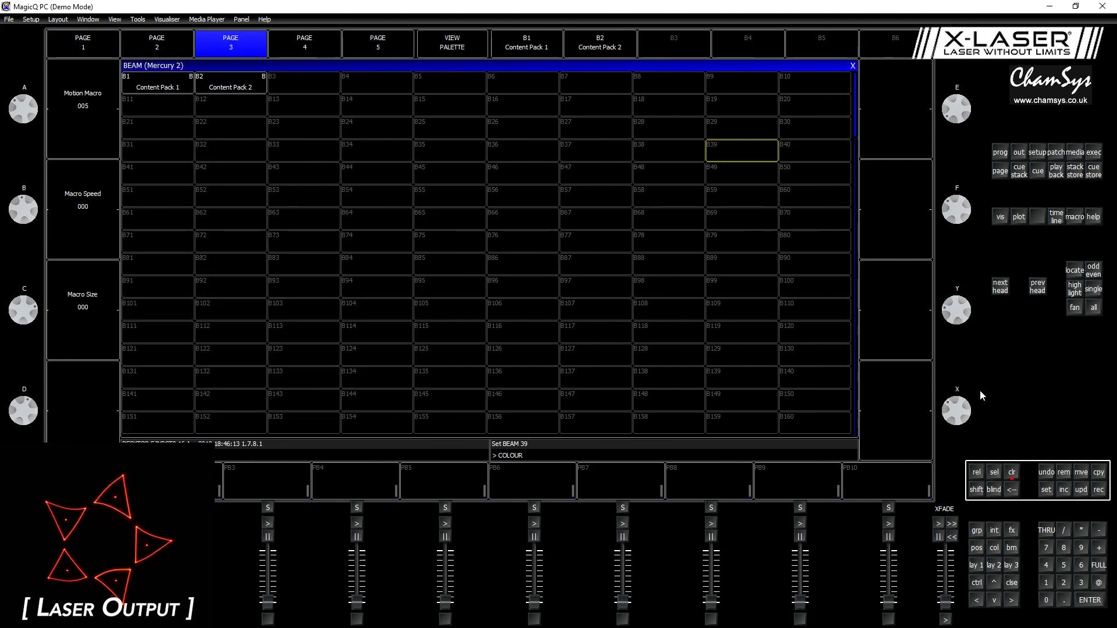
click(998, 547)
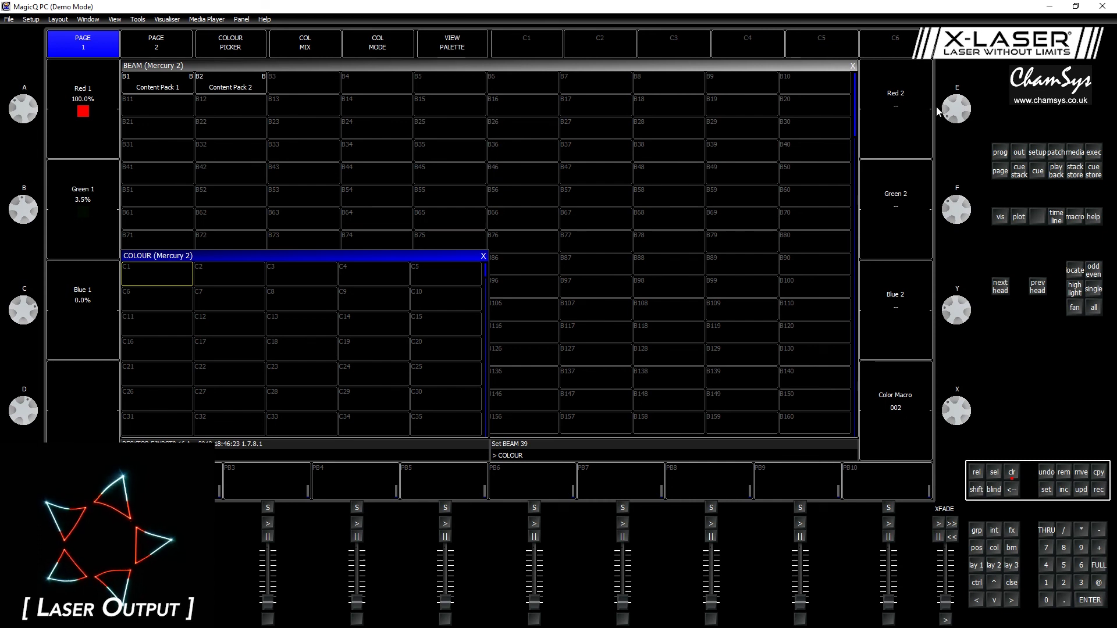
Step: Adjust the macro's second colour by setting Red 2 to 000 and Green 2 to 255
click(916, 120)
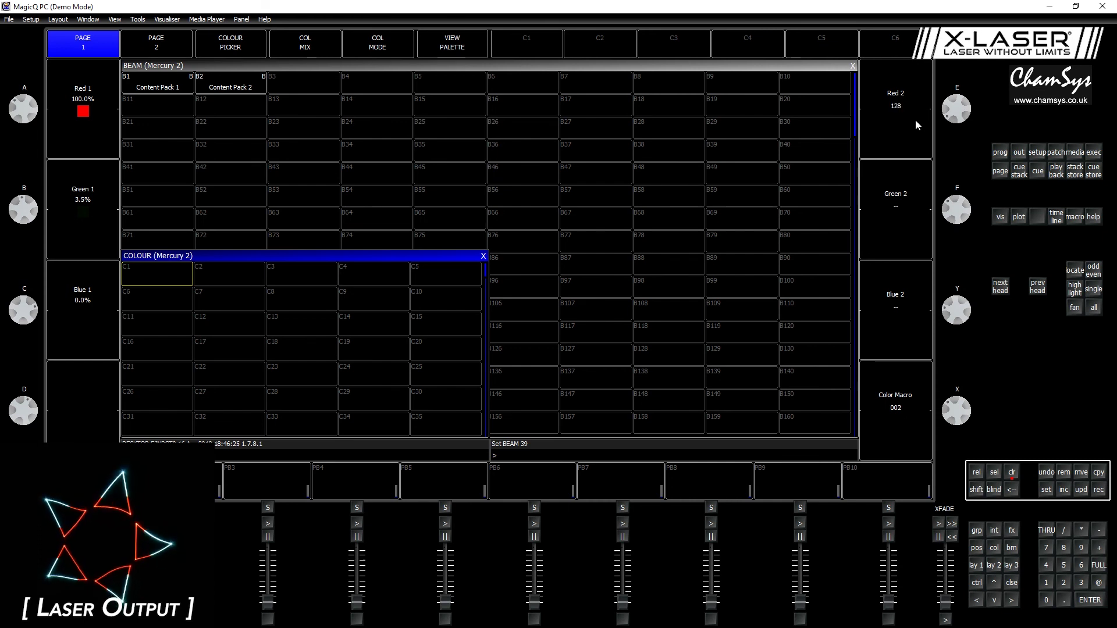
click(917, 226)
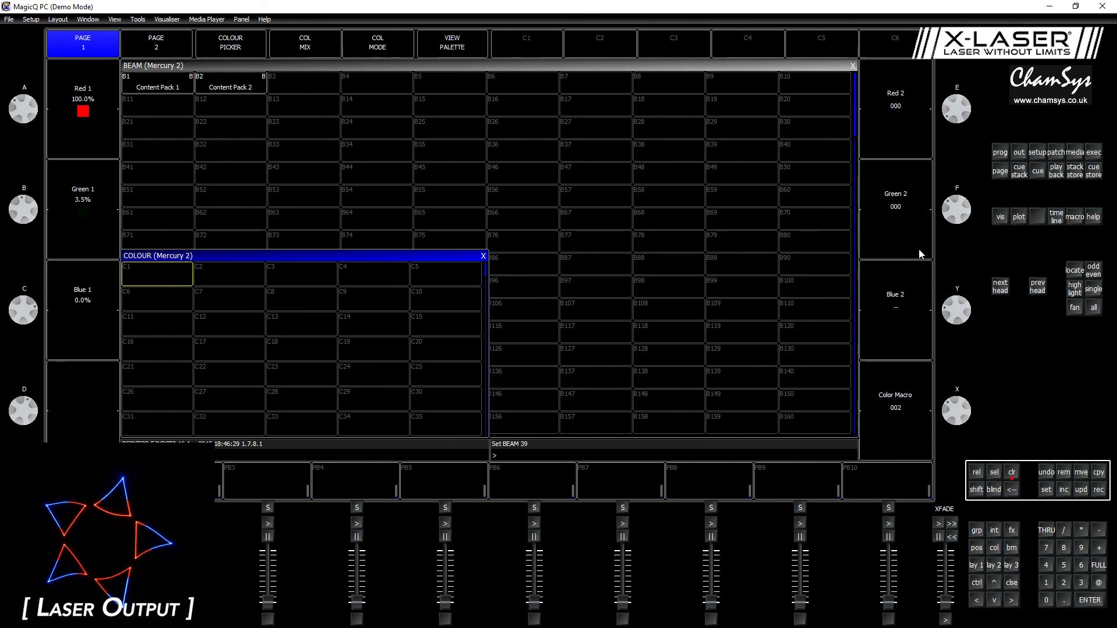
drag(953, 218, 980, 282)
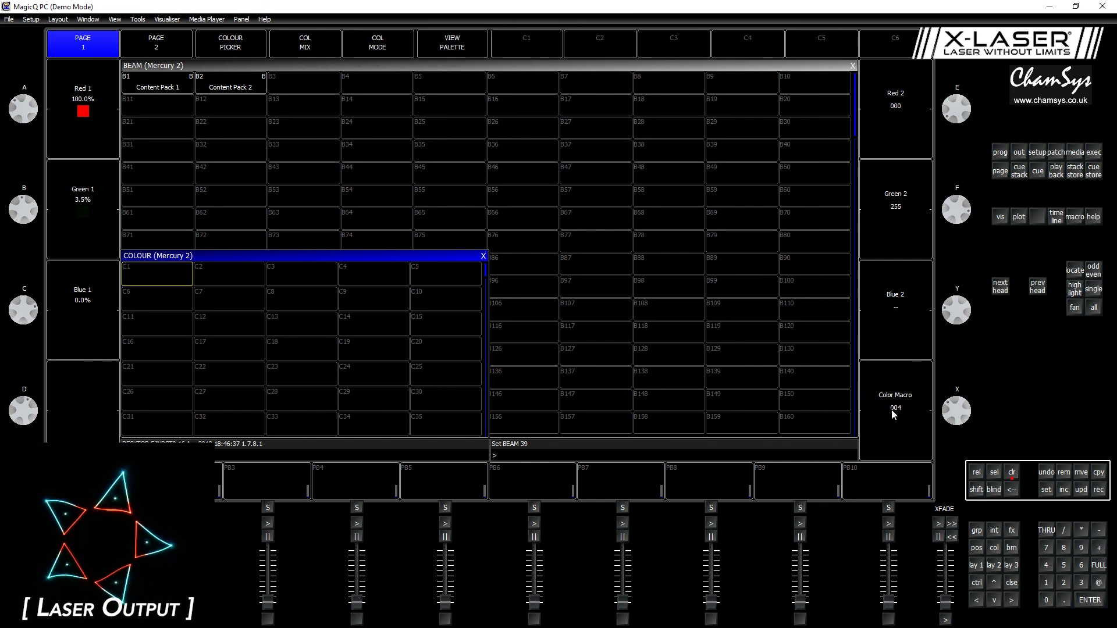
Step: Step Color Macro up from 004 through 005, 006 and 015 to 016
scroll(895, 411, up, 1)
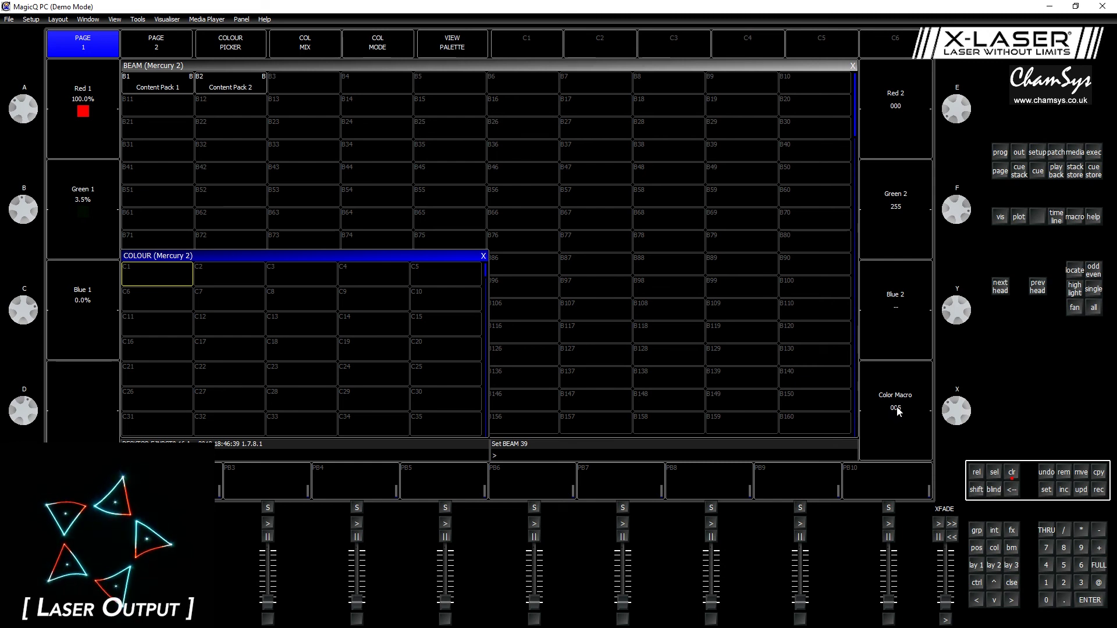
scroll(899, 410, up, 1)
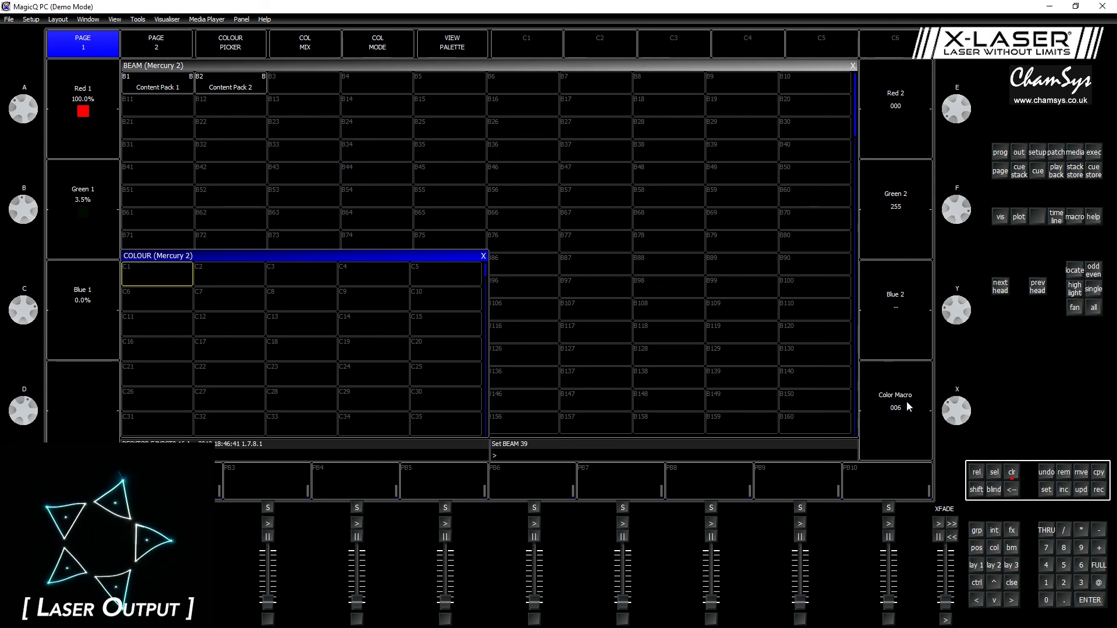
scroll(913, 405, up, 1)
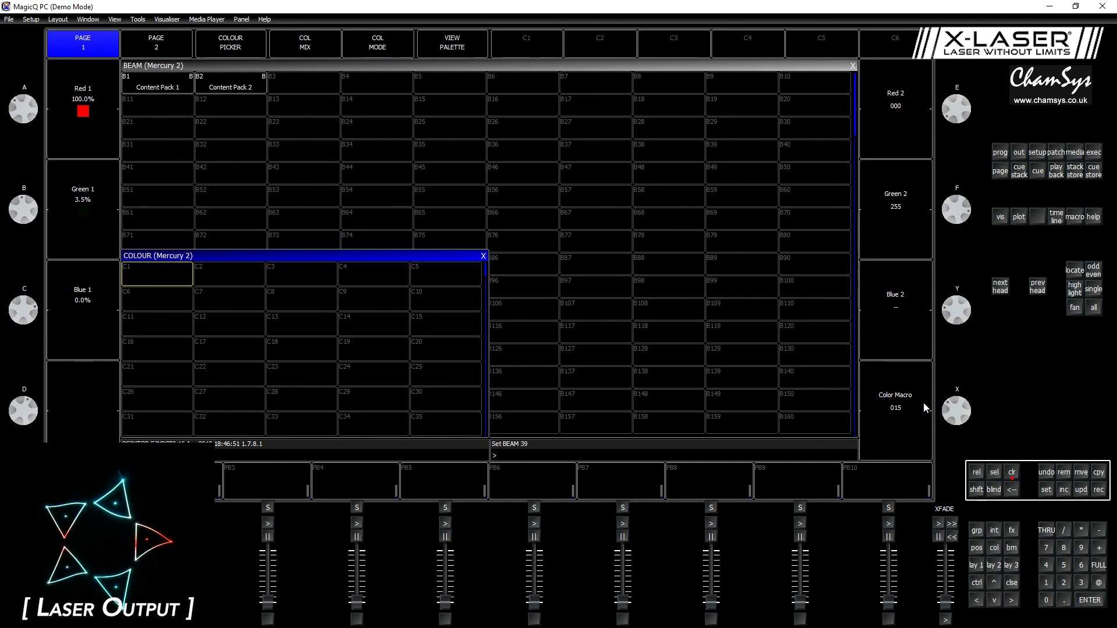
drag(954, 402, 958, 382)
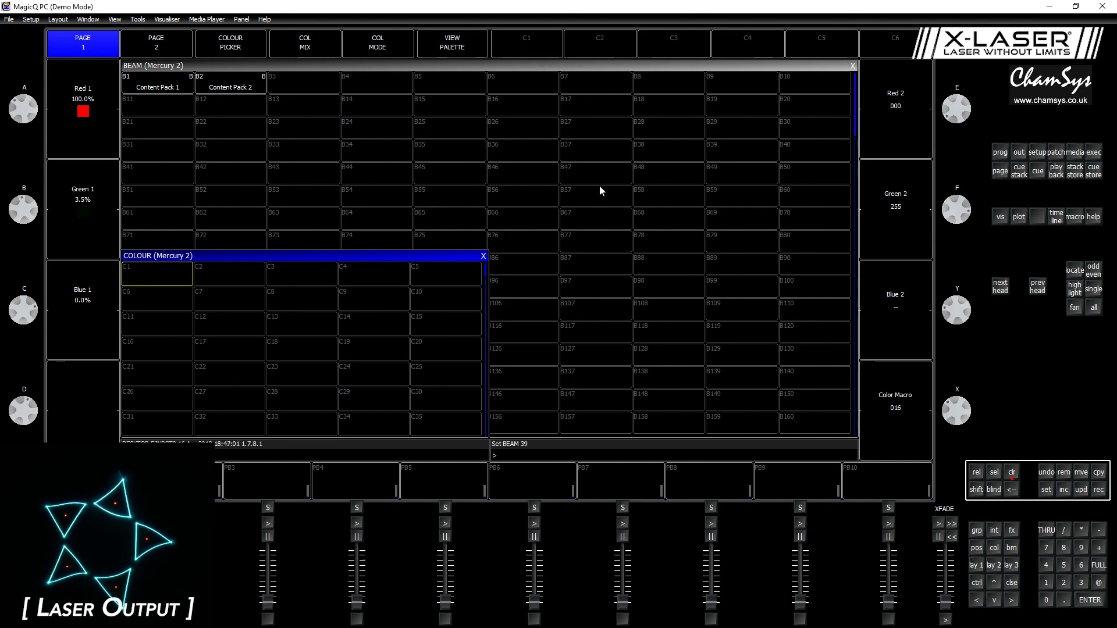
click(1014, 555)
click(338, 53)
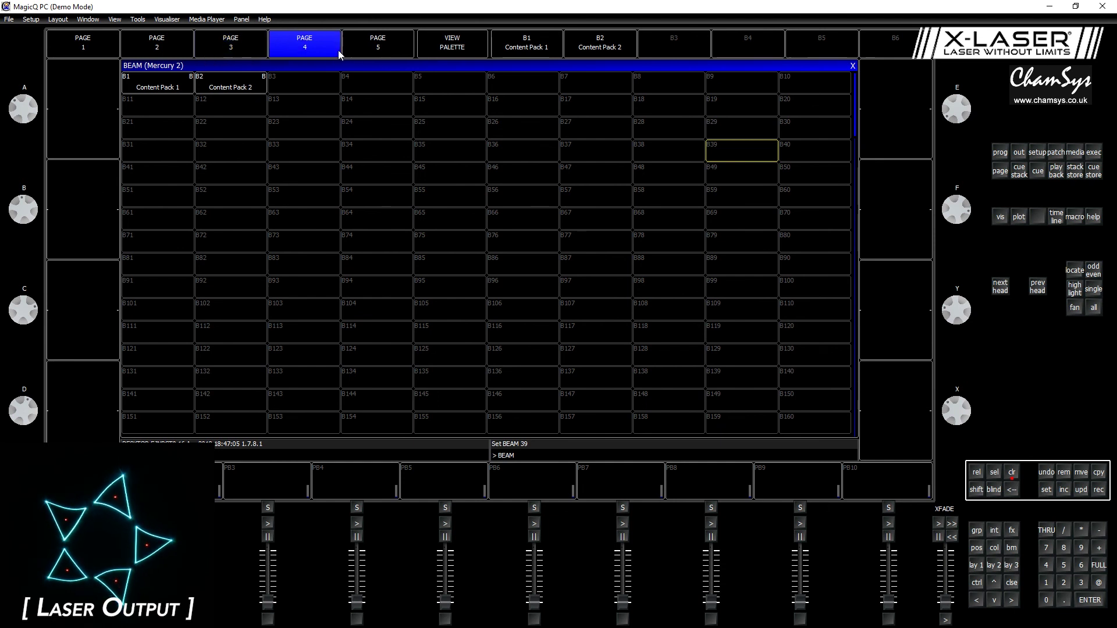
Step: Select only the Mercury Builder 2 head and raise its intensity to 100% so it outputs alongside Builder 1
click(978, 531)
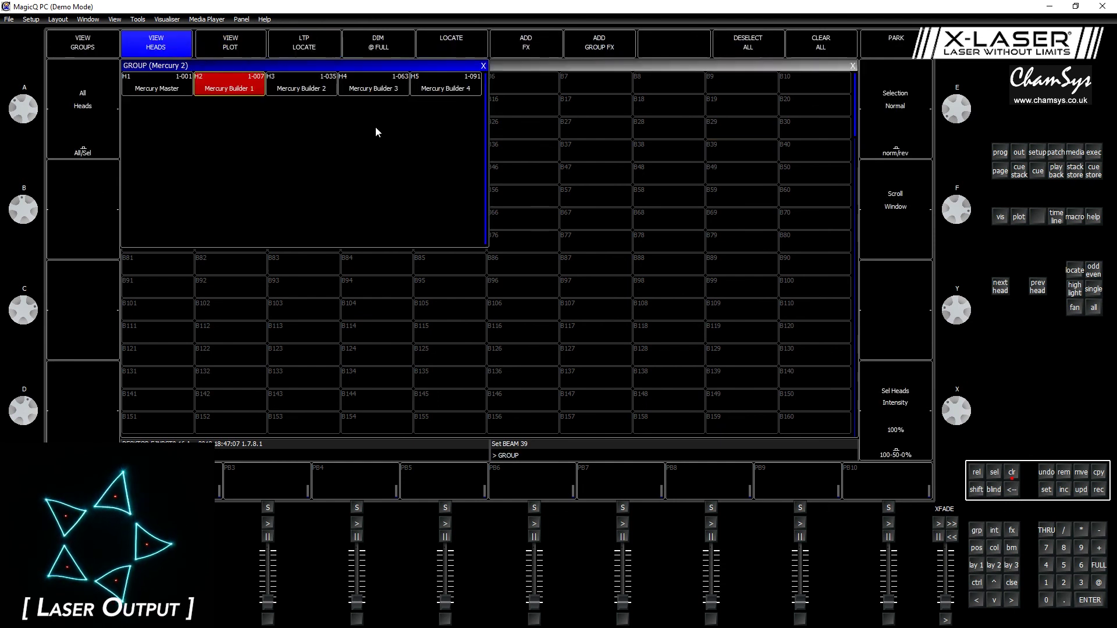
click(309, 91)
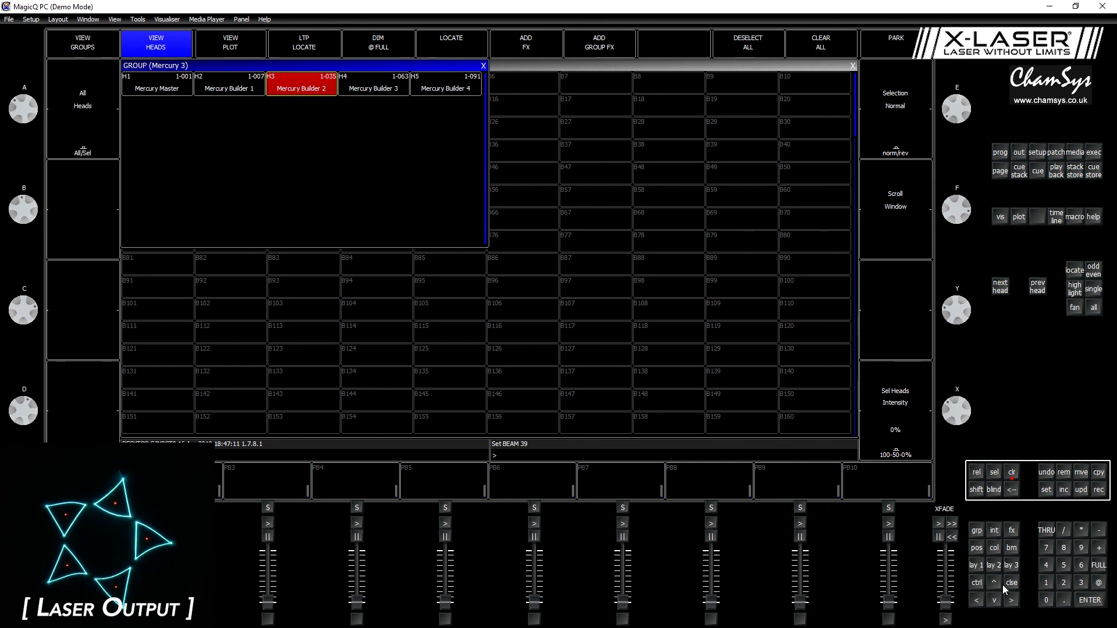
click(991, 533)
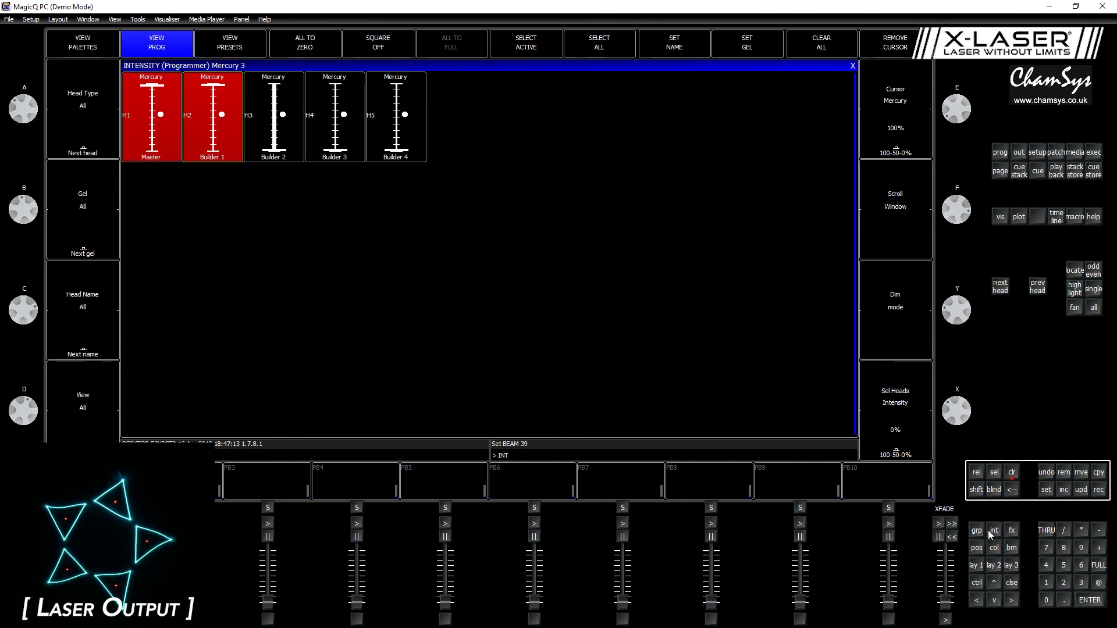
drag(276, 152, 274, 121)
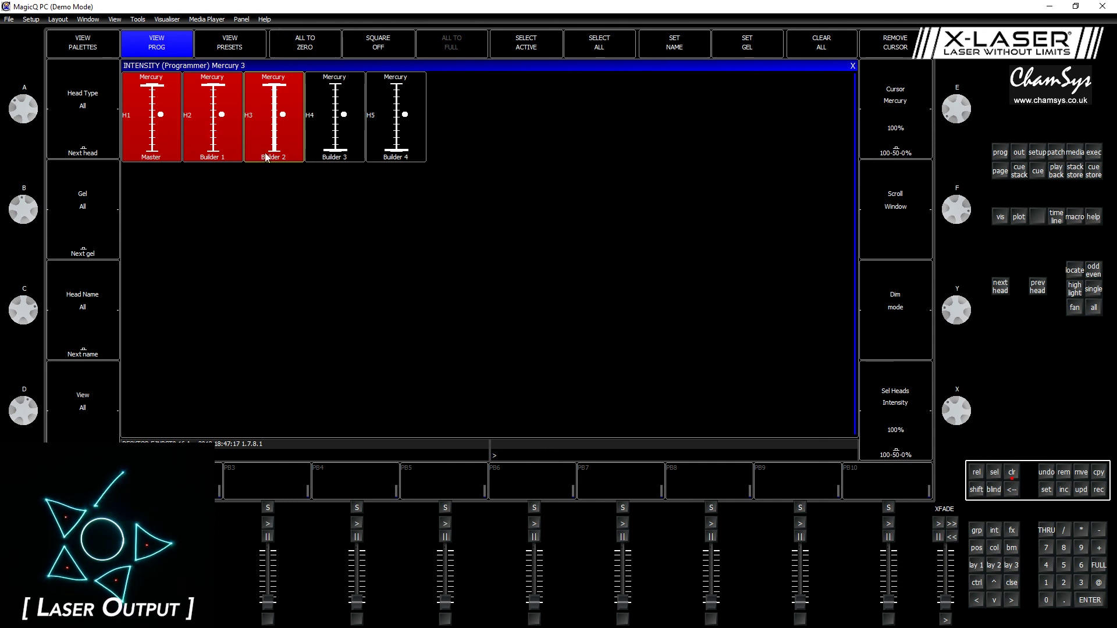
drag(227, 87, 235, 22)
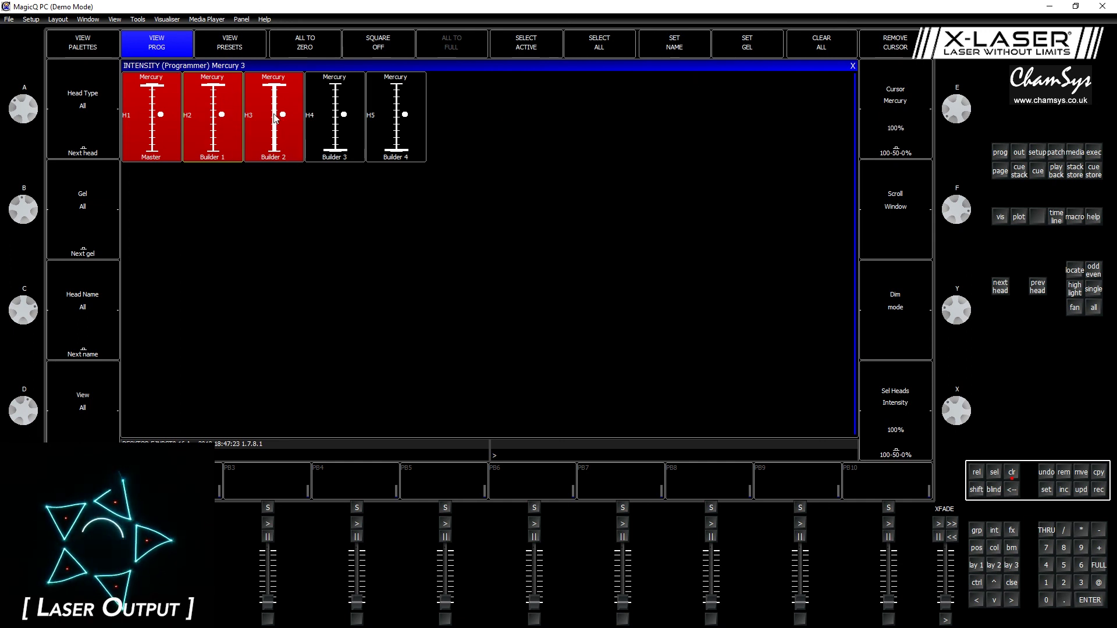